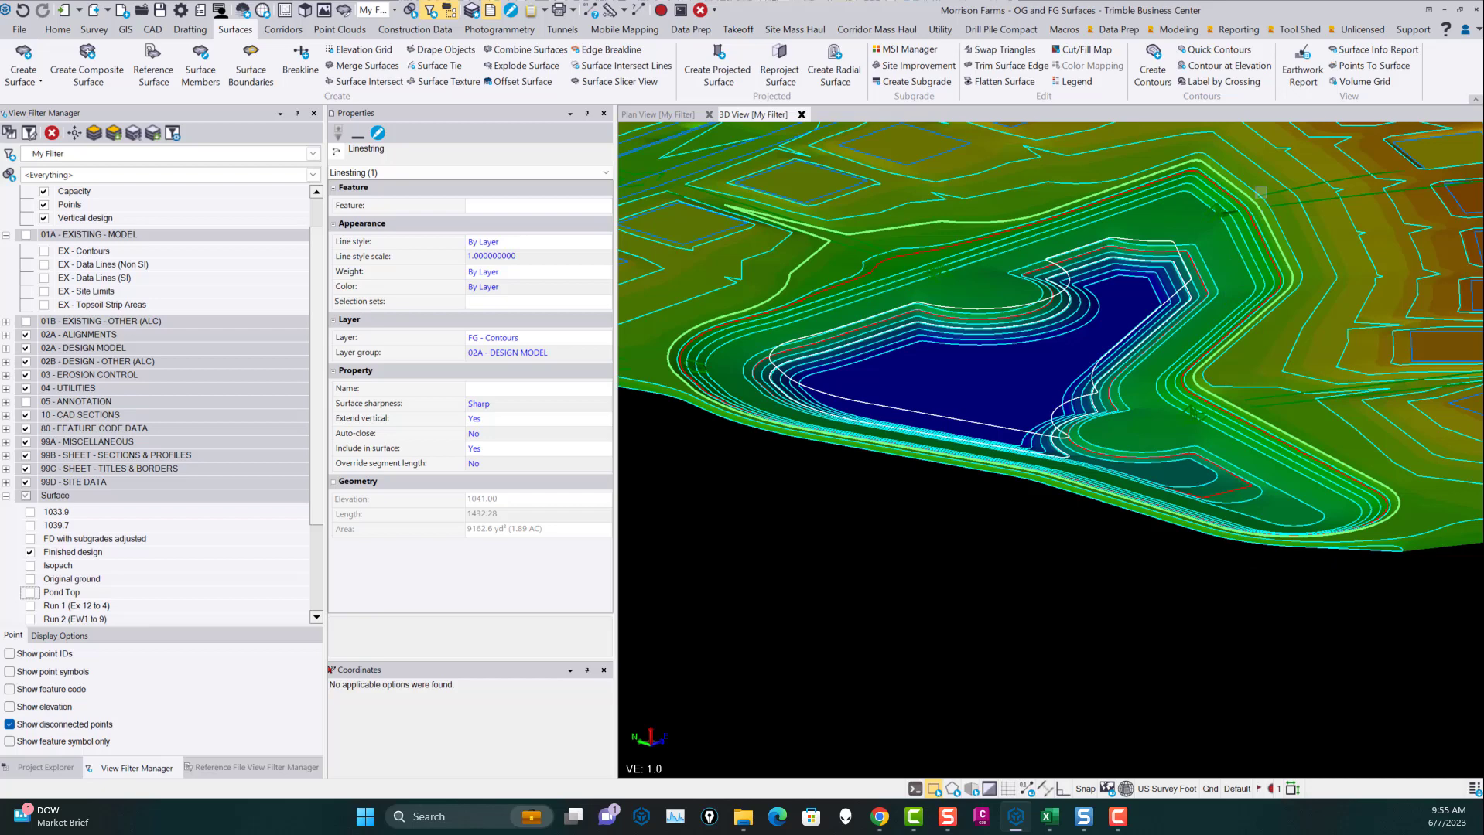
- Display the Pond Top surface and set up a surface-to-surface earthwork report with Pond Top as initial and Finished design as final surface
mouse_move(1256, 195)
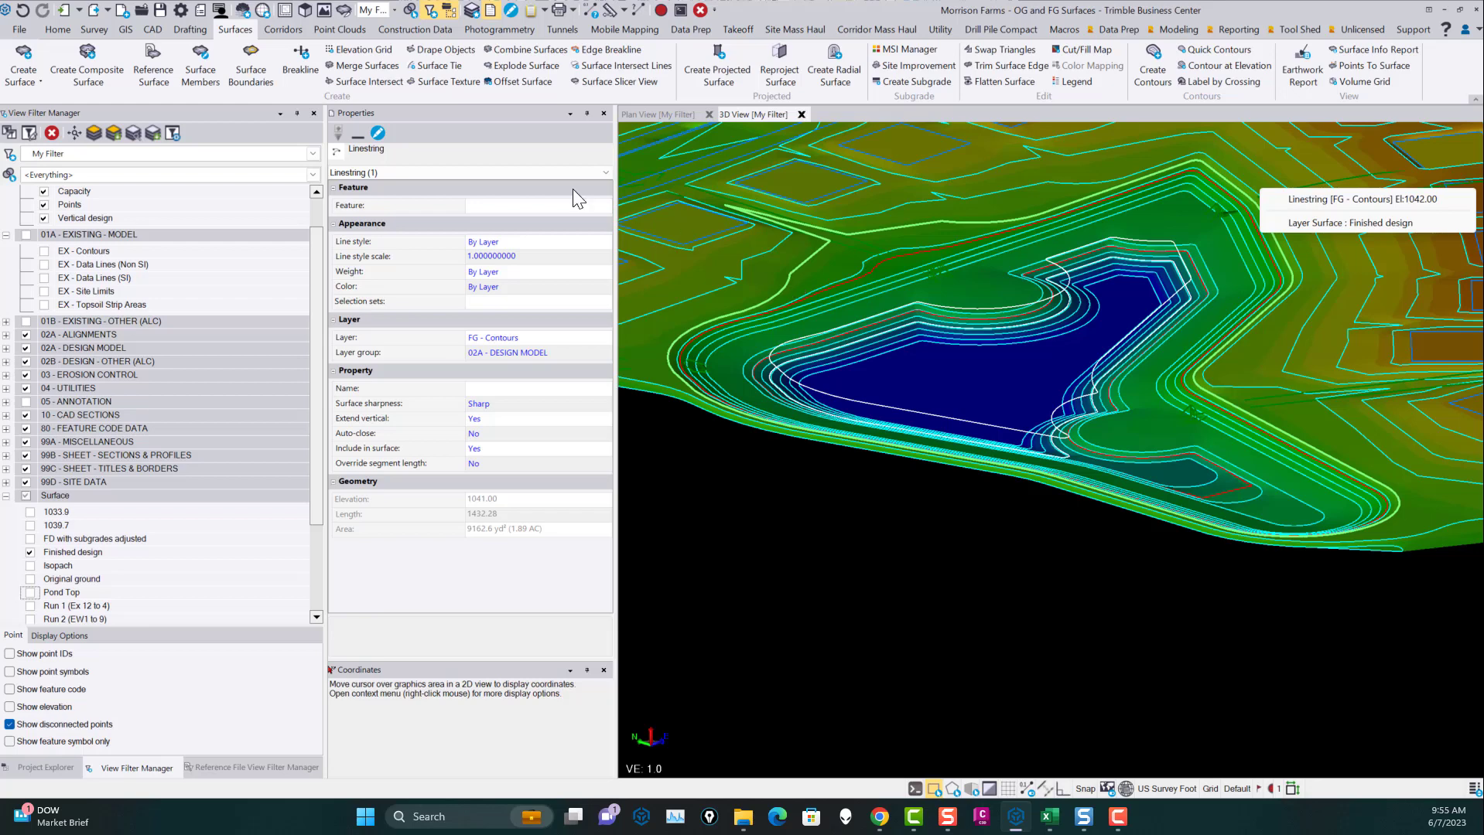
left_click(30, 593)
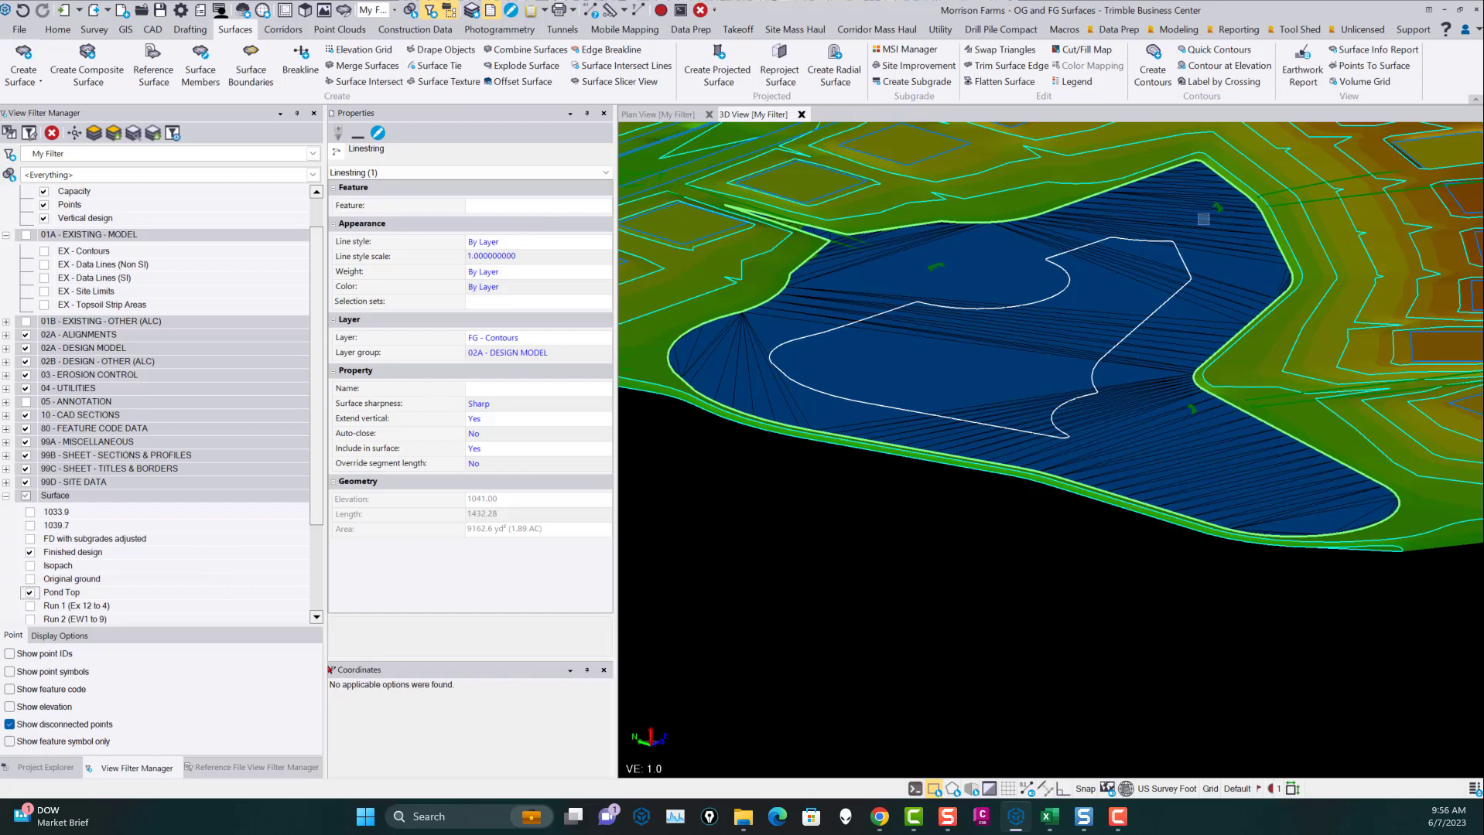
left_click(1302, 62)
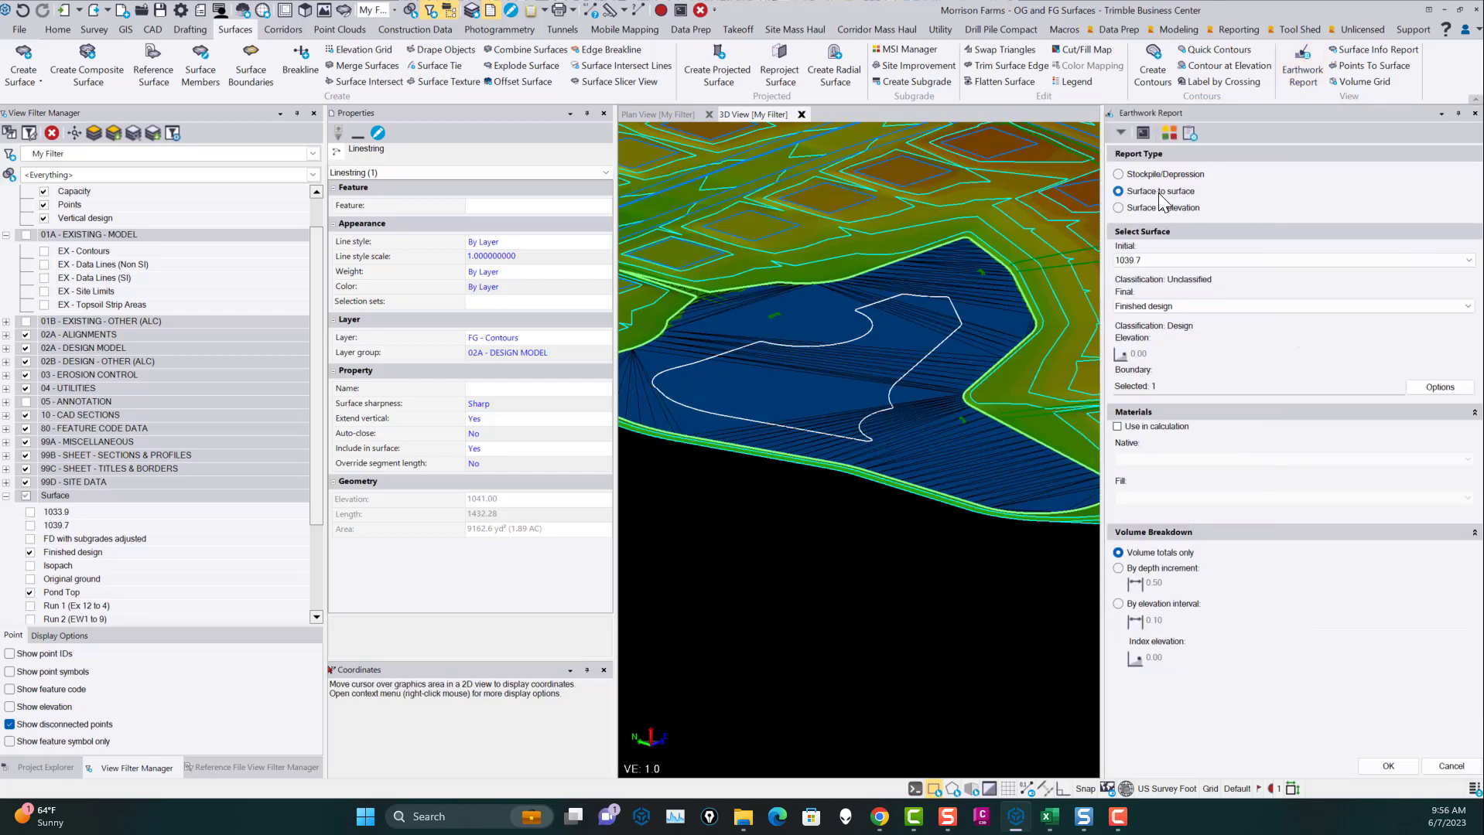
left_click(1131, 263)
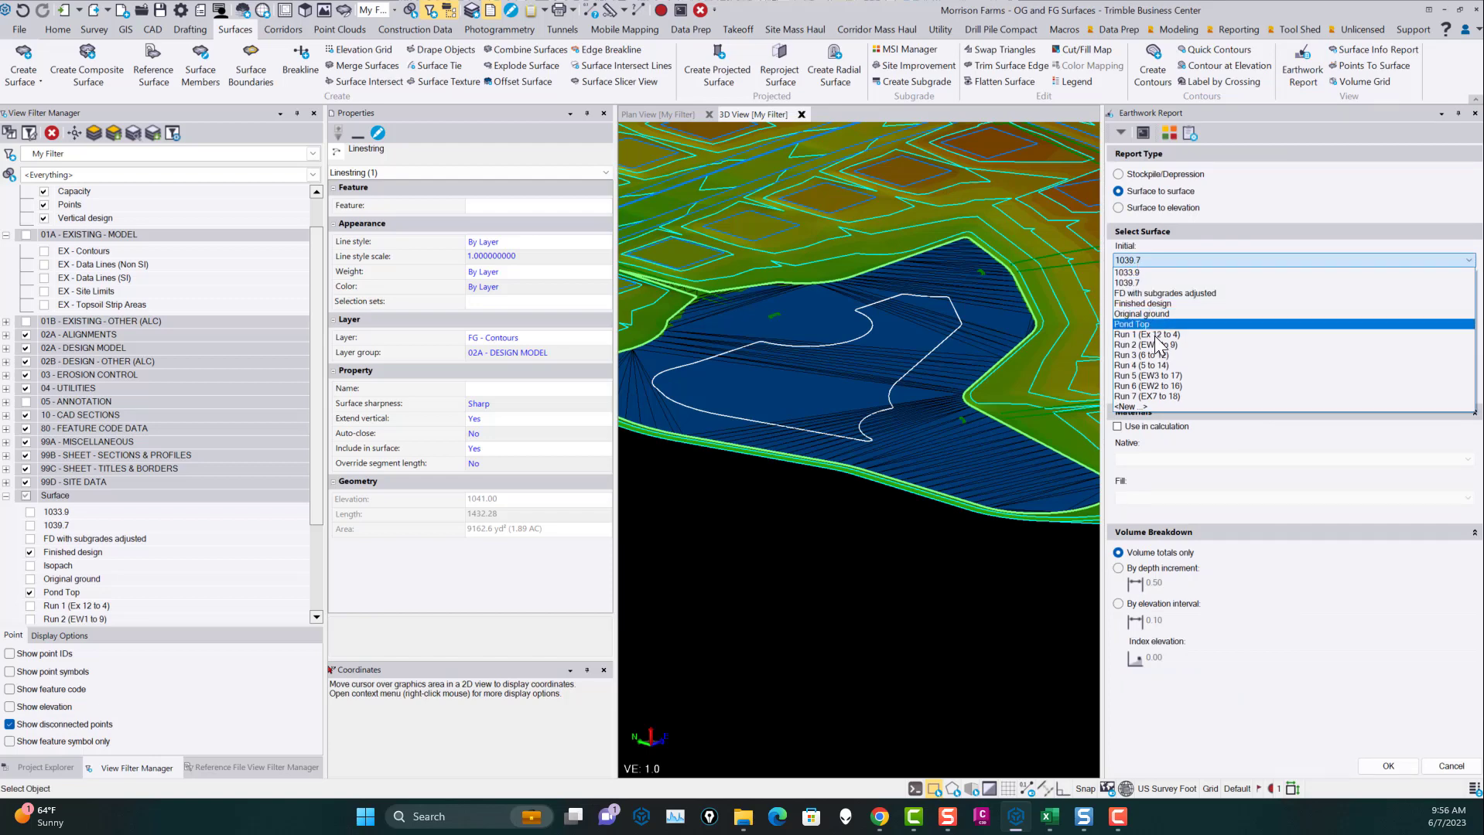
left_click(1151, 324)
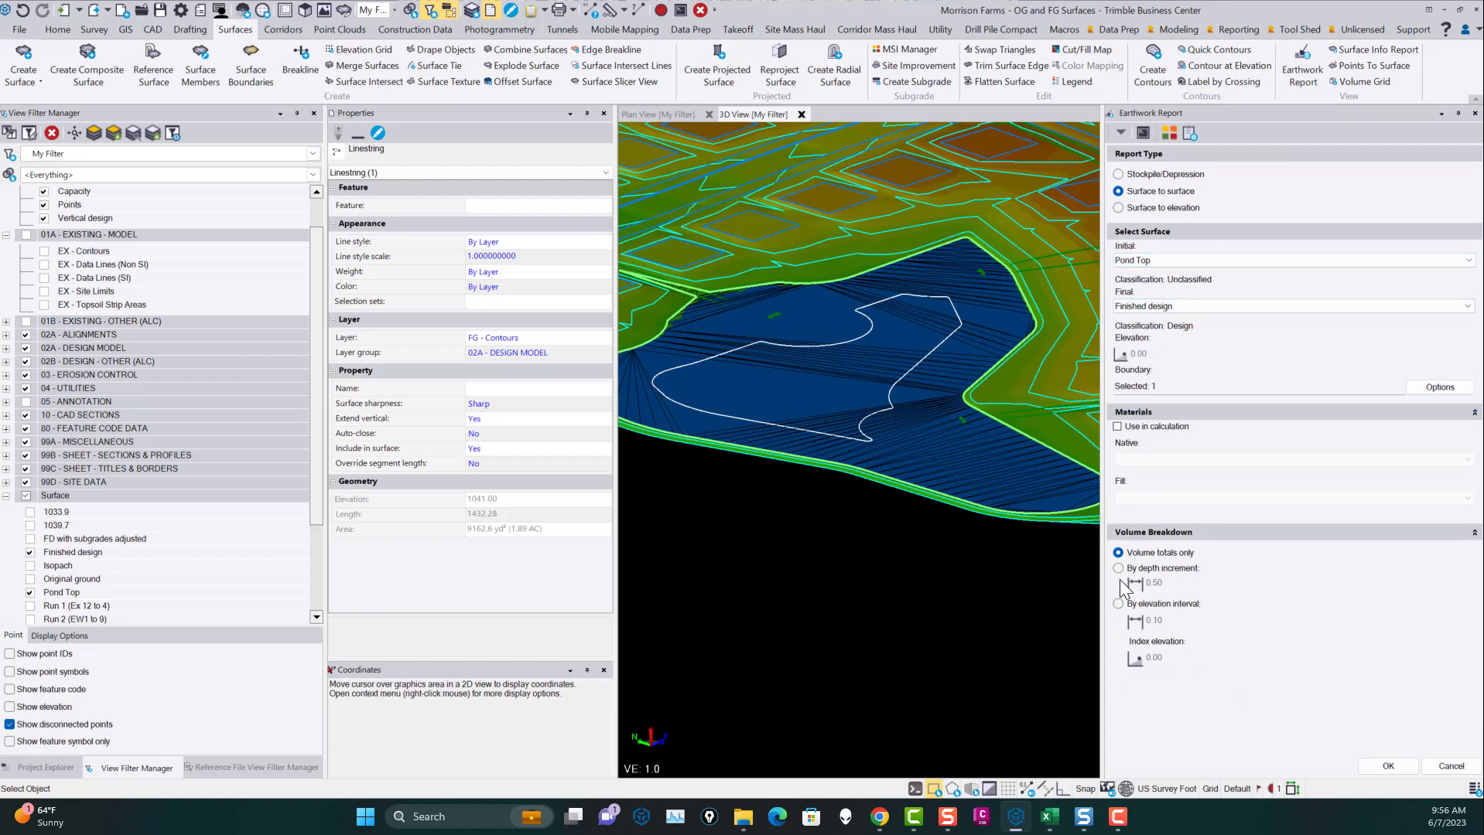
- Break the volumes down by a 0.05 elevation interval with index elevation 0.00 and generate the earthwork report
left_click(1119, 605)
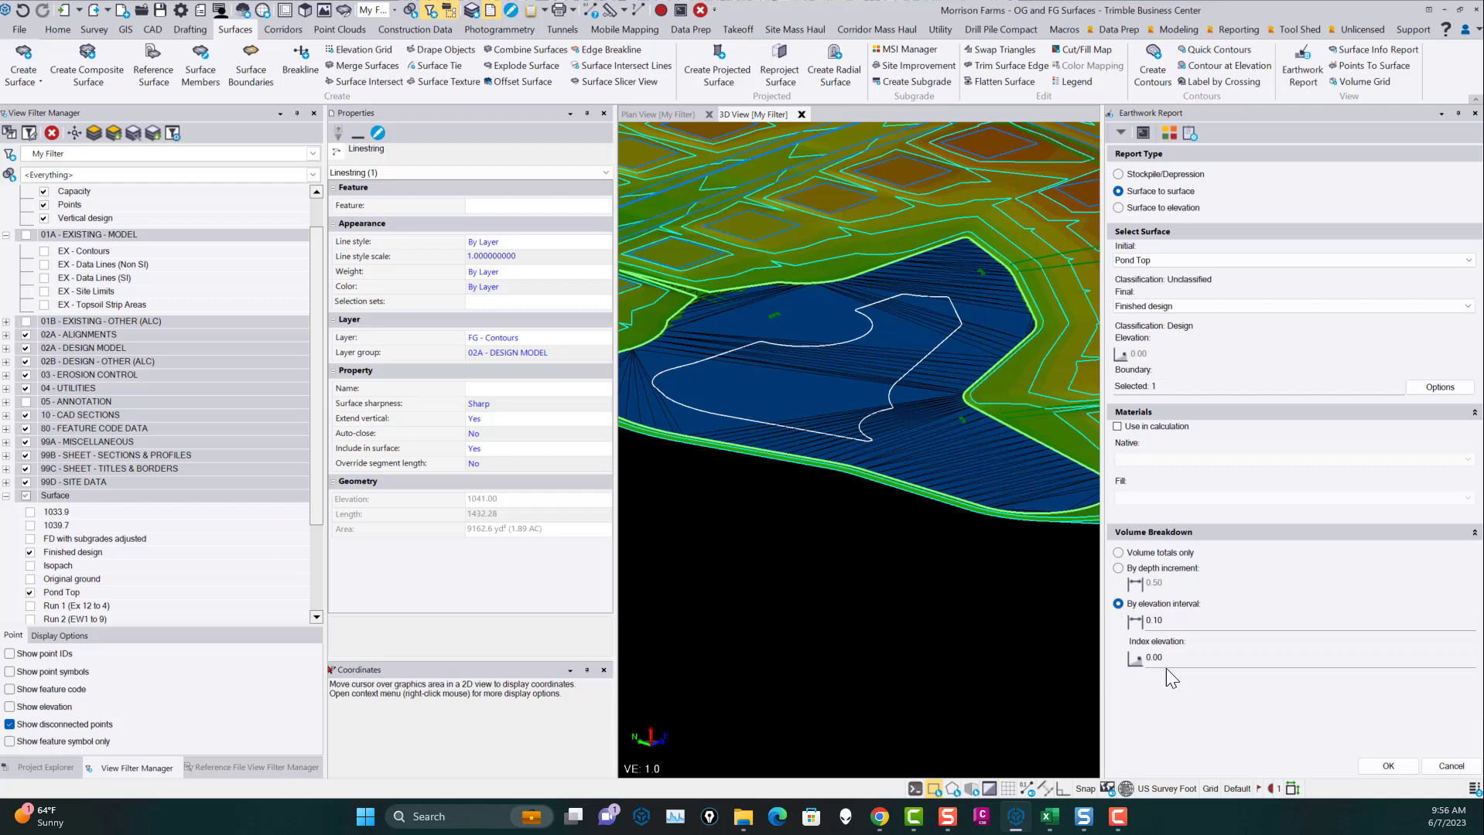
left_click(1184, 624)
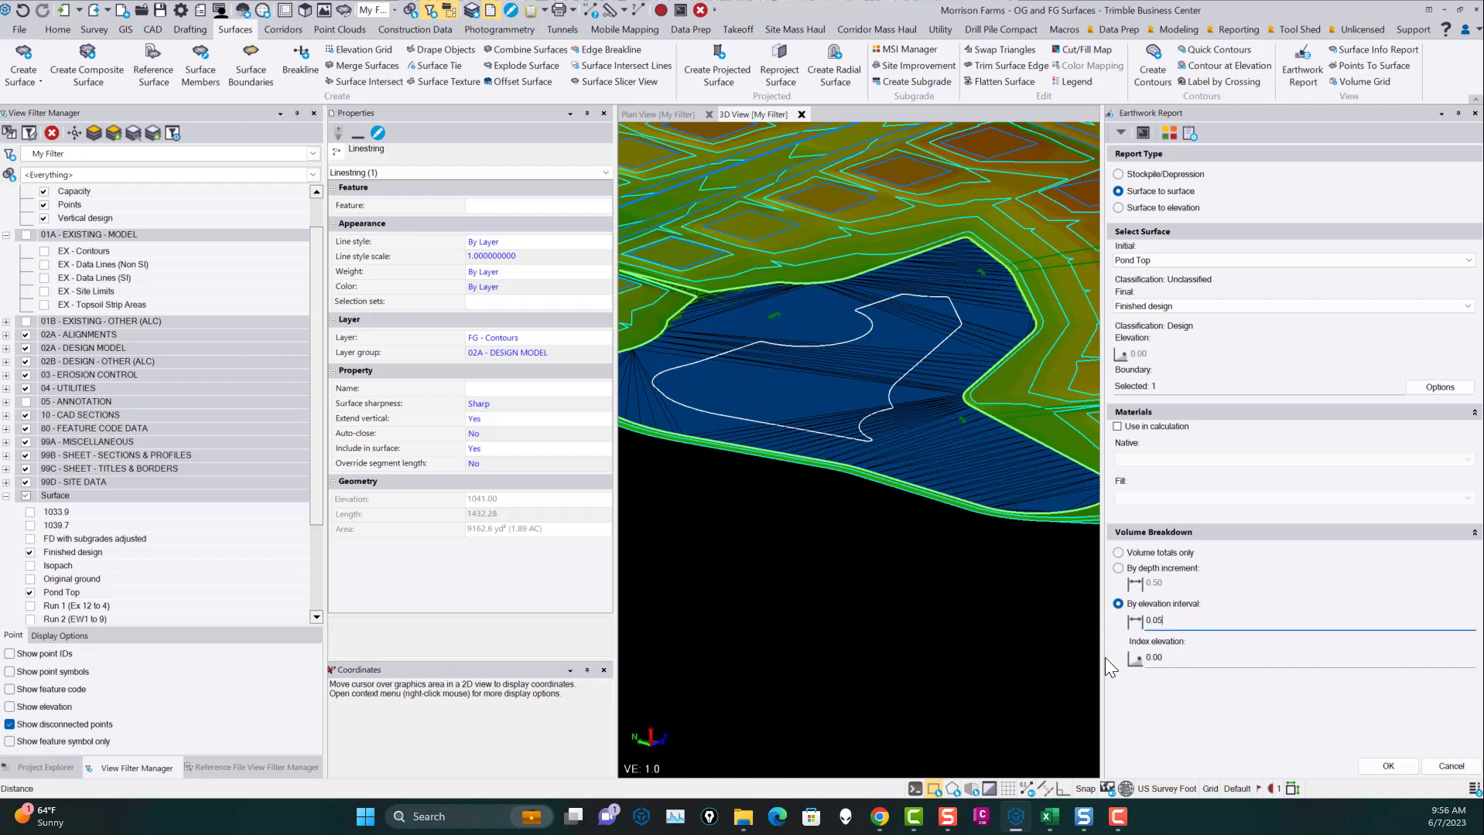
left_click(1181, 662)
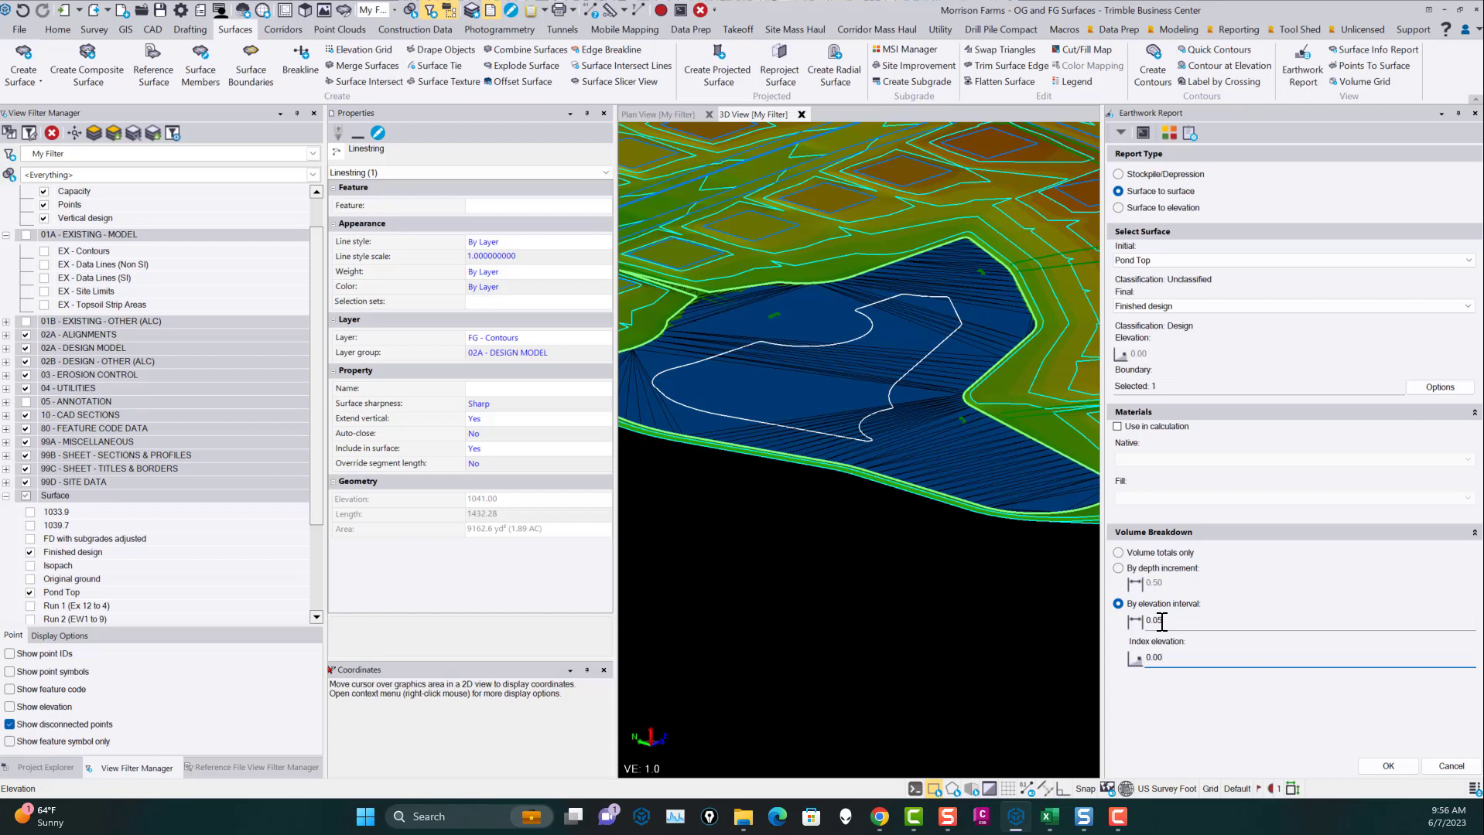
left_click(1395, 766)
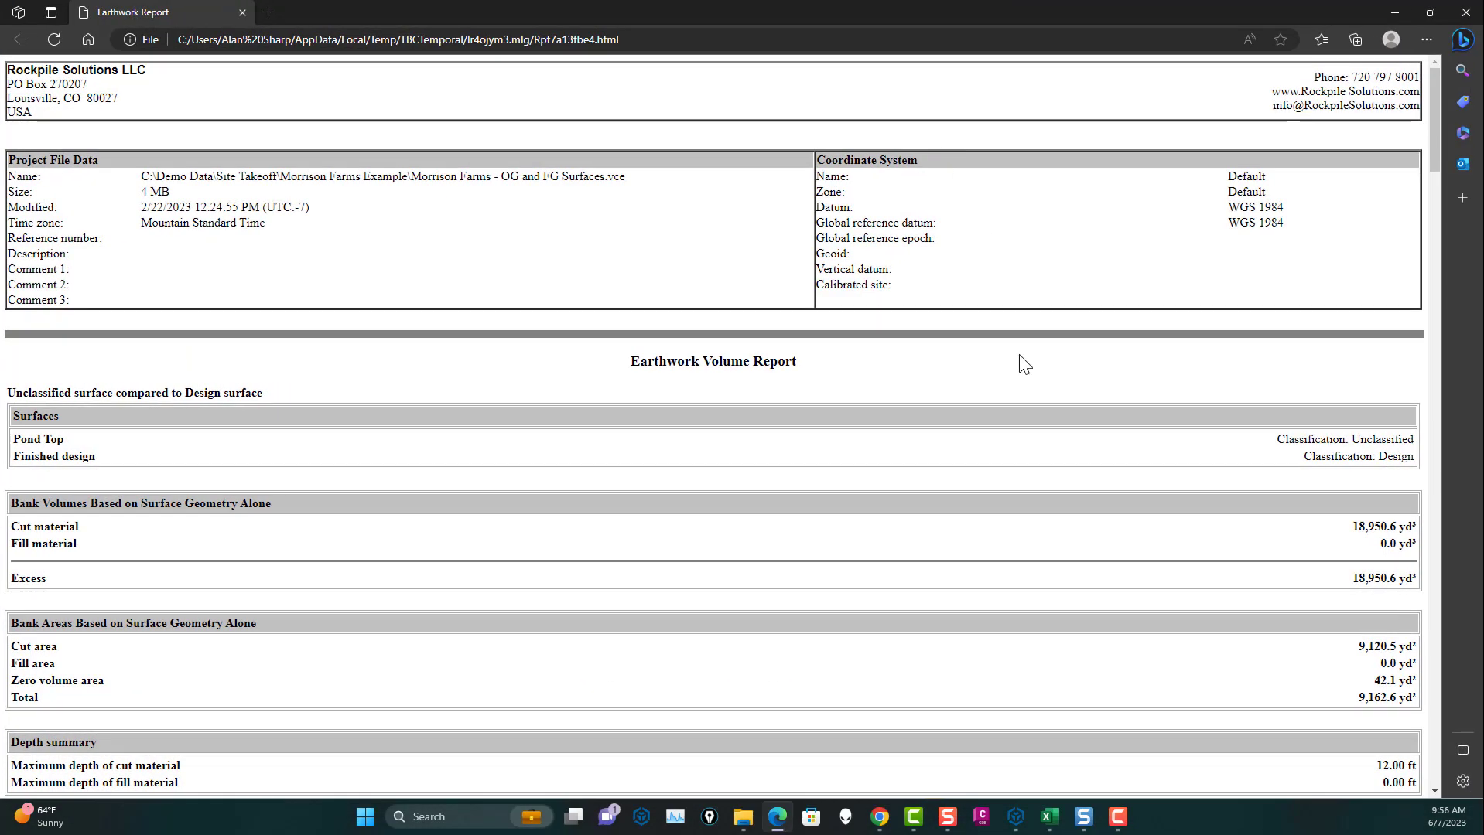
- Copy the entire Volumes by Depth Range table, from its Elevation range heading through the last row, out of the report
scroll(1025, 363, "down", 8)
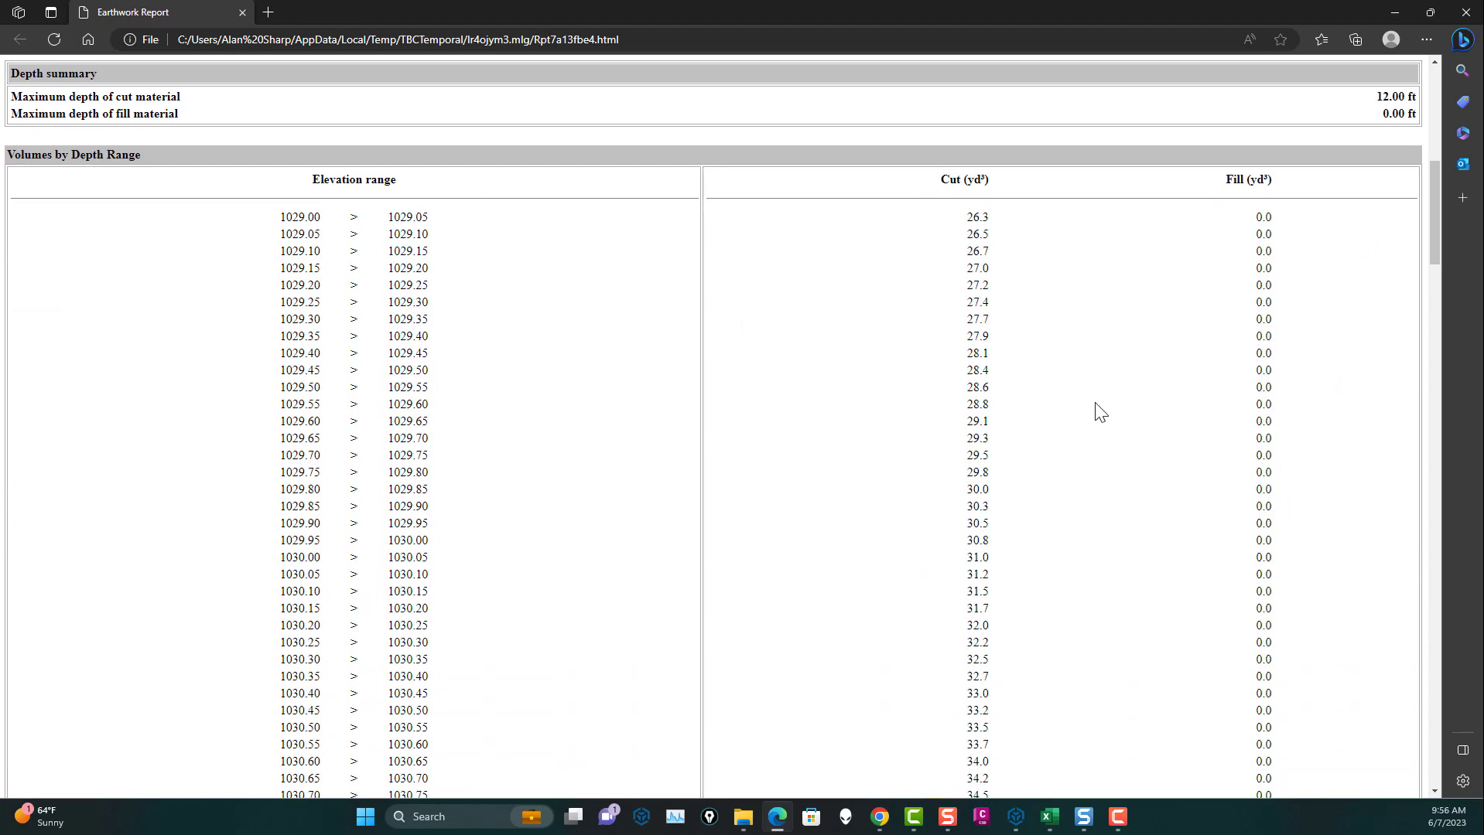
scroll(511, 267, "up", 3)
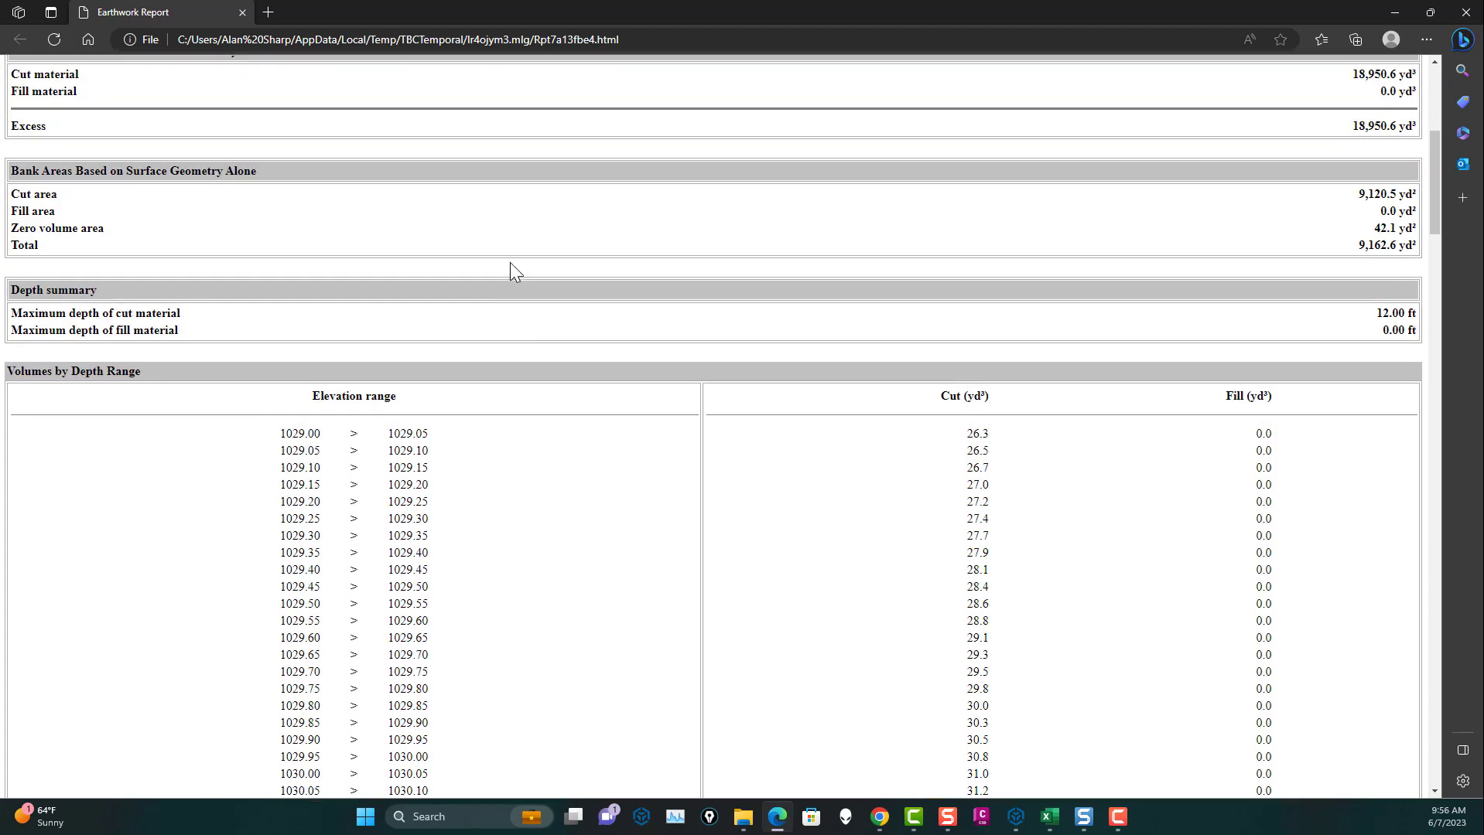
scroll(510, 262, "down", 3)
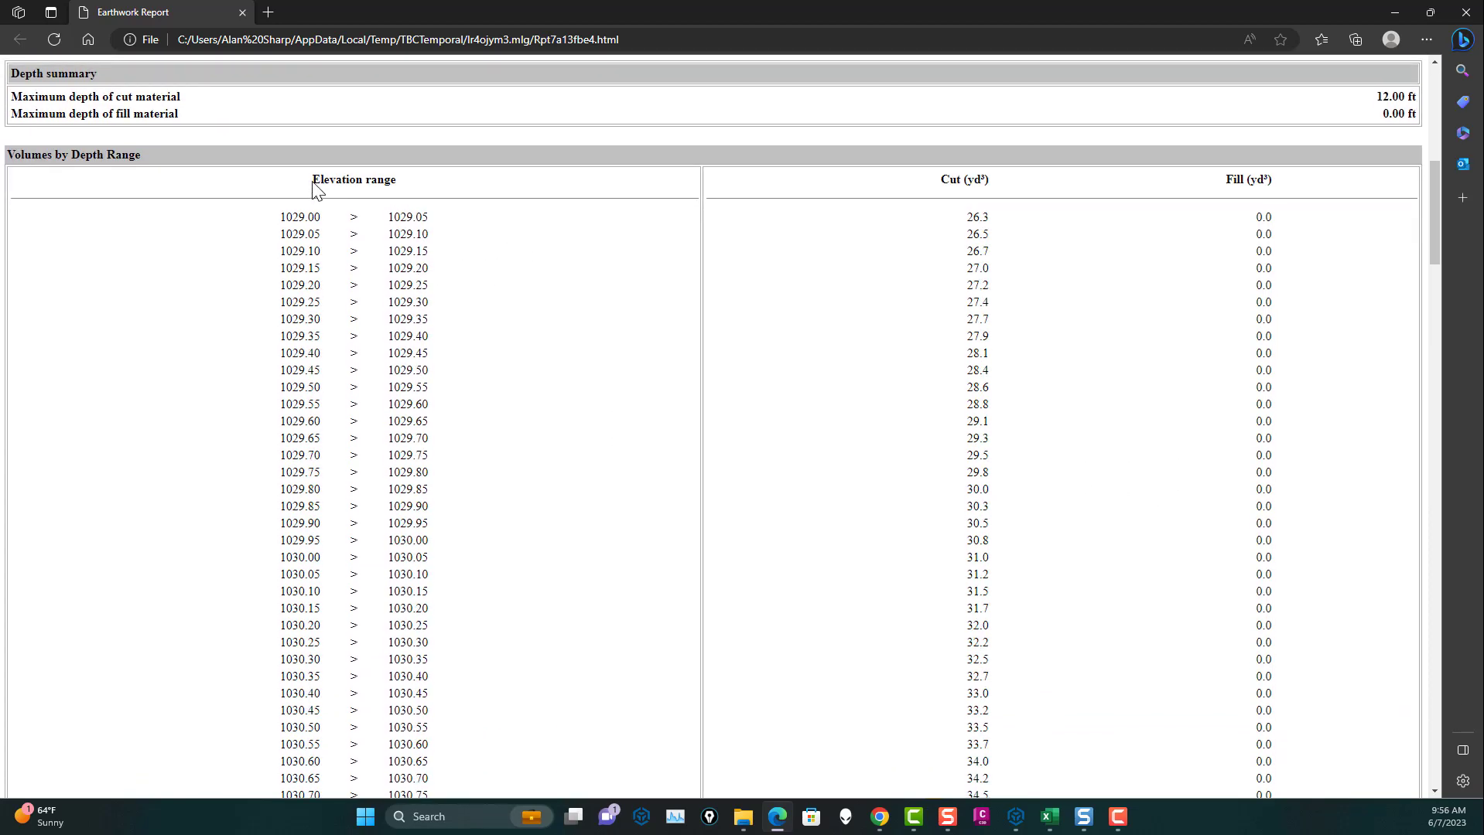
left_click_drag(313, 185, 1277, 573)
right_click(983, 485)
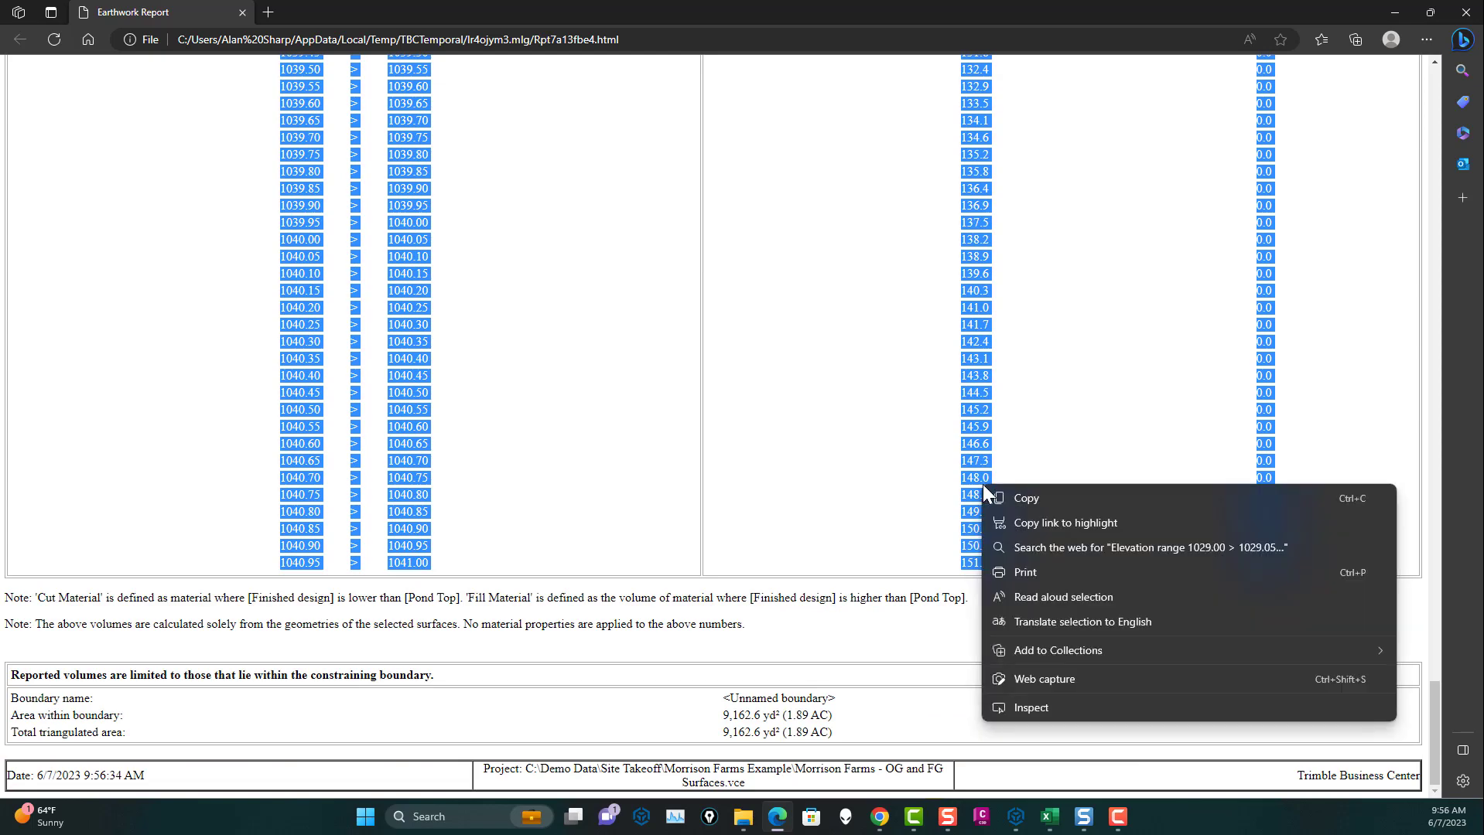
left_click(1028, 498)
- Switch to the Book2 workbook in Excel and paste the copied table into cell A1 of a new sheet, keeping source formatting
left_click(1054, 815)
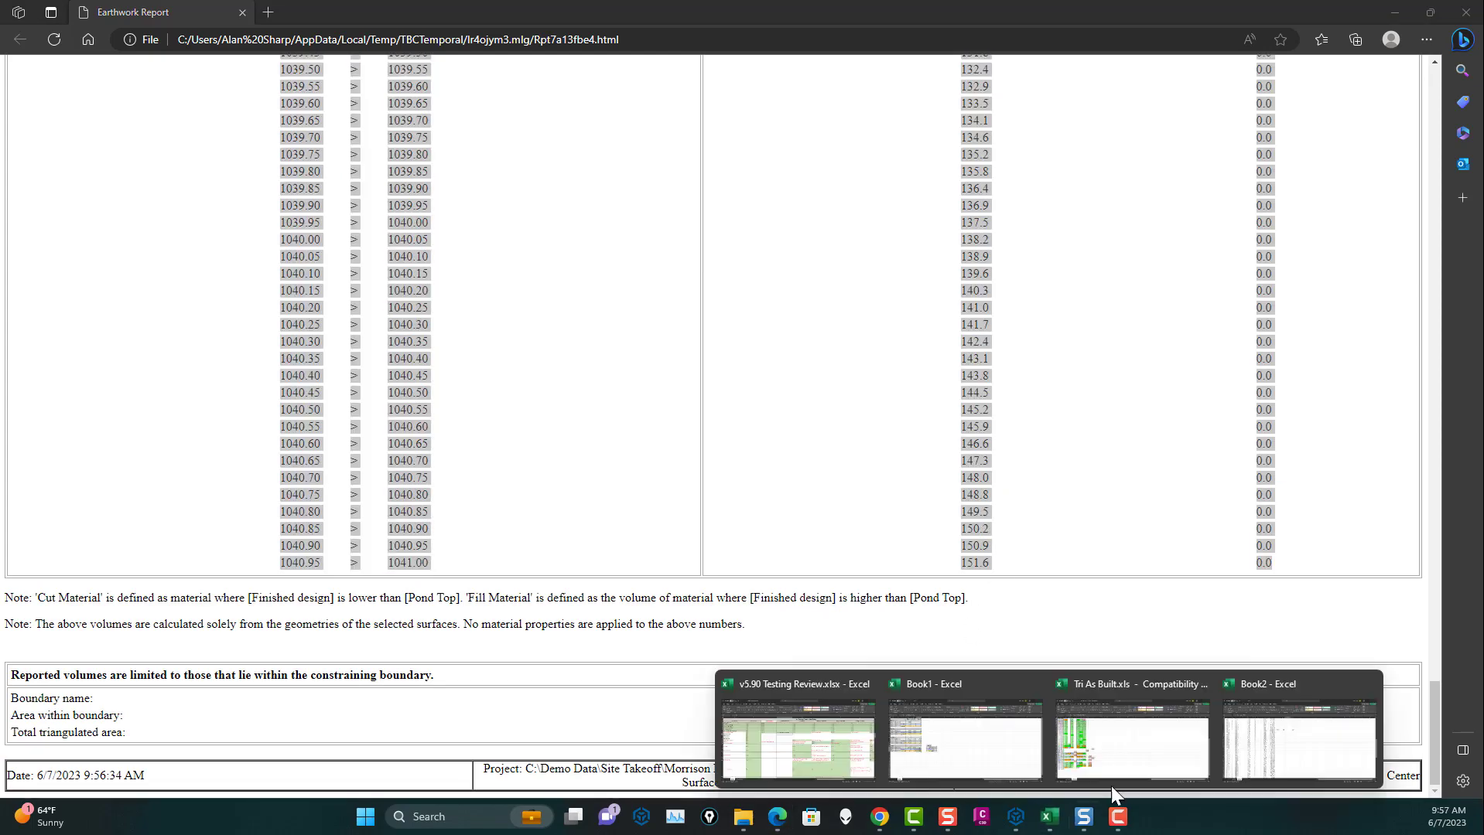
left_click(1249, 754)
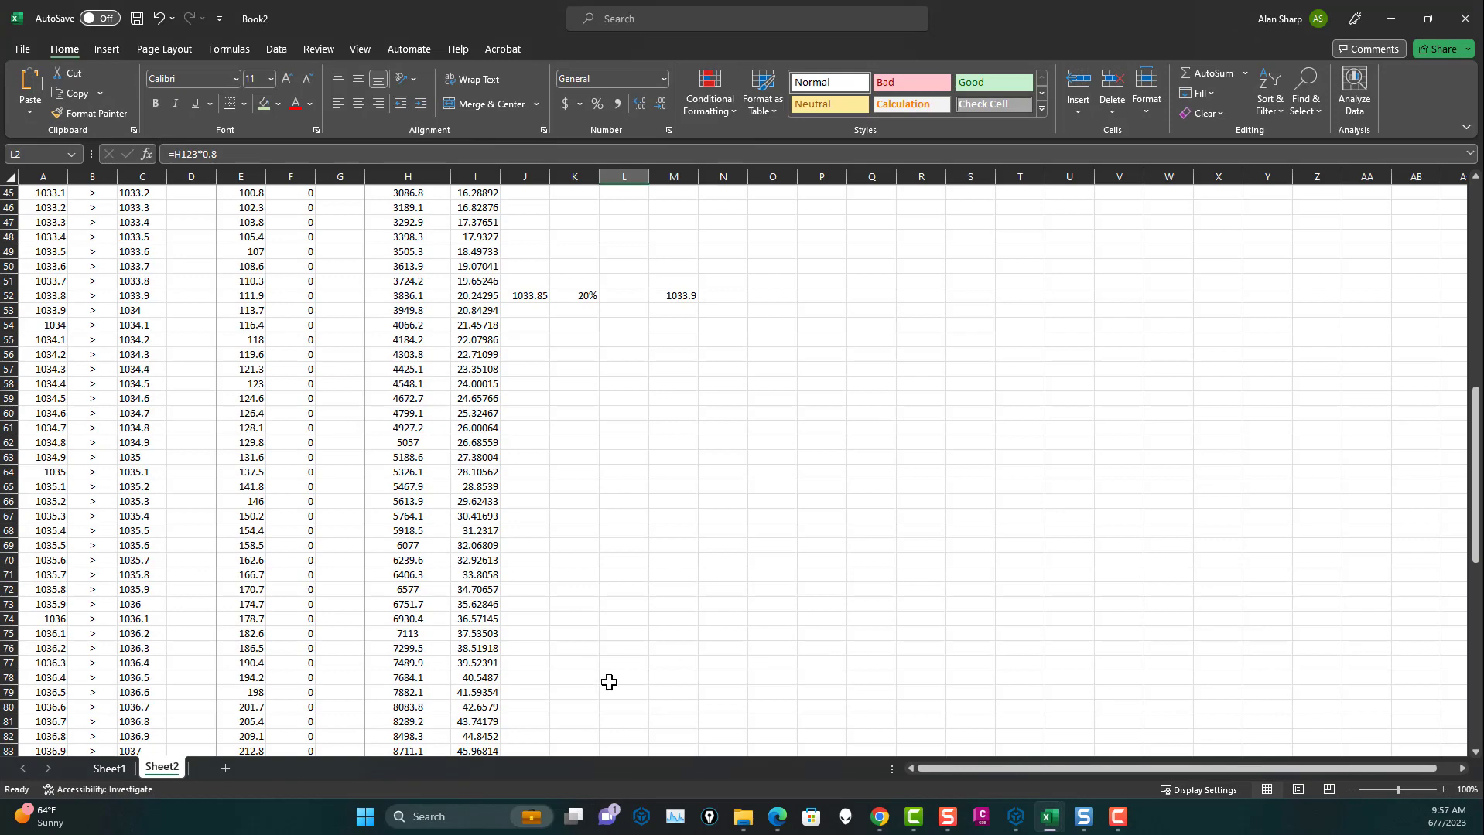
left_click(224, 768)
right_click(49, 199)
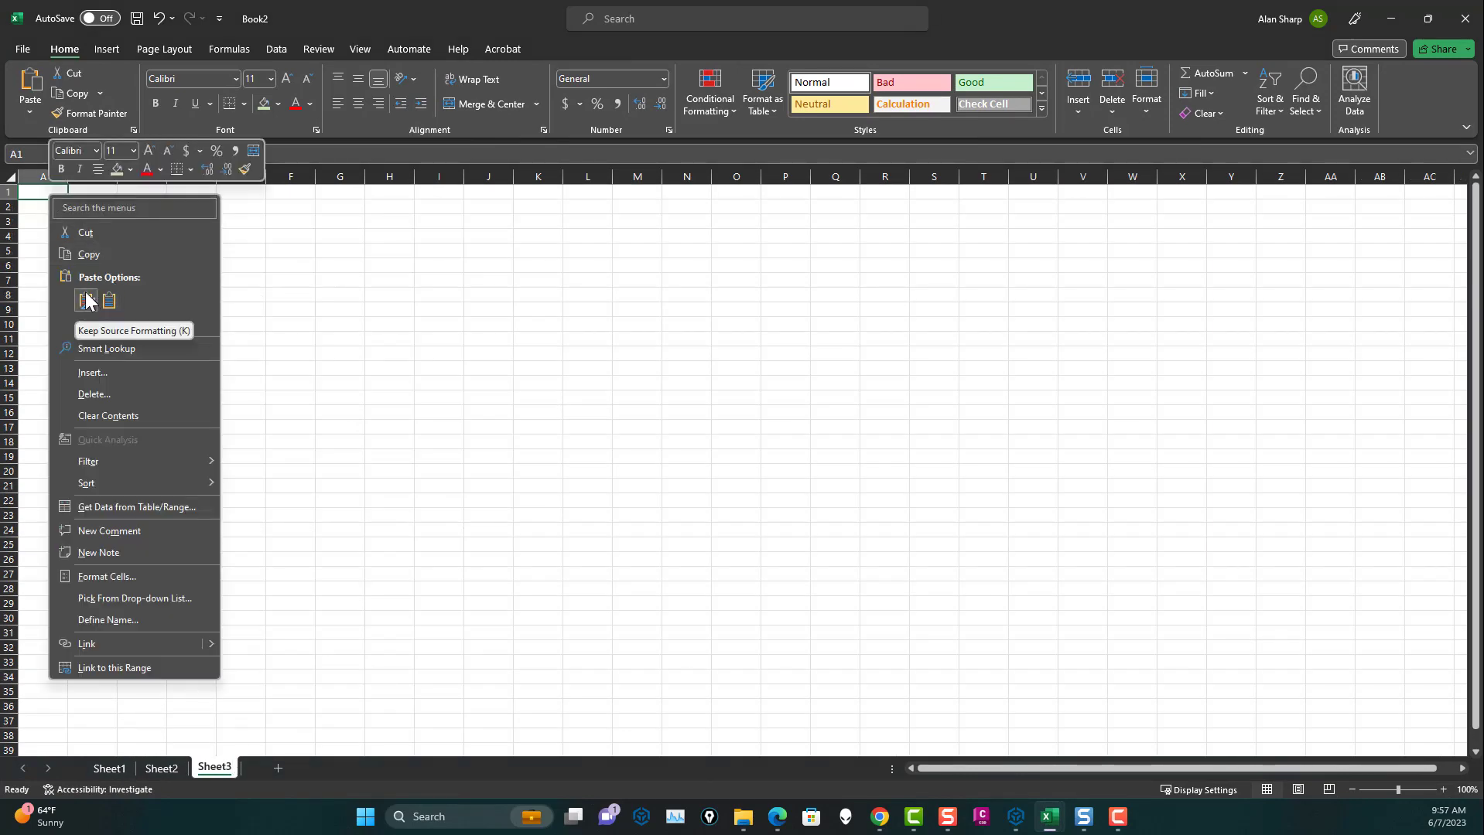
left_click(86, 301)
left_click(553, 357)
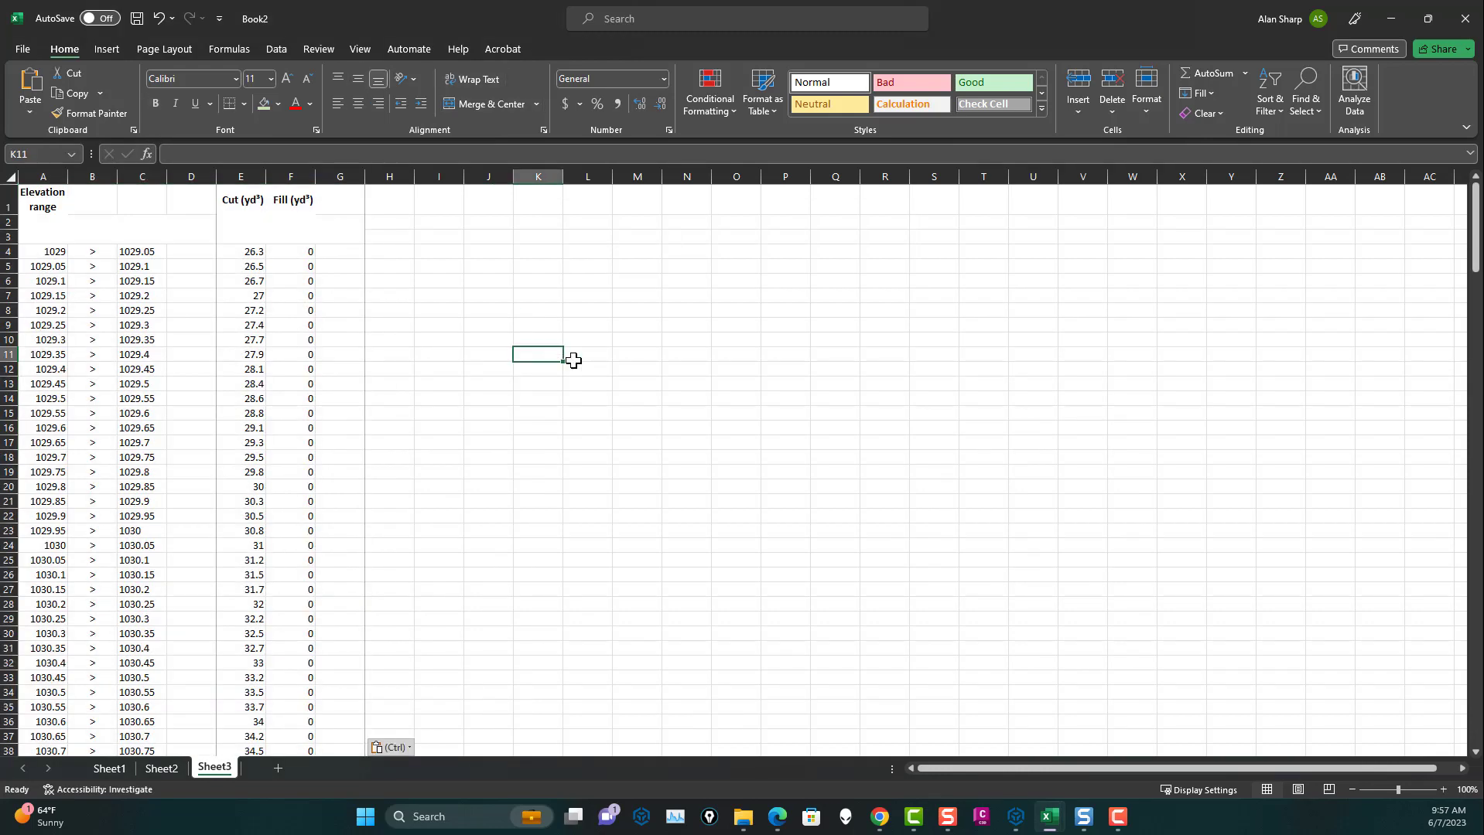
- Enter the heading Cumulative in I3 and link I4 to the first cut volume in E4
left_click(430, 251)
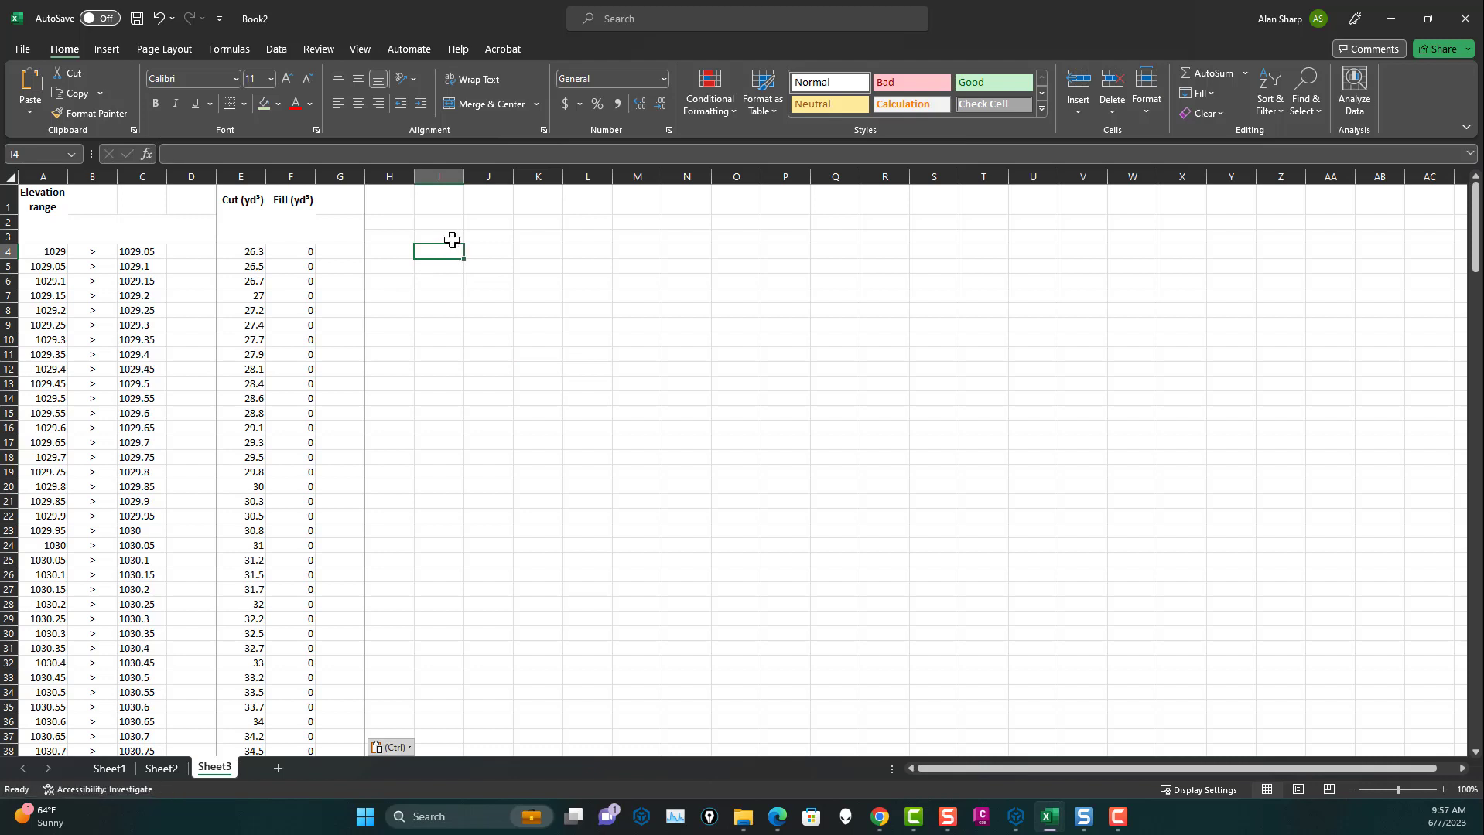
left_click(450, 237)
type("Cumulative")
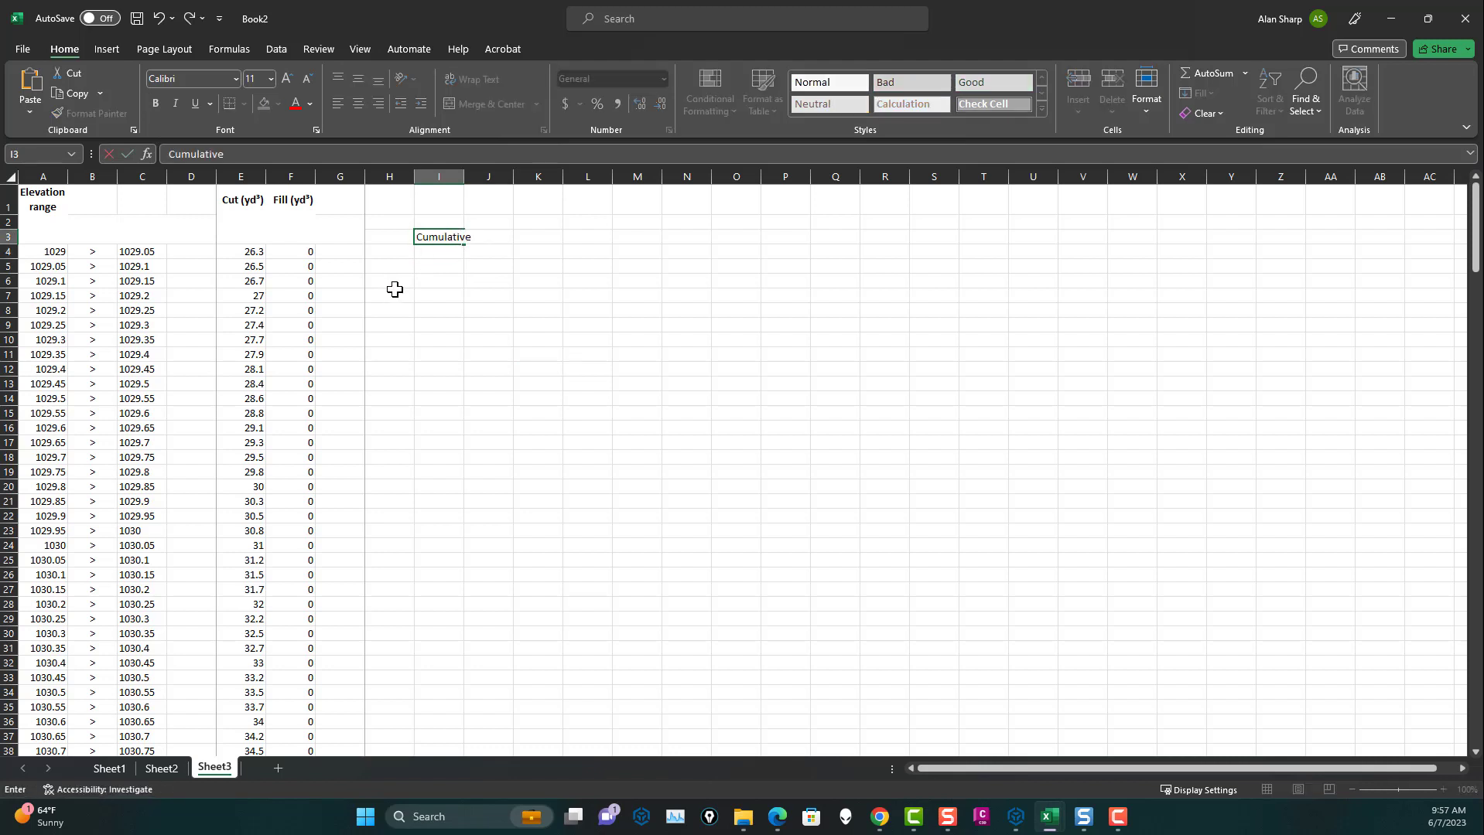
left_click(440, 254)
type("=")
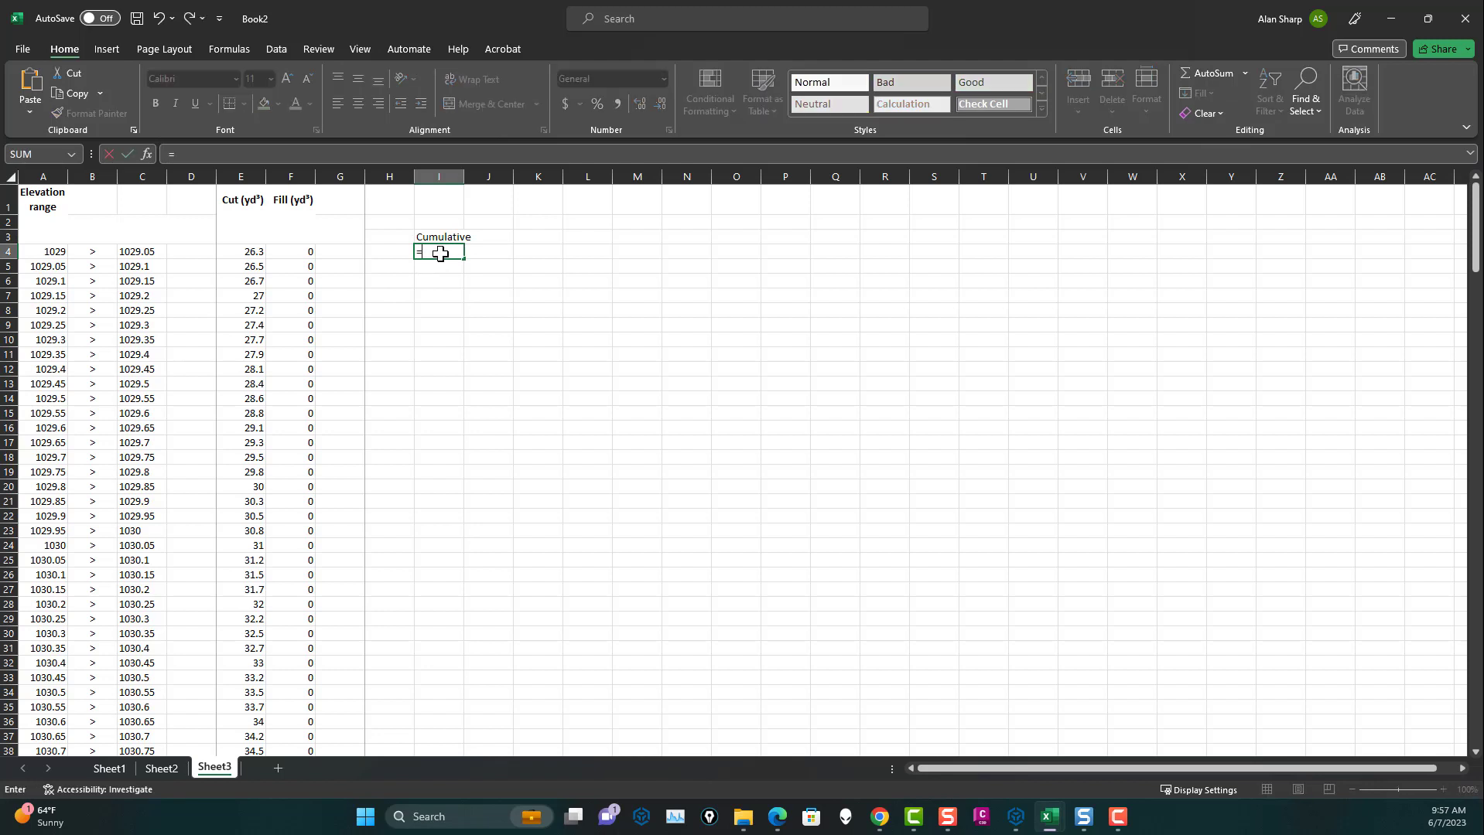
key("Left")
key("Left")
key("Left")
key("Left")
key("Return")
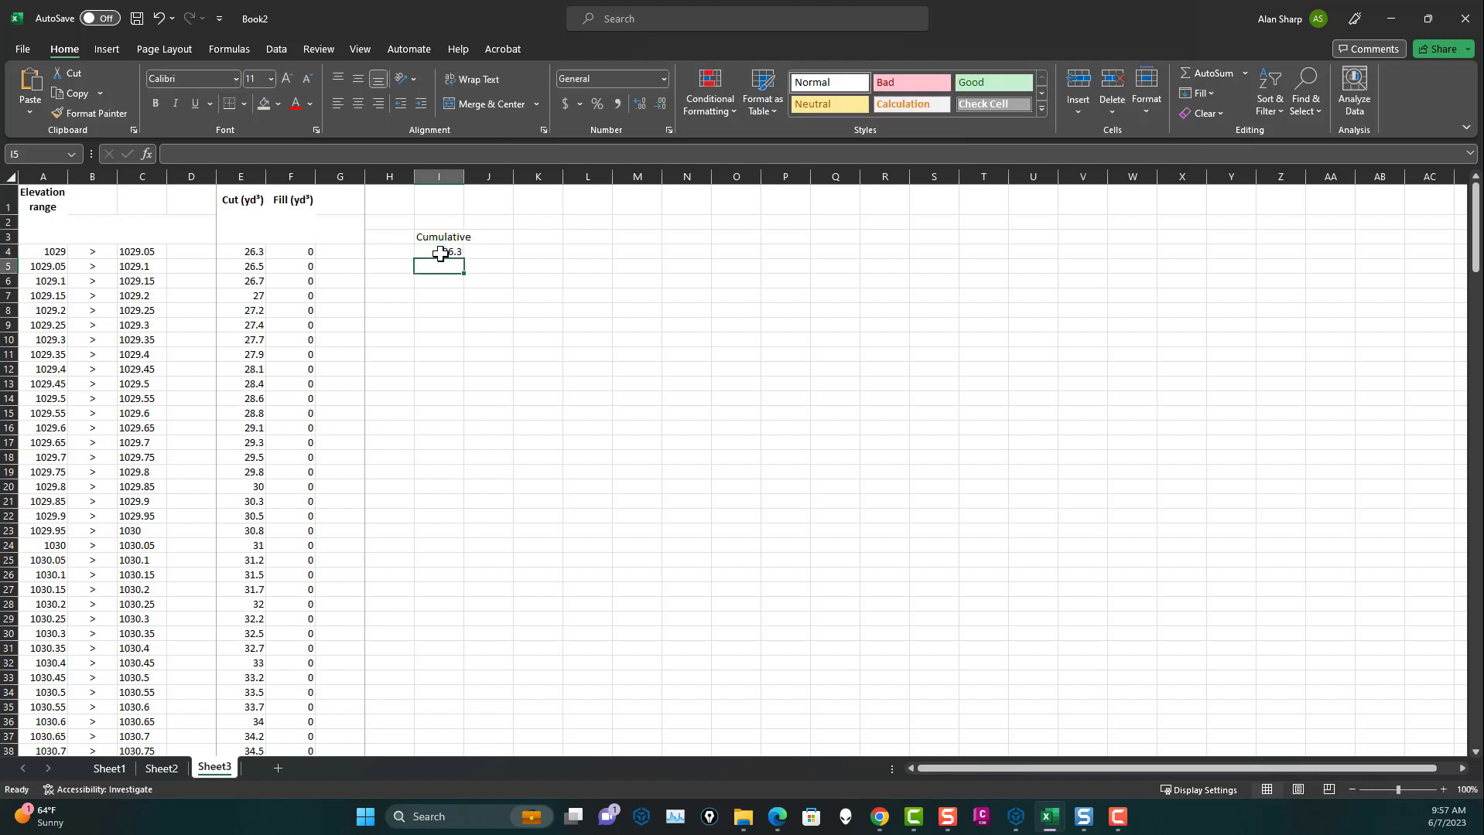
- Enter the running-total formula =I4+E5 in cell I5
type("=")
key("Up")
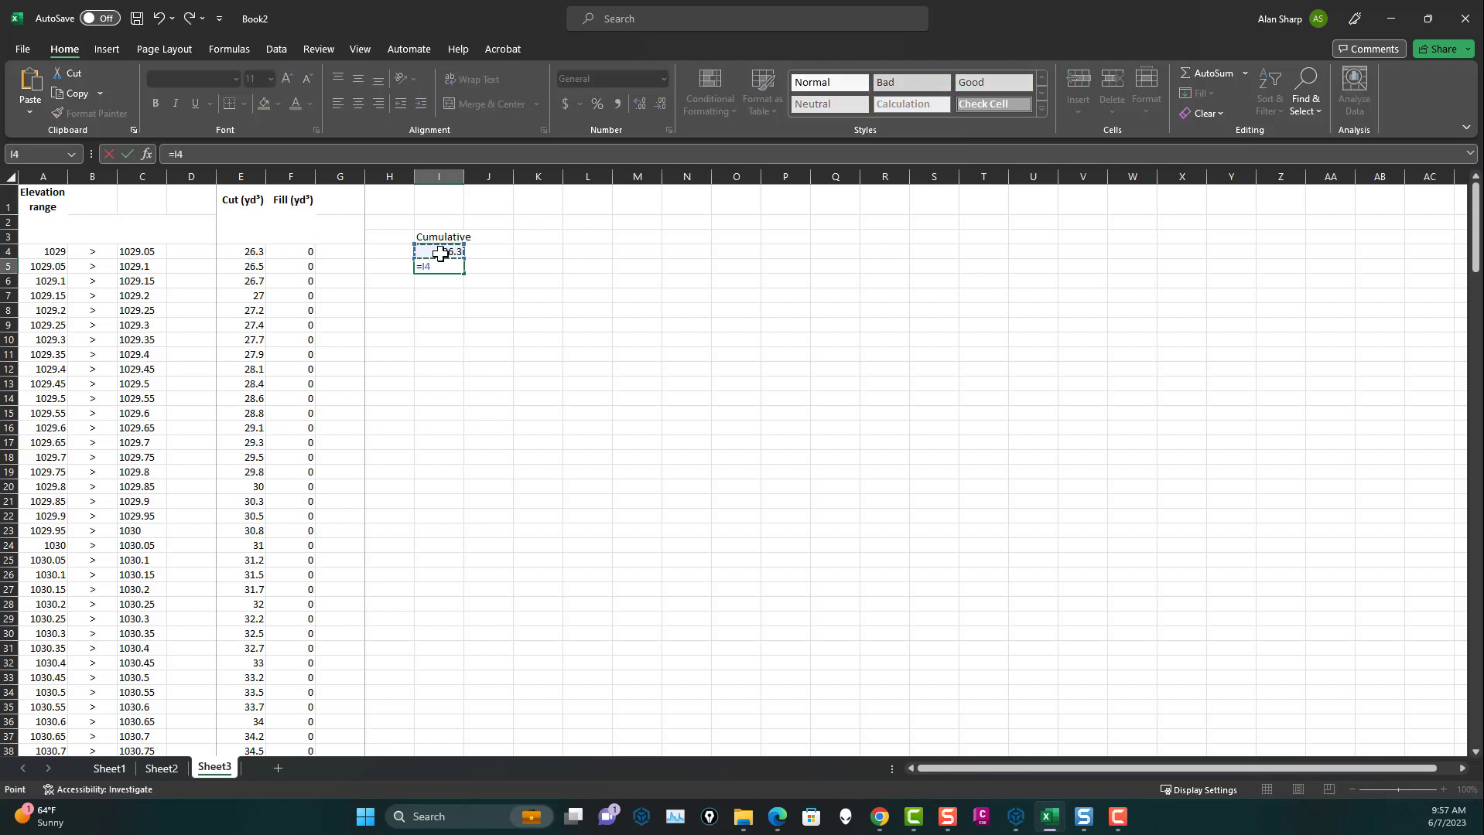
type("+")
key("Left")
key("Left")
key("Left")
key("Left")
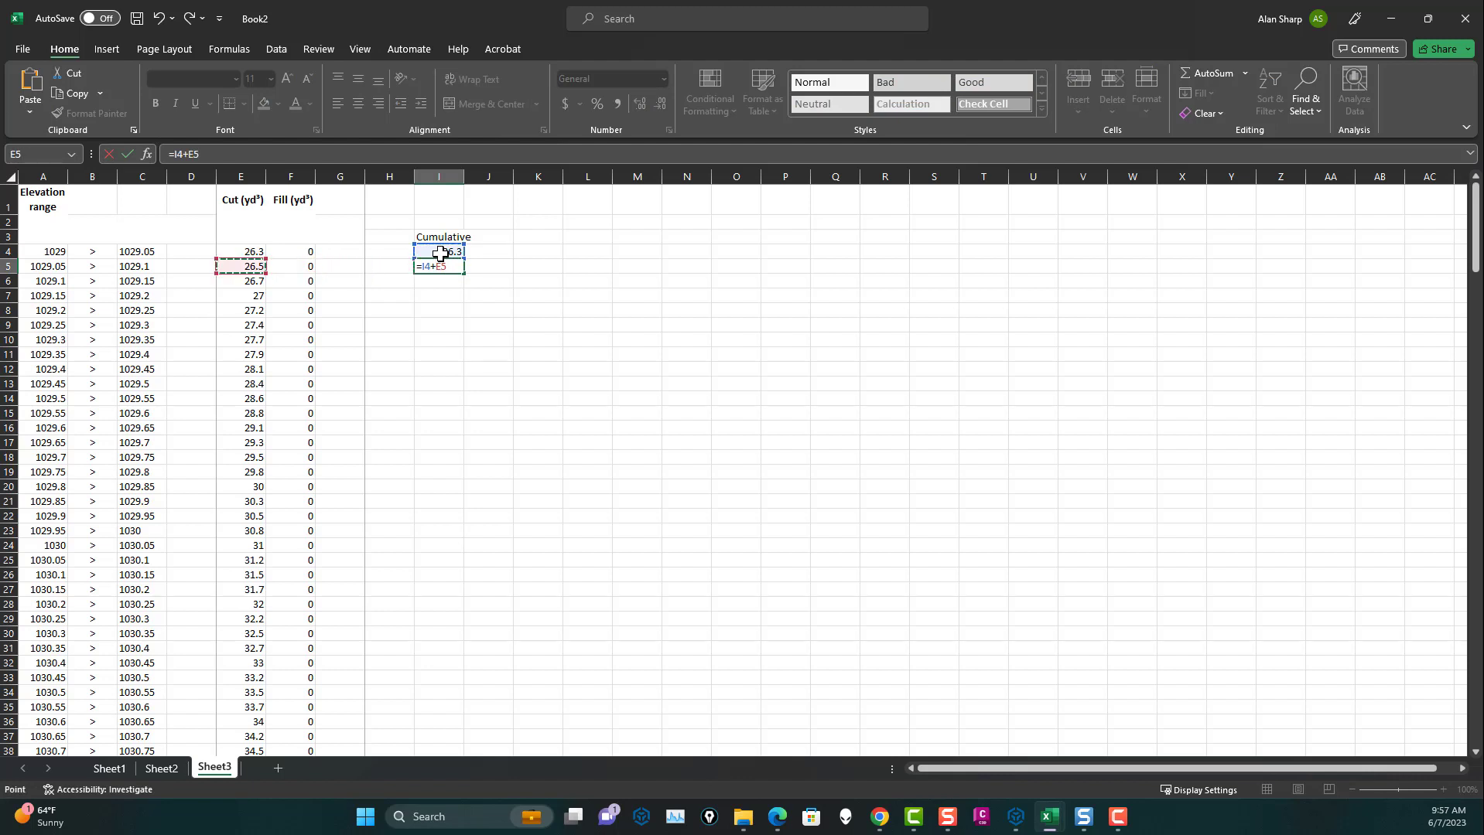
key("Return")
- Copy the running-total formula from I5 down through I243, the last row of the volume table
key("Up")
key("ctrl+c")
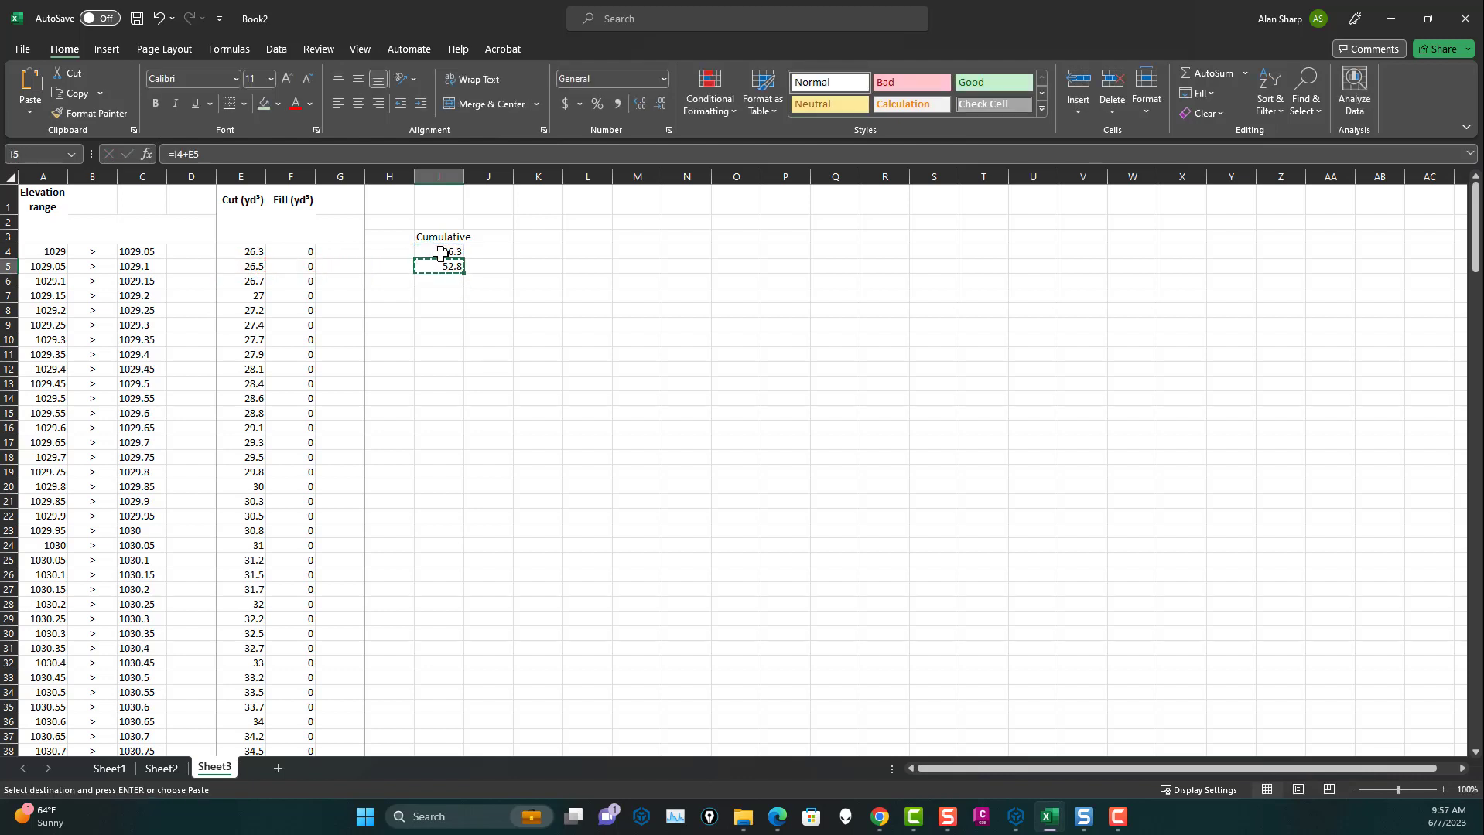
key("Down")
key("shift+Down")
key("shift+Down")
key("shift+Down")
key("shift+Down")
key("shift+Down")
key("shift+Down")
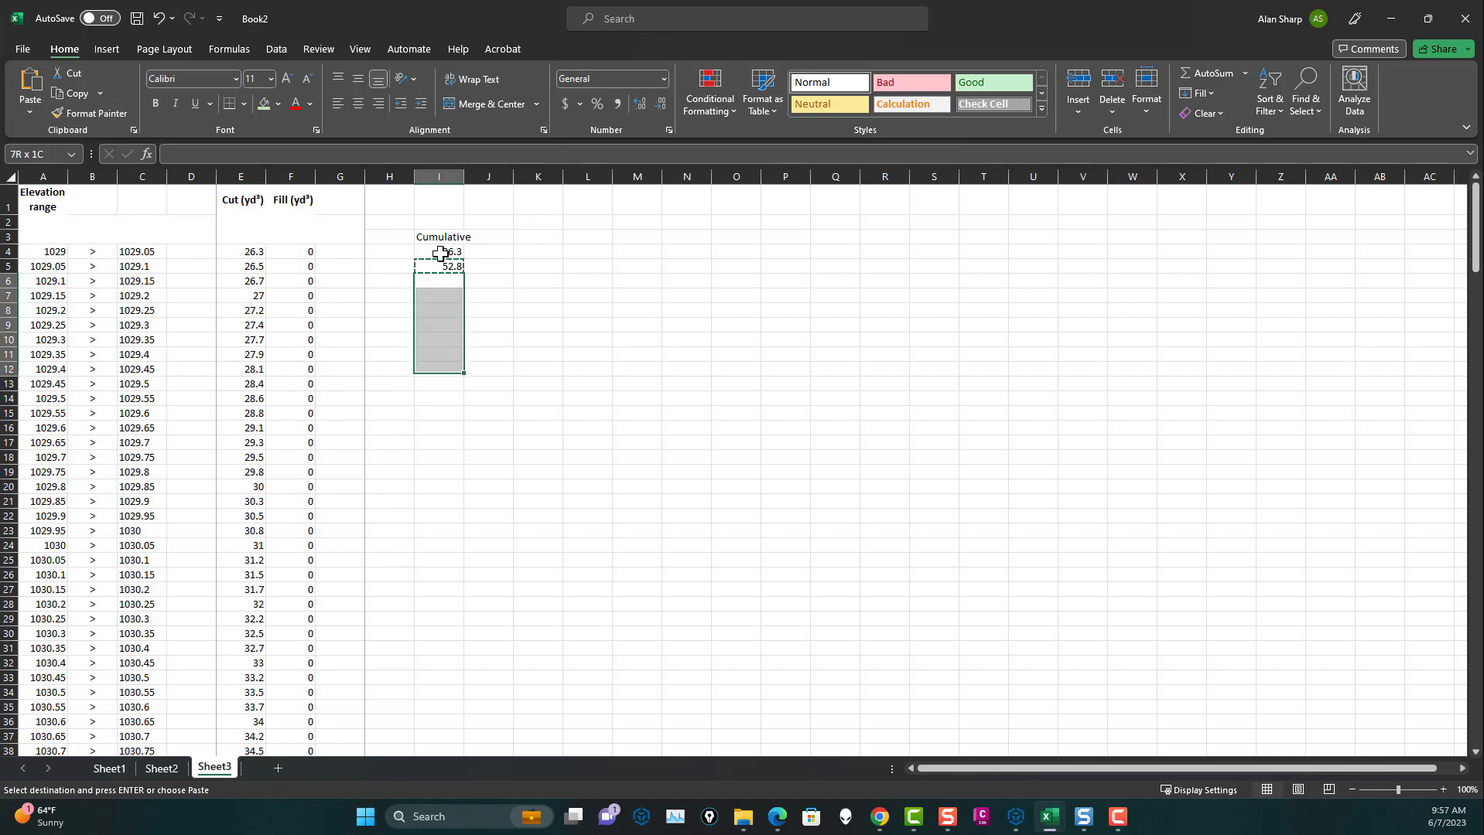
key("shift+Page_Down")
key("shift+Page_Down")
key("shift+Page_Down")
key("shift+Page_Down")
key("shift+Page_Down")
key("shift+Page_Down")
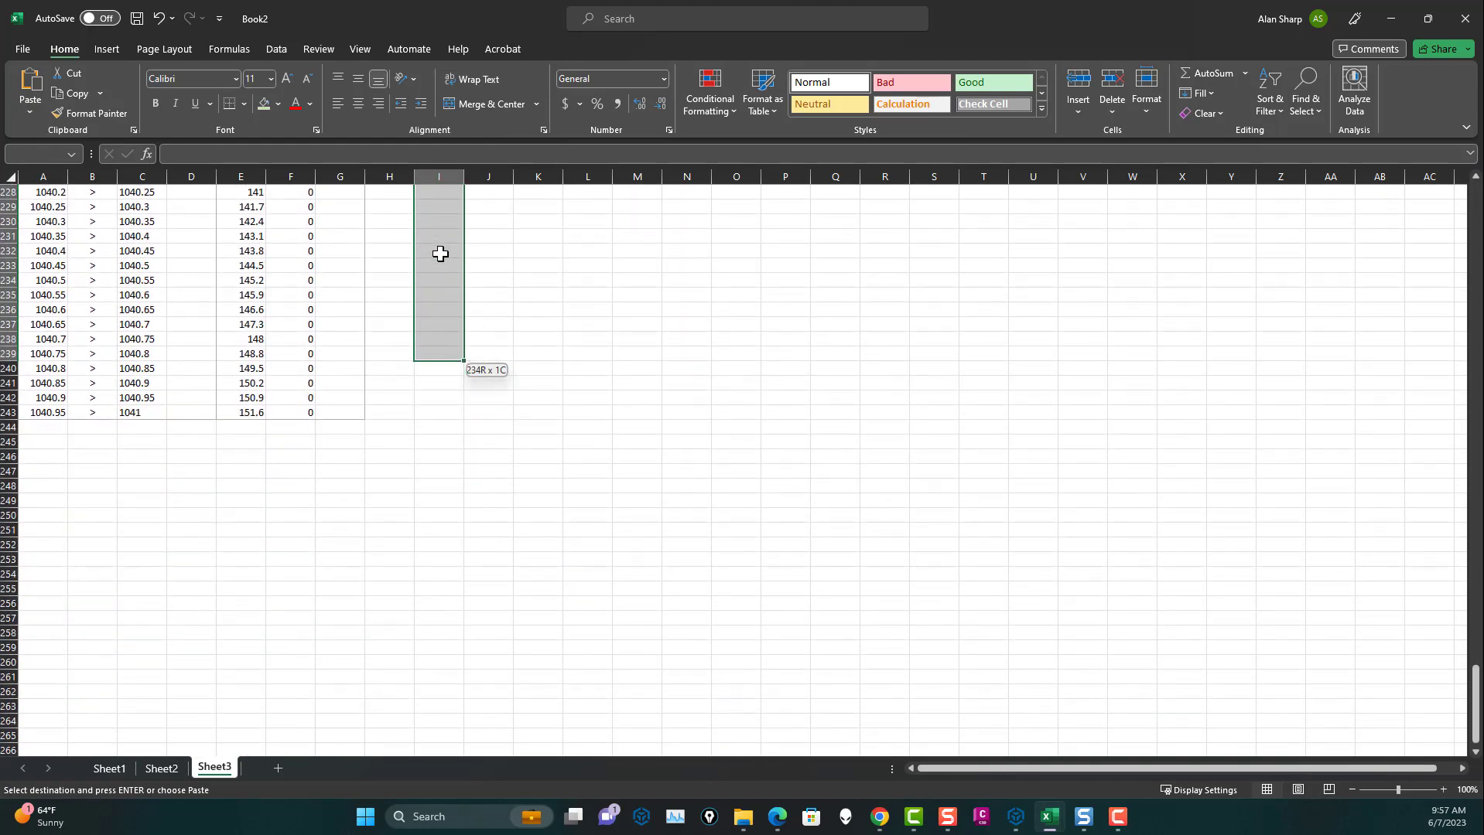
key("shift+Down")
key("shift+Down")
key("shift+Down")
key("shift+Down")
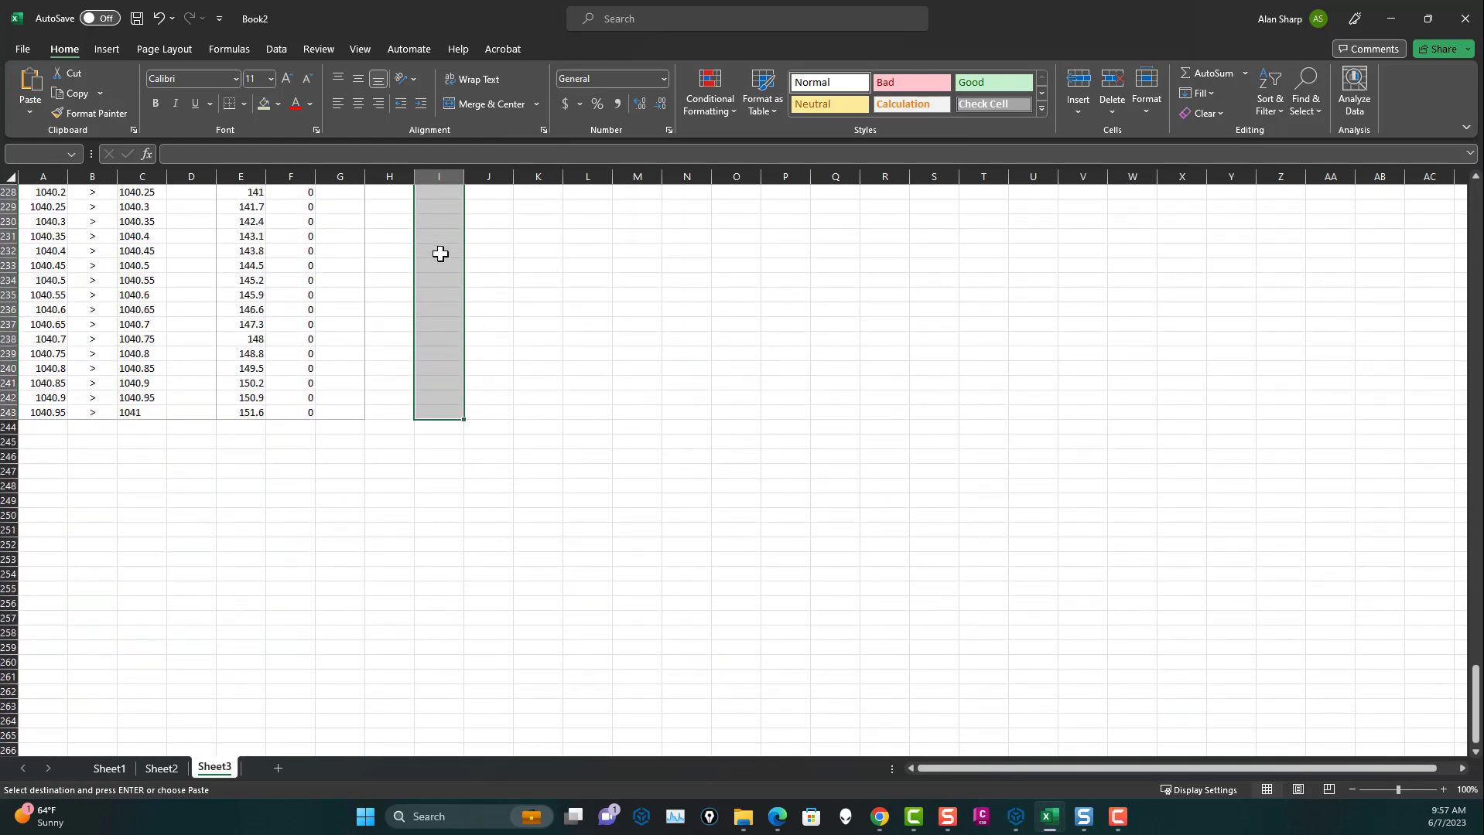
key("Return")
- Enter 20% in L1 and calculate that share of the total cumulative volume in M1 with =I243*0.2
left_click(567, 293)
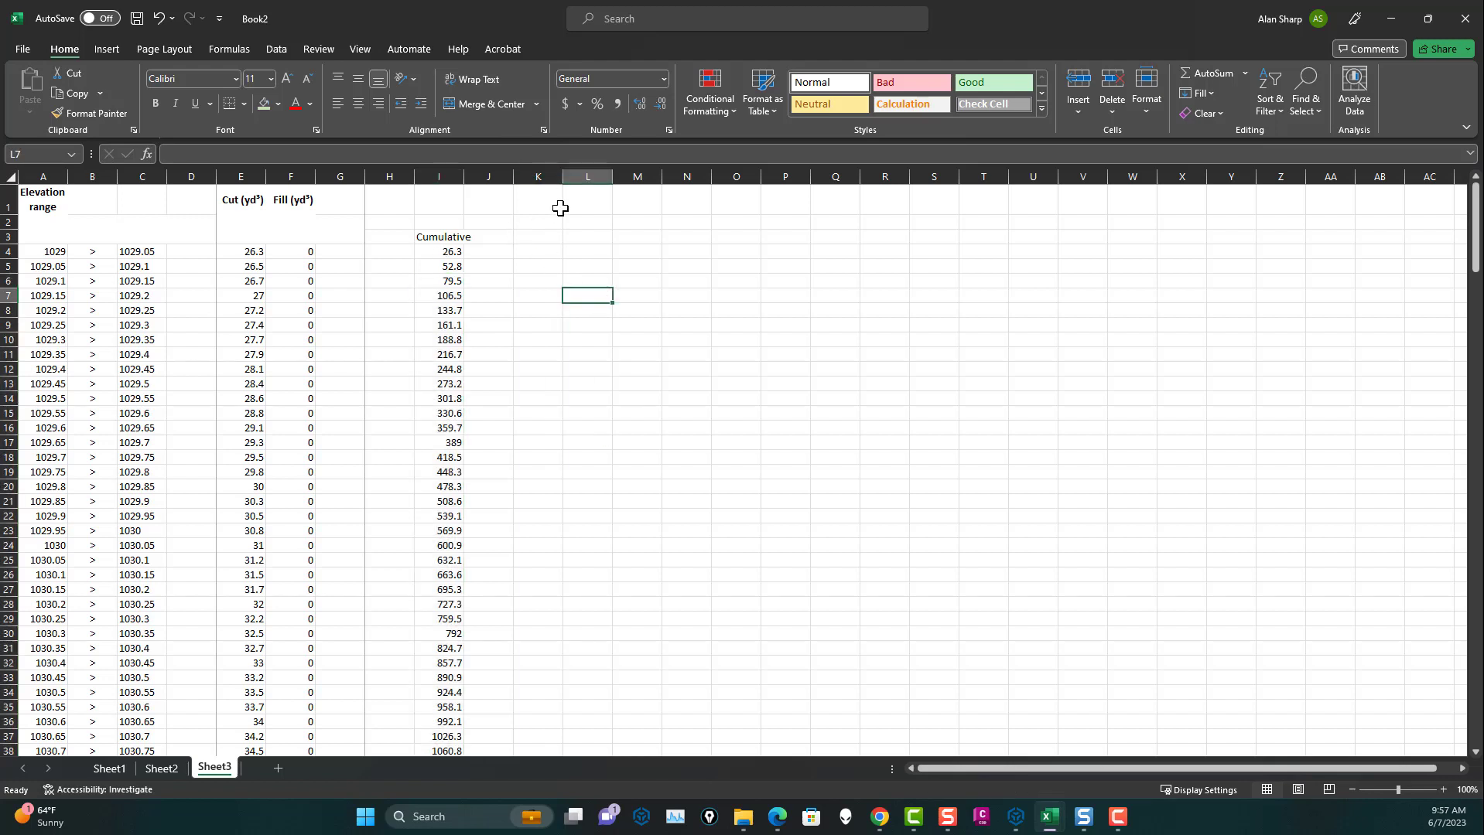
left_click(592, 203)
type("20")
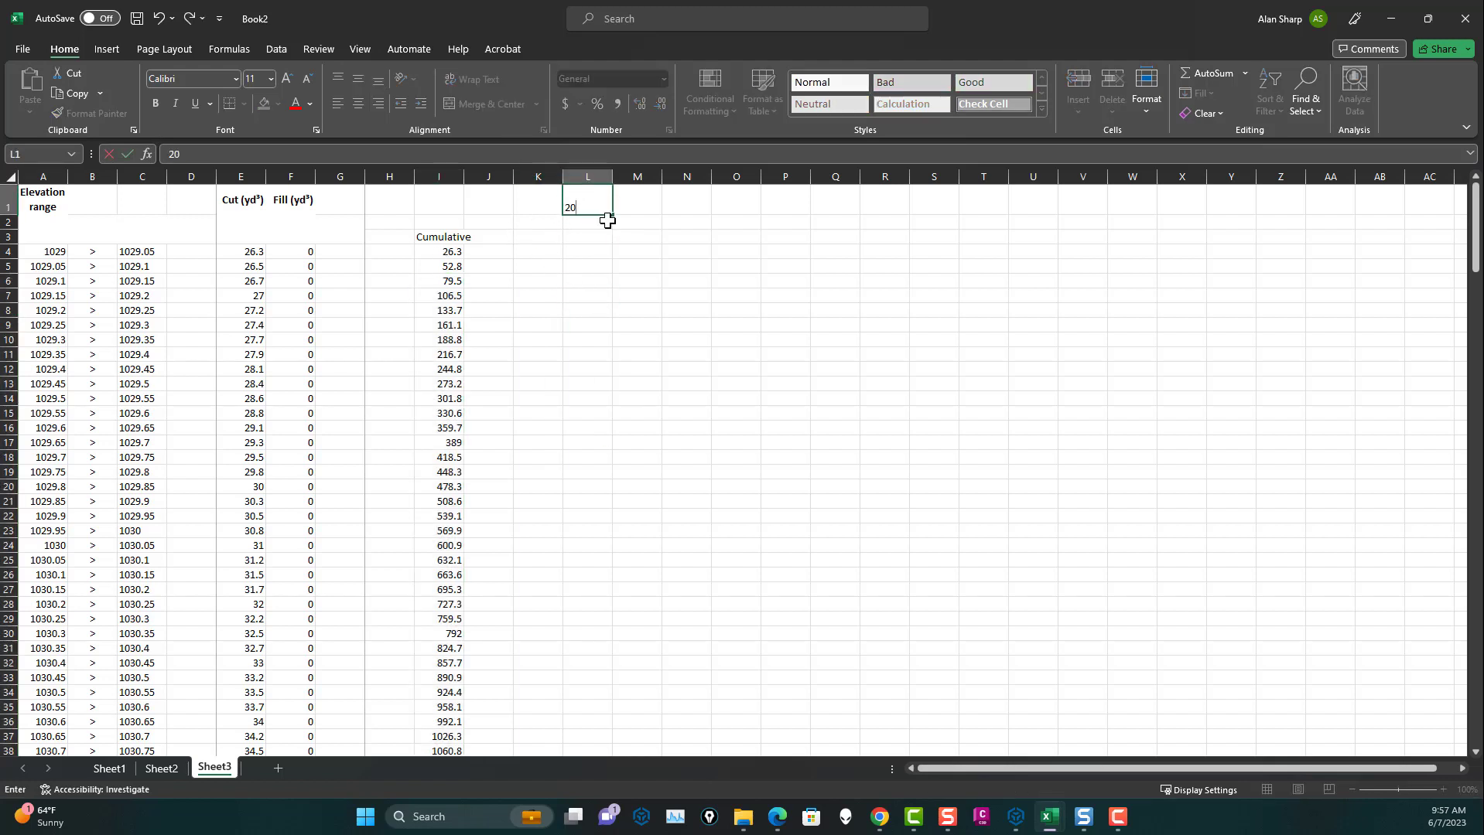
type("%")
key("Tab")
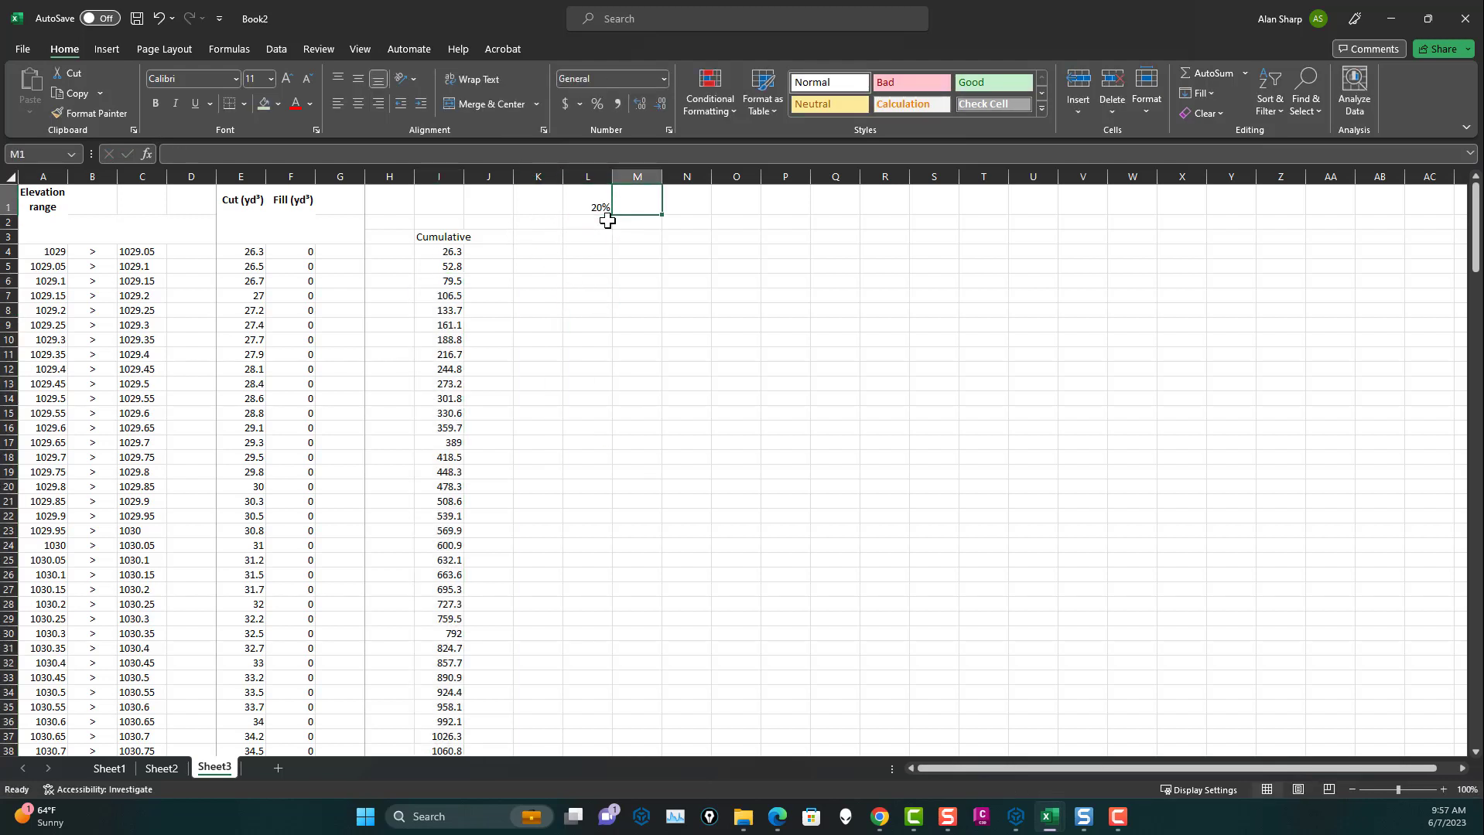
type("=")
scroll(579, 325, "down", 20)
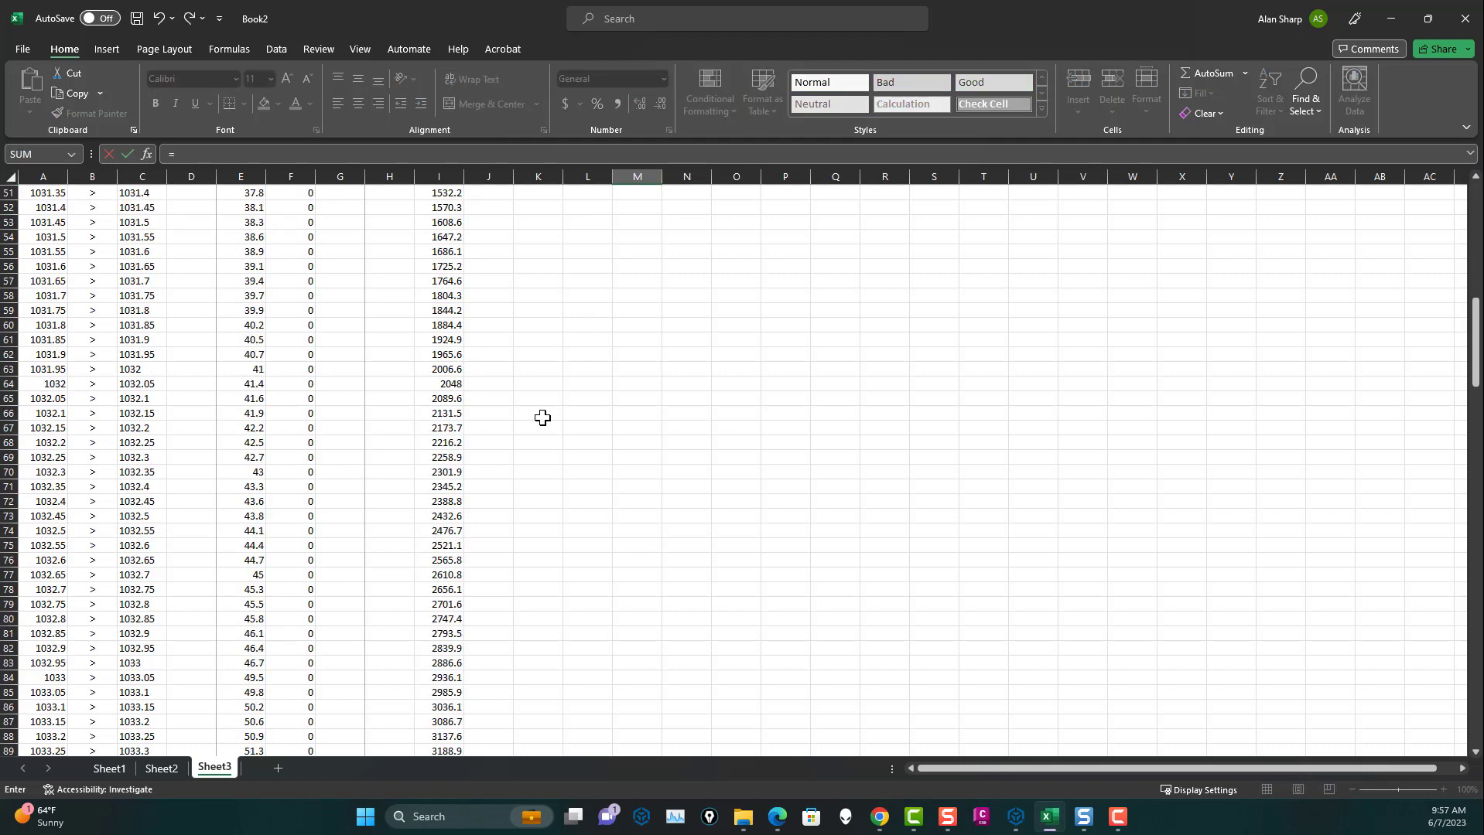
scroll(495, 624, "down", 20)
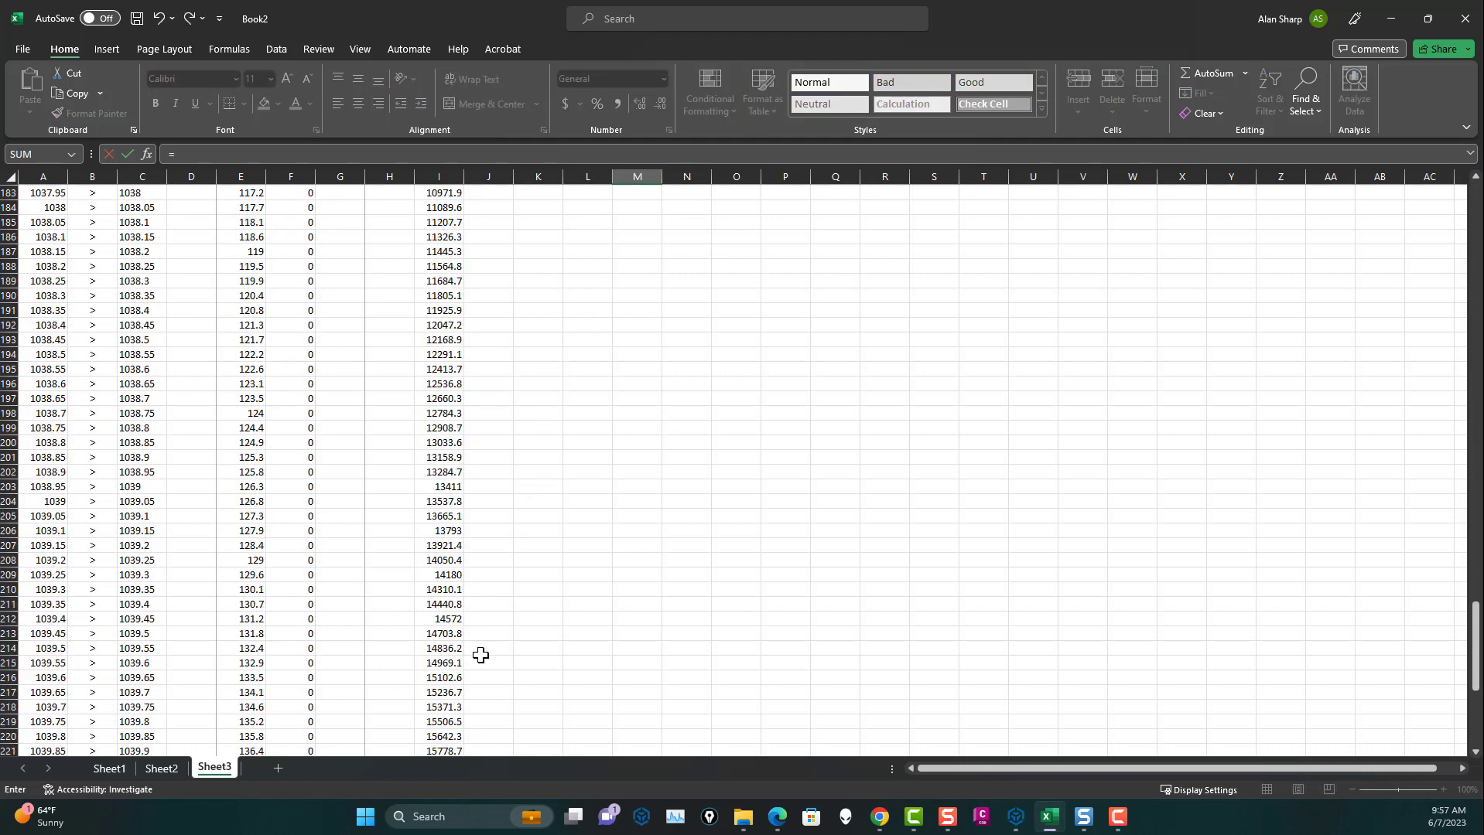
left_click(441, 591)
type("*")
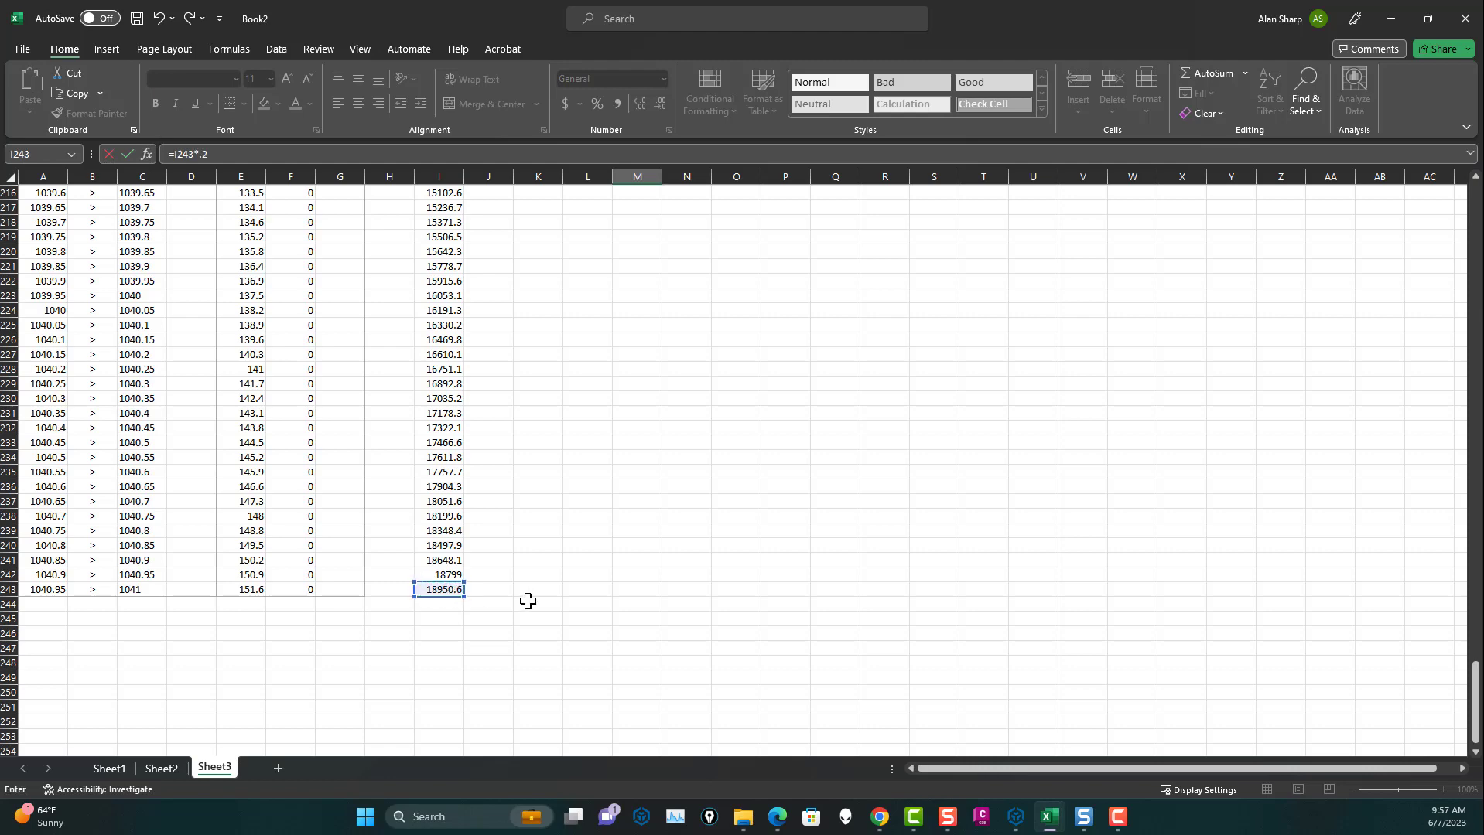
key("Return")
scroll(615, 367, "up", 1)
left_click(643, 207)
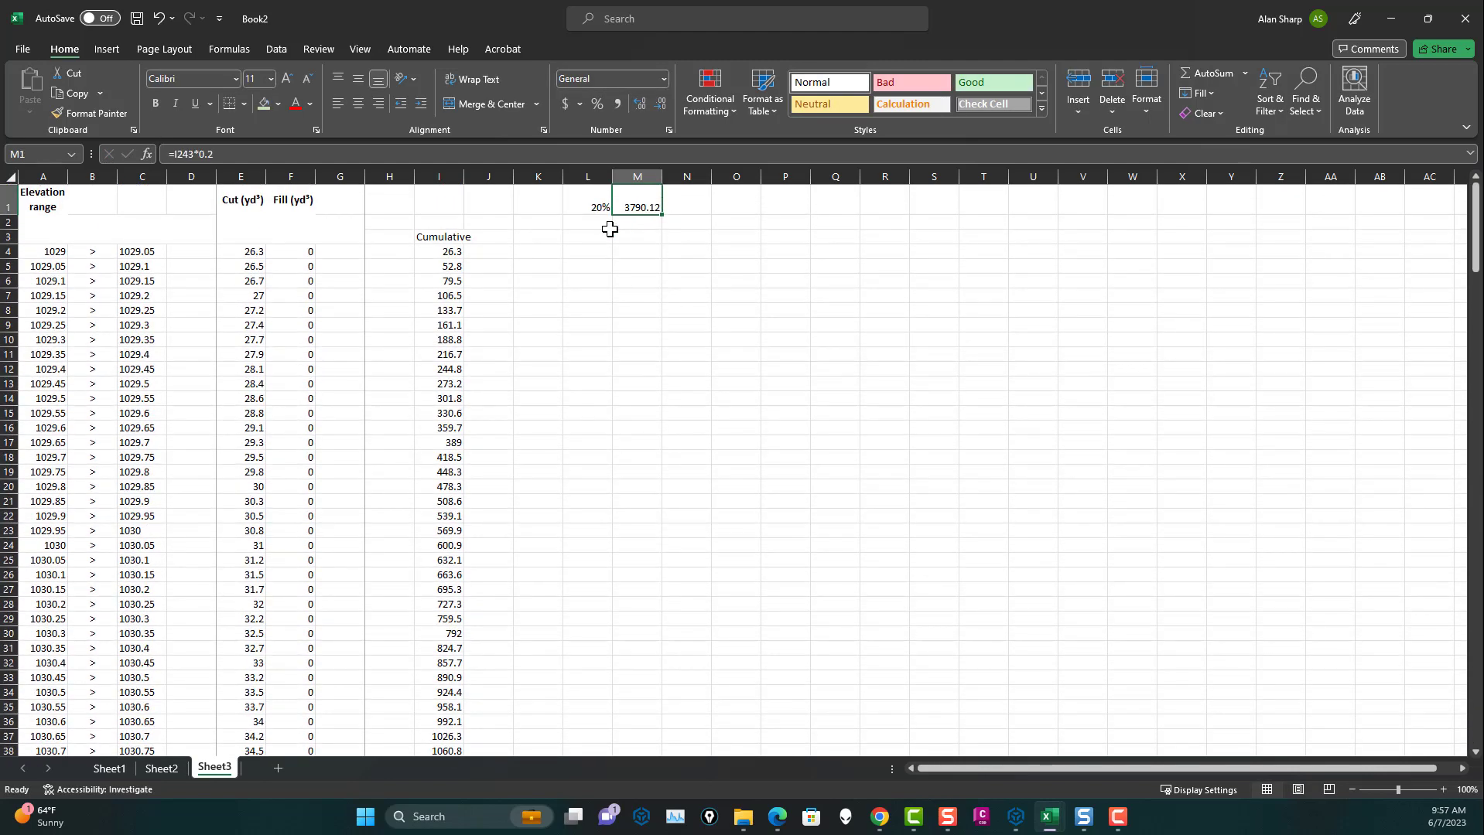
- Enter 80% in L2 and calculate that share of the total cumulative volume in M2 with =I243*.8
left_click(604, 224)
type("80")
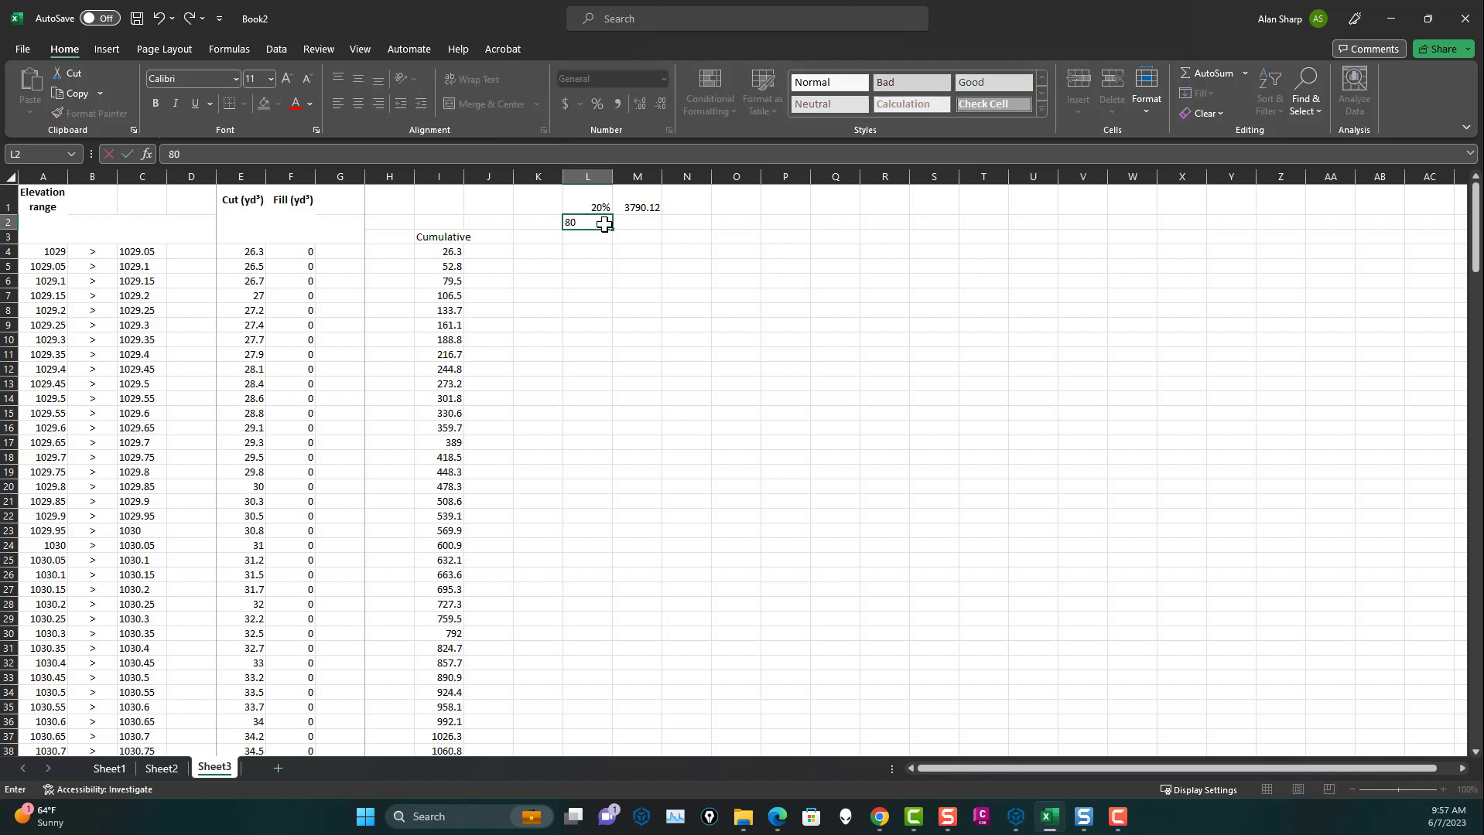
key("Right")
key("Up")
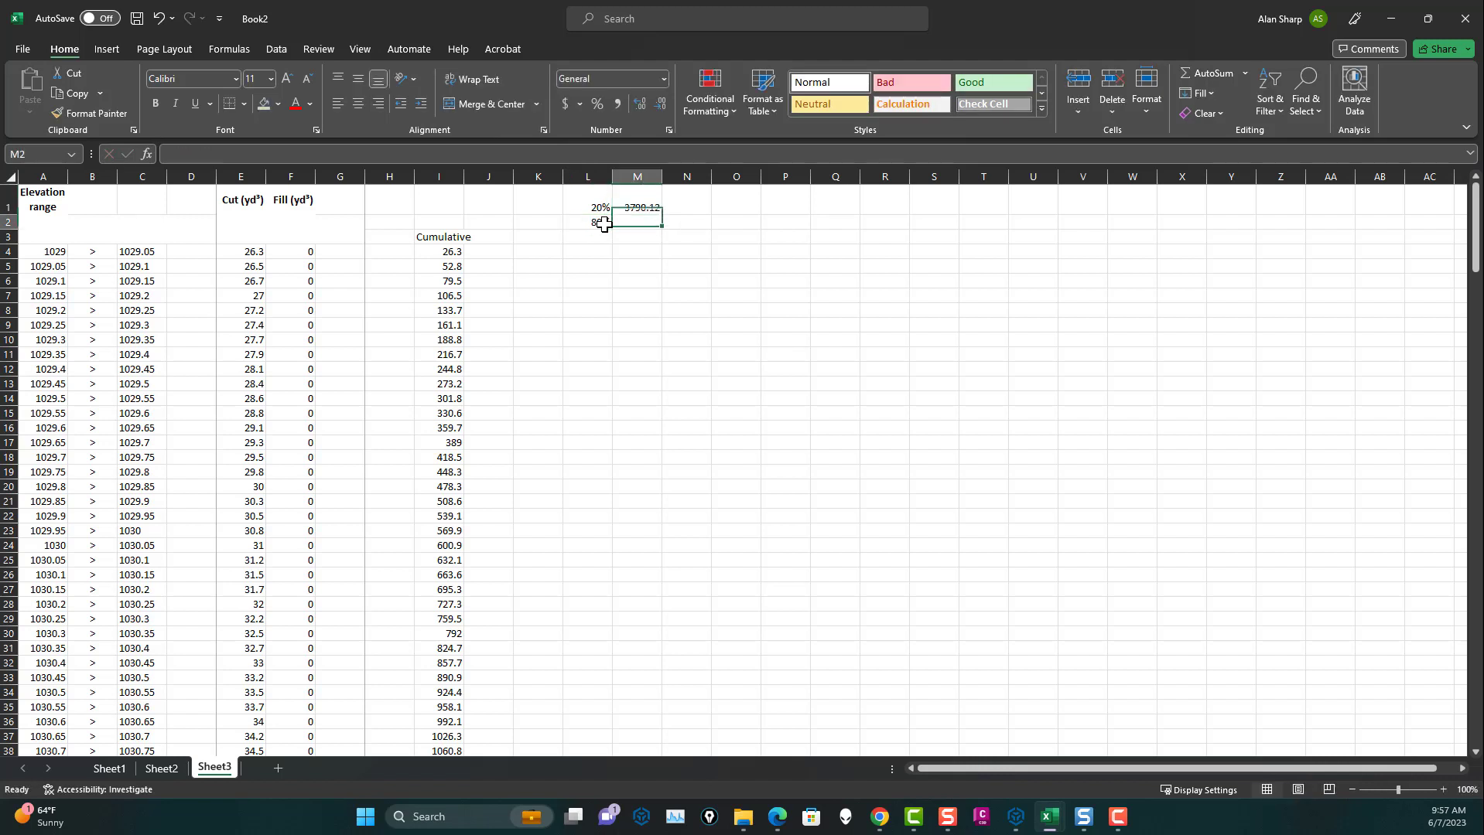
key("Down")
type("=")
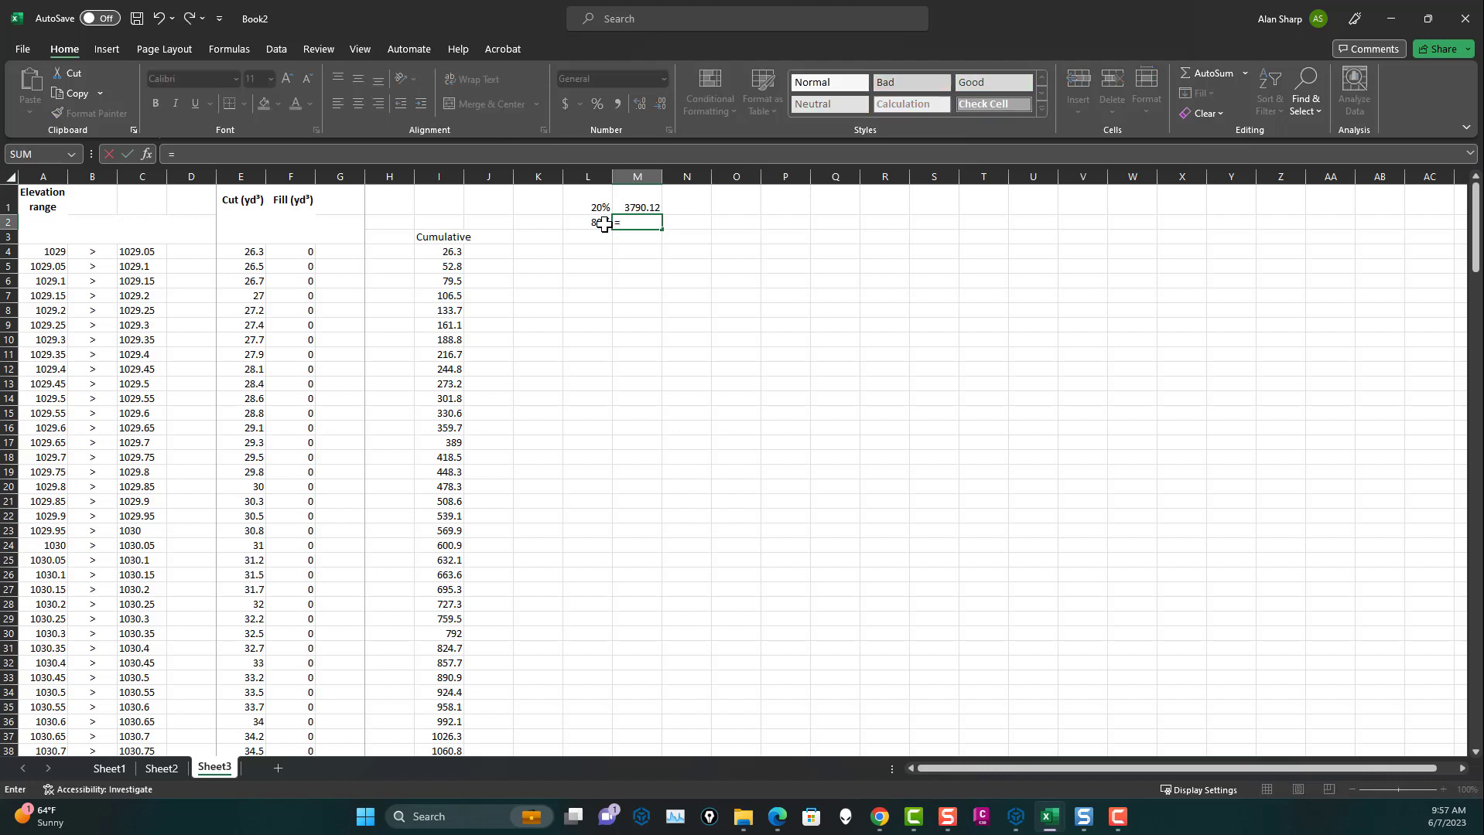
type("I243*.8")
key("Return")
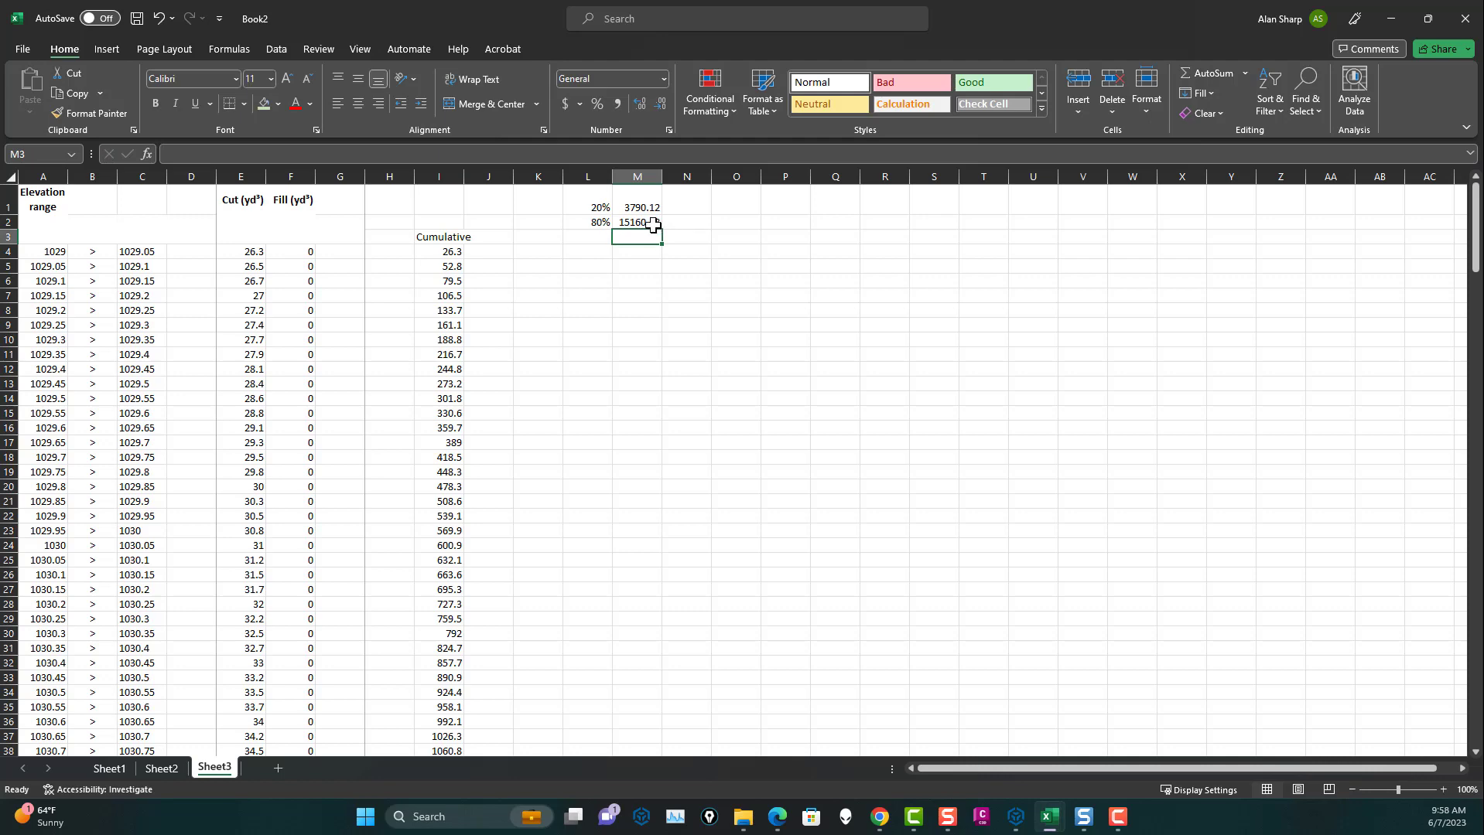
- Find the cumulative volume in column I closest to the 20% share and shade its cell, I100, green
left_click(636, 222)
left_click(636, 207)
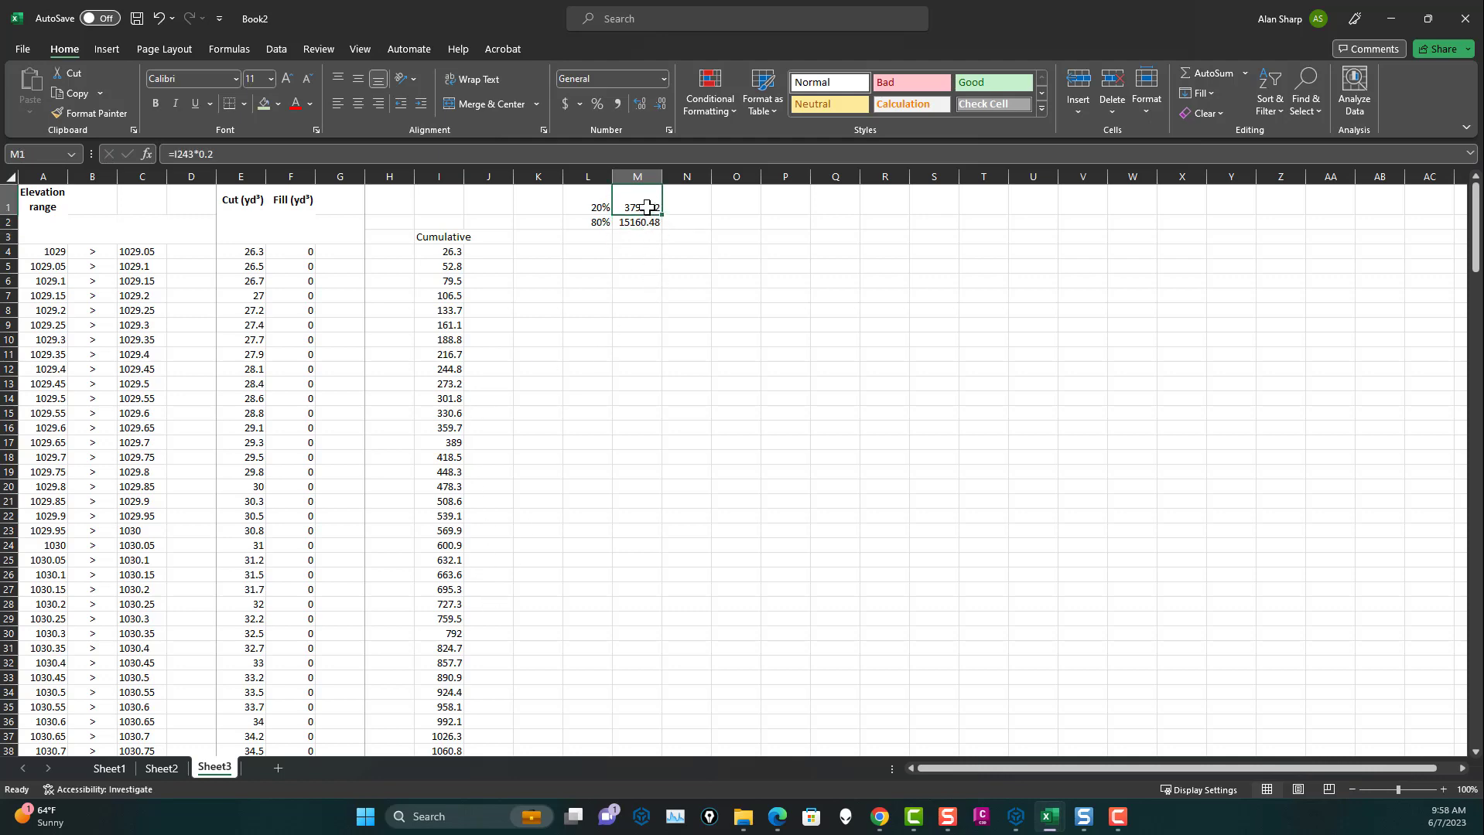
scroll(547, 496, "down", 20)
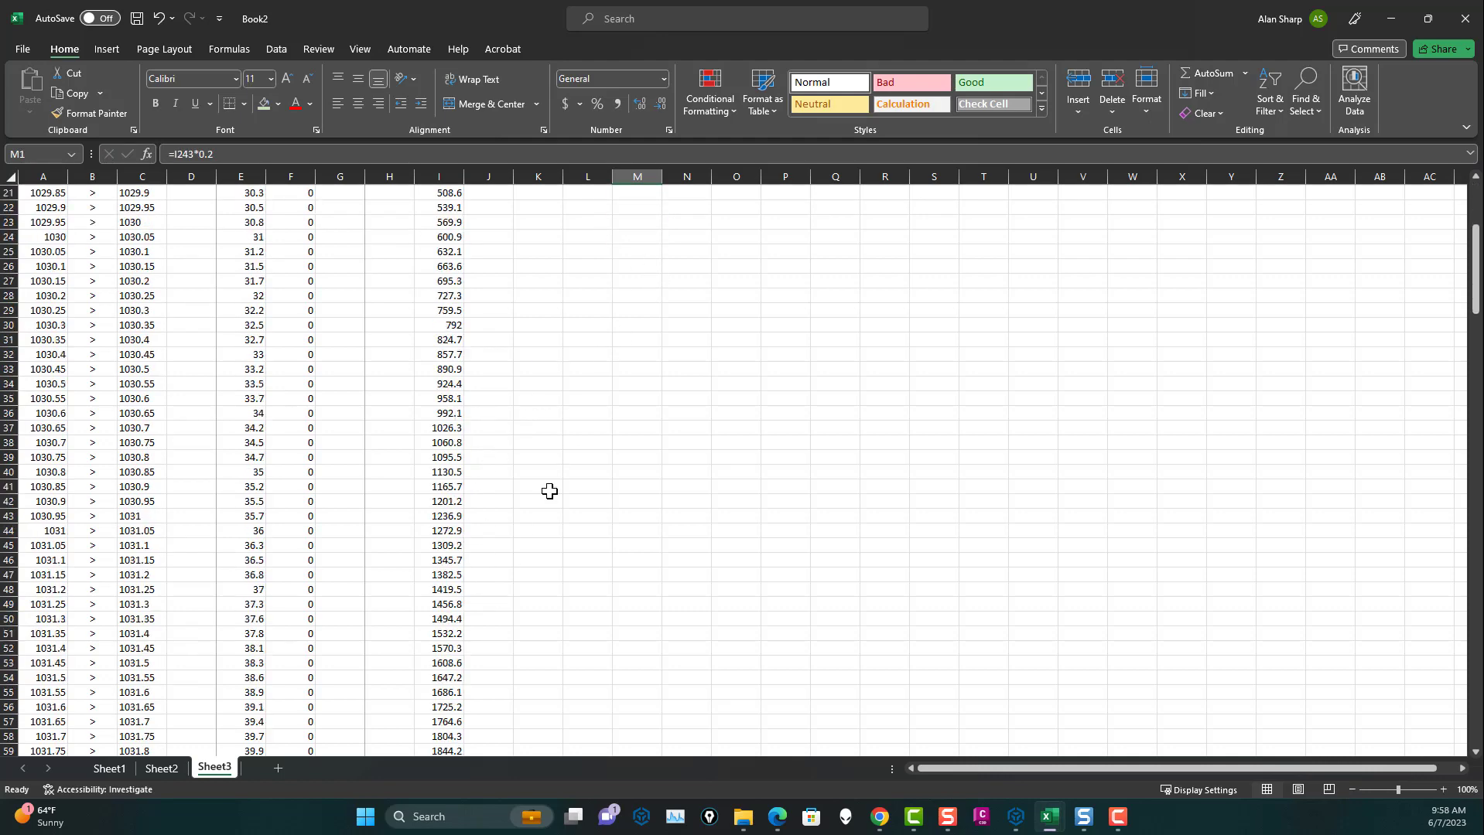
scroll(527, 536, "down", 2)
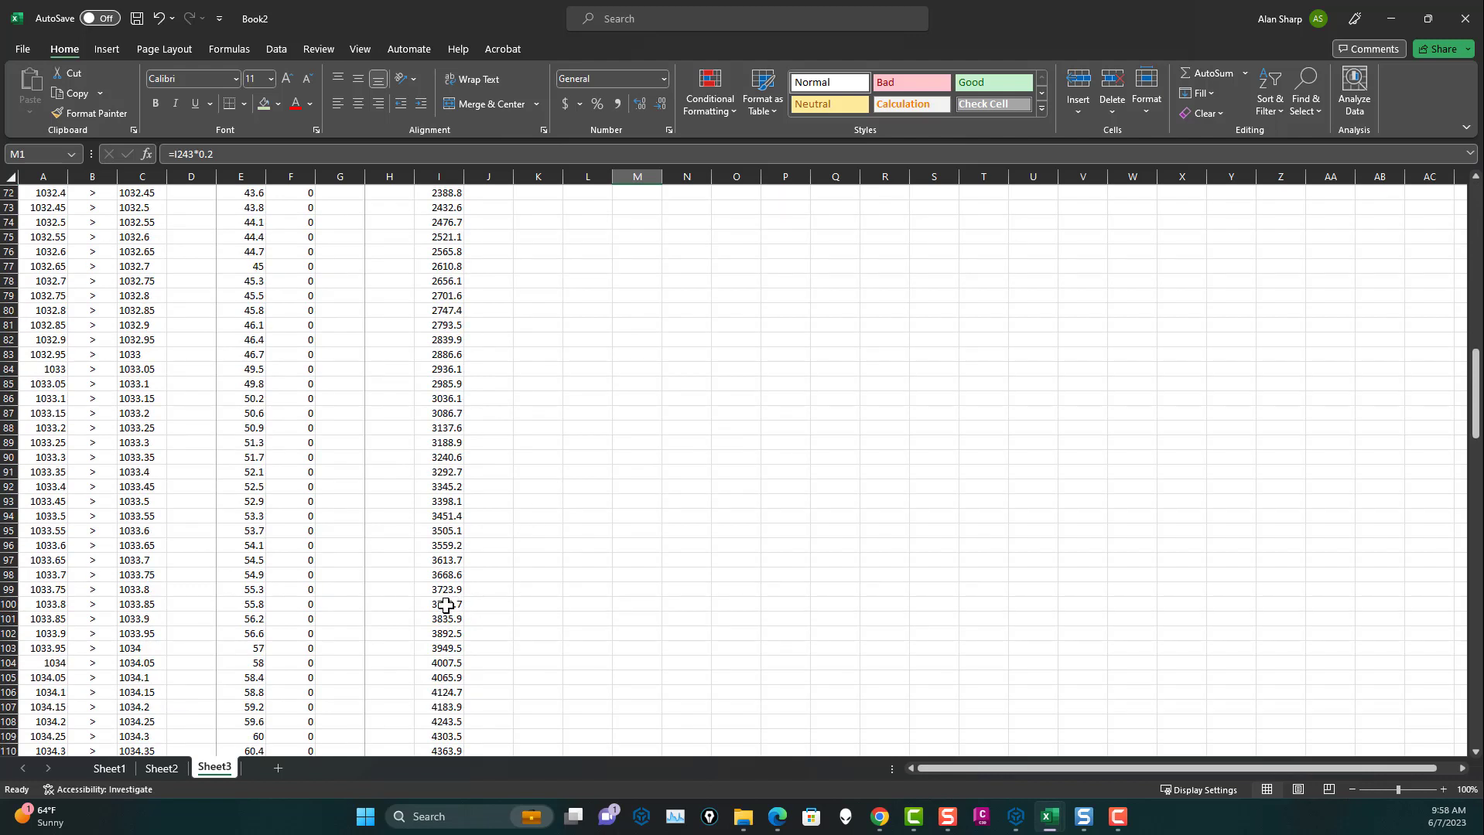
left_click(446, 606)
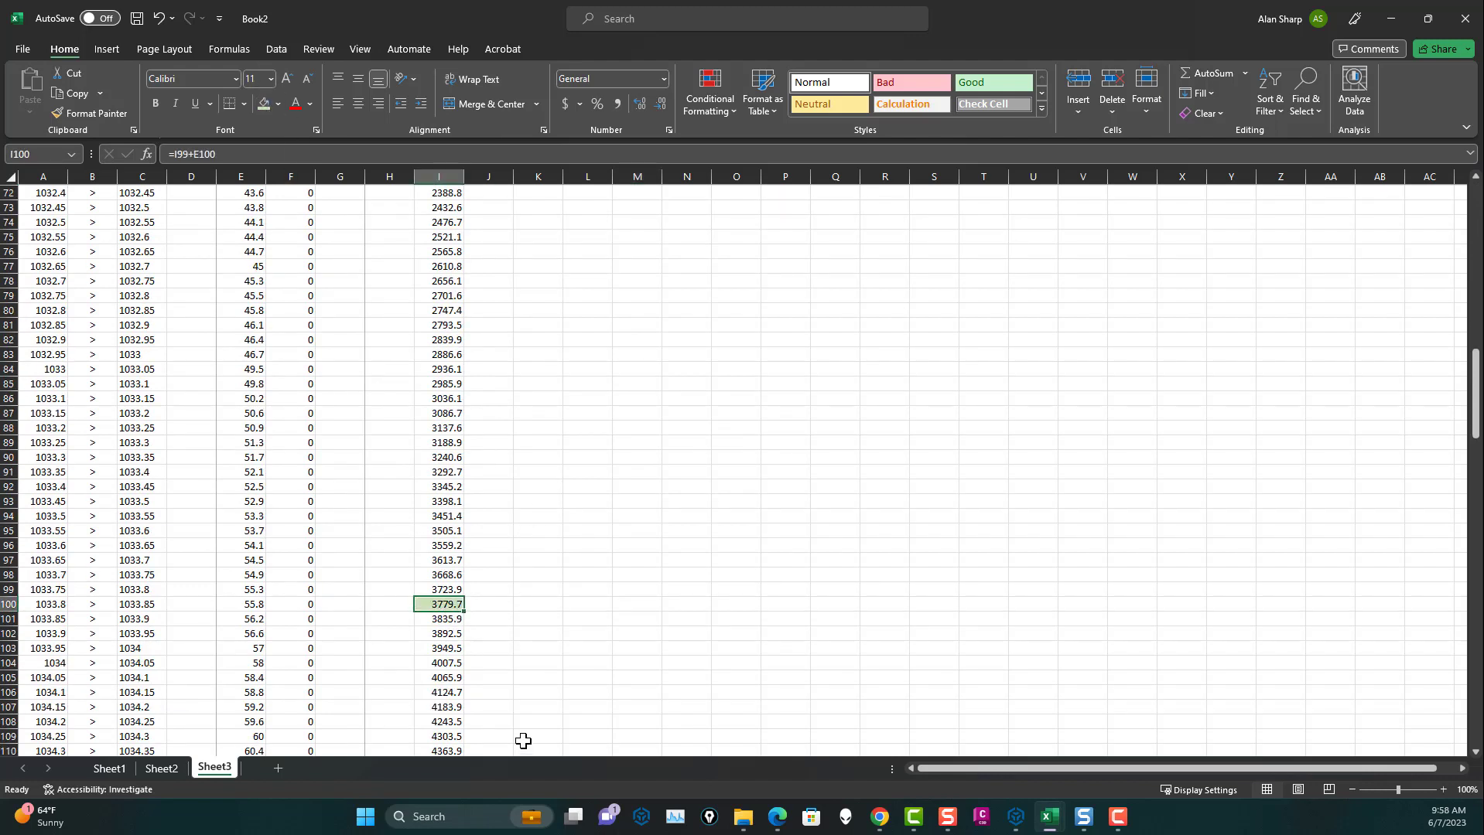
- Find the cumulative volume in column I closest to the 80% share and shade its cell, I216, green
scroll(480, 613, "down", 2)
scroll(636, 248, "up", 20)
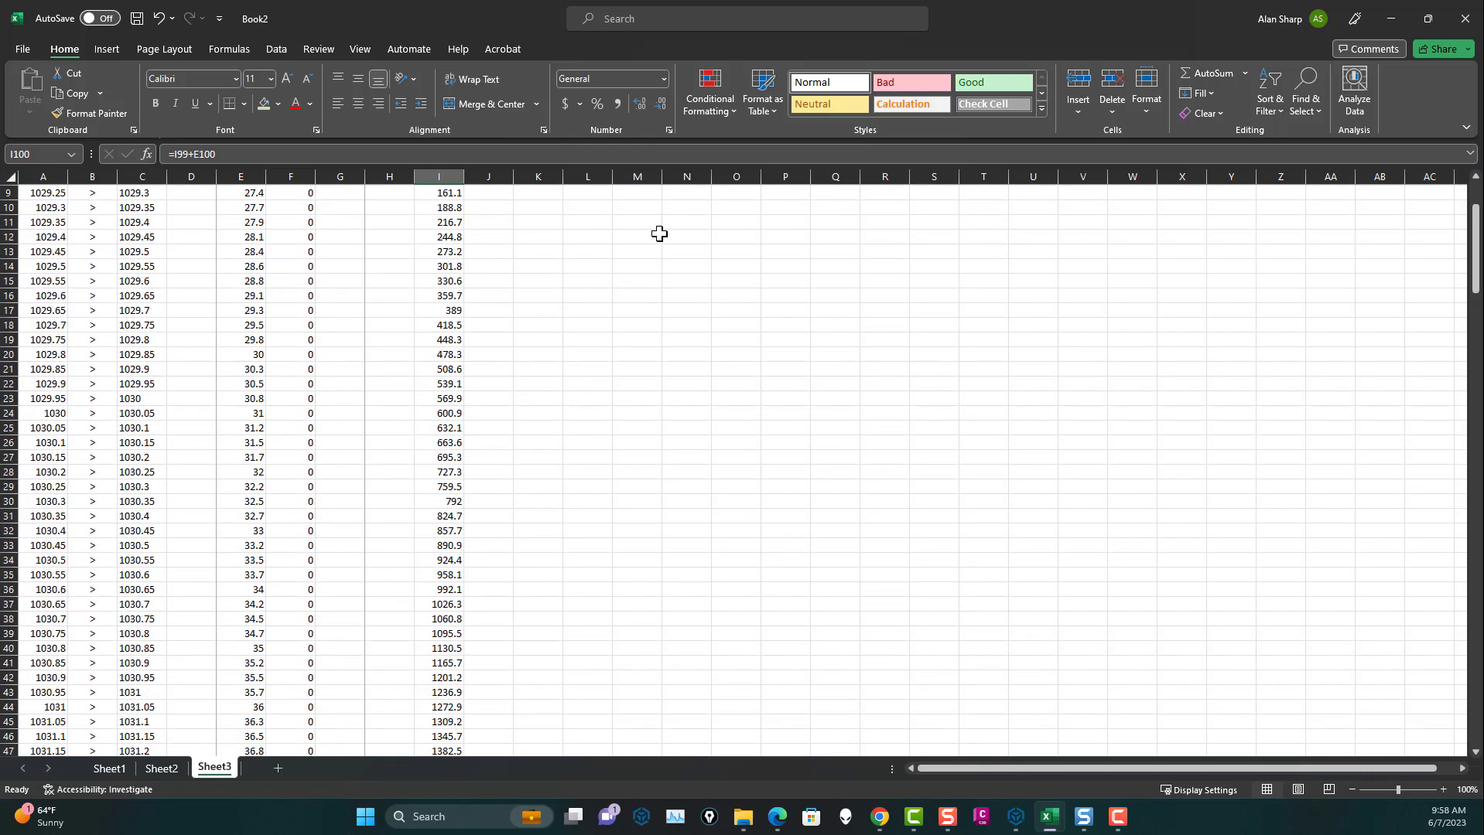
scroll(659, 234, "up", 3)
scroll(628, 357, "down", 20)
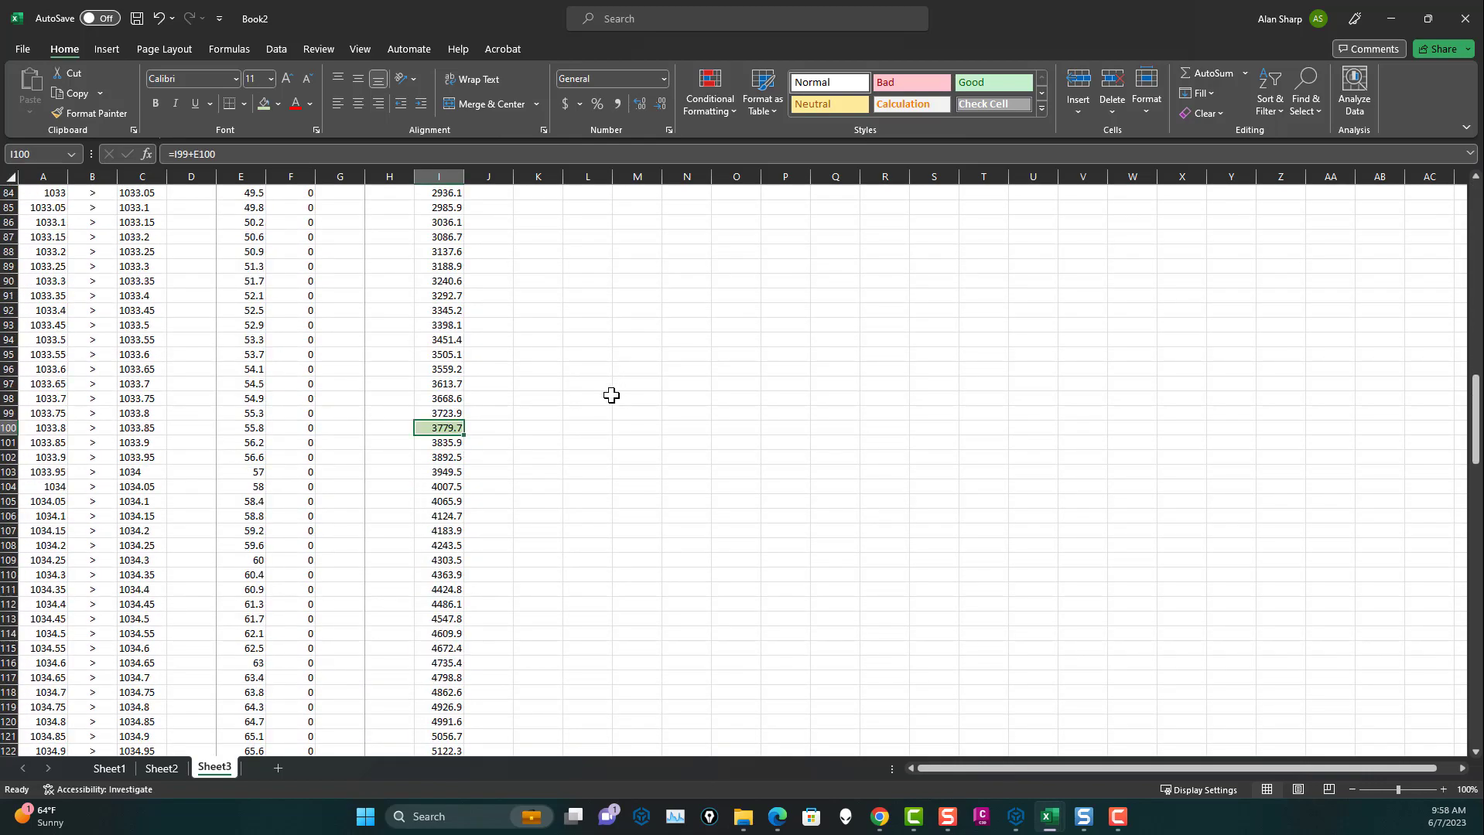
scroll(611, 395, "down", 20)
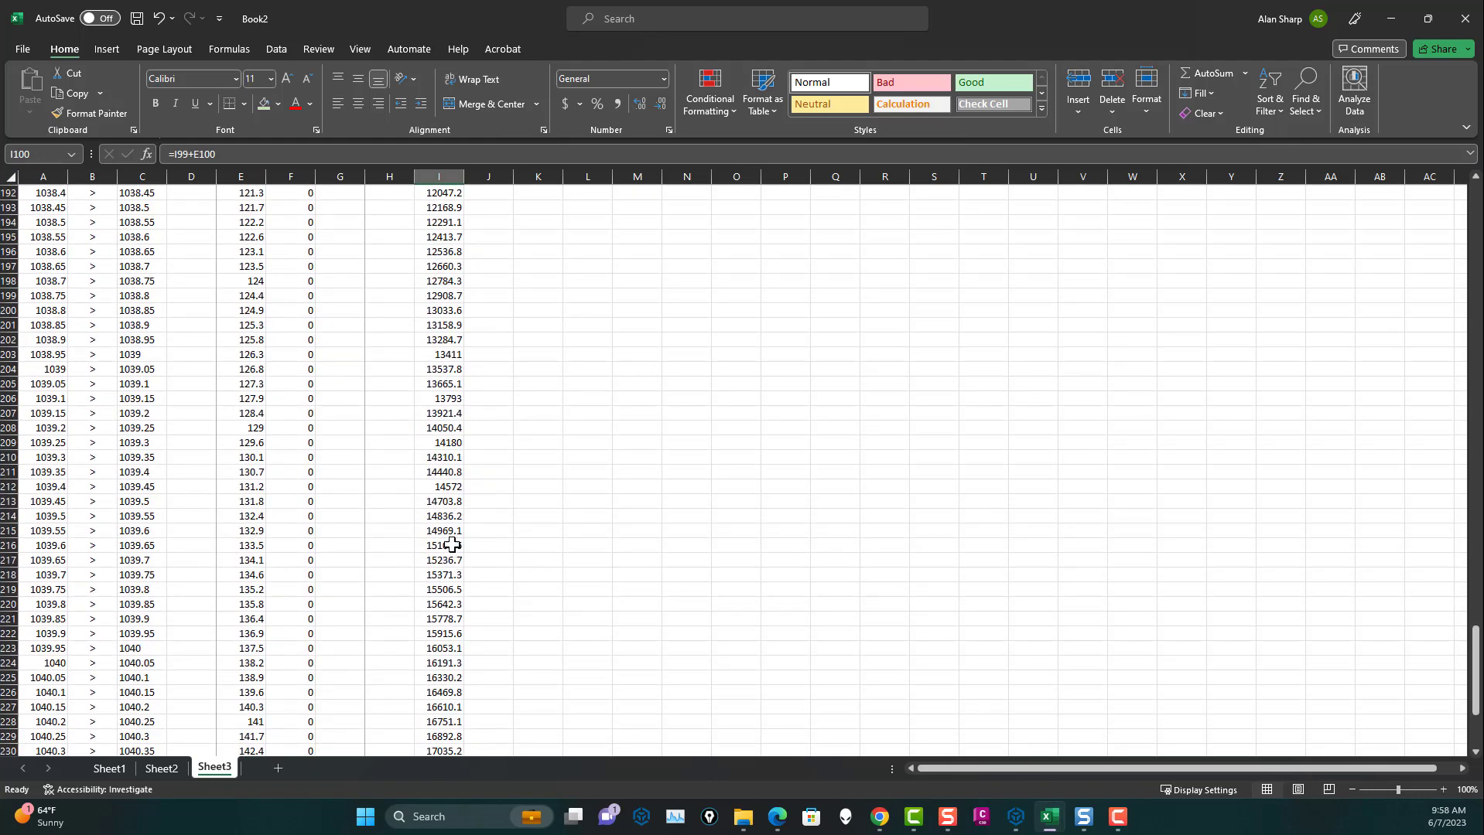
left_click(451, 546)
left_click(269, 105)
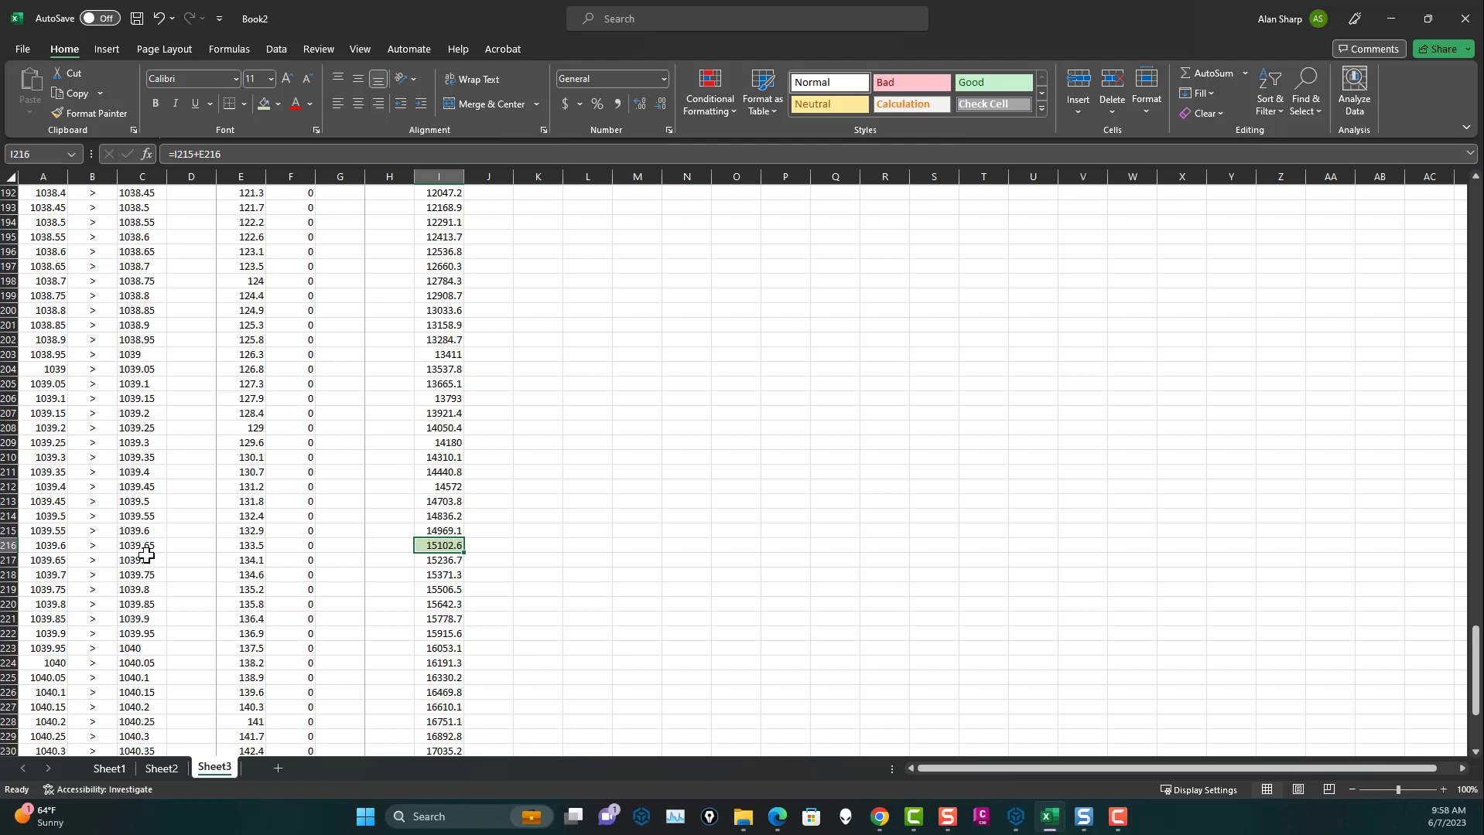
- Switch to Trimble Business Center and start the Contour at Elevation command
scroll(146, 554, "up", 20)
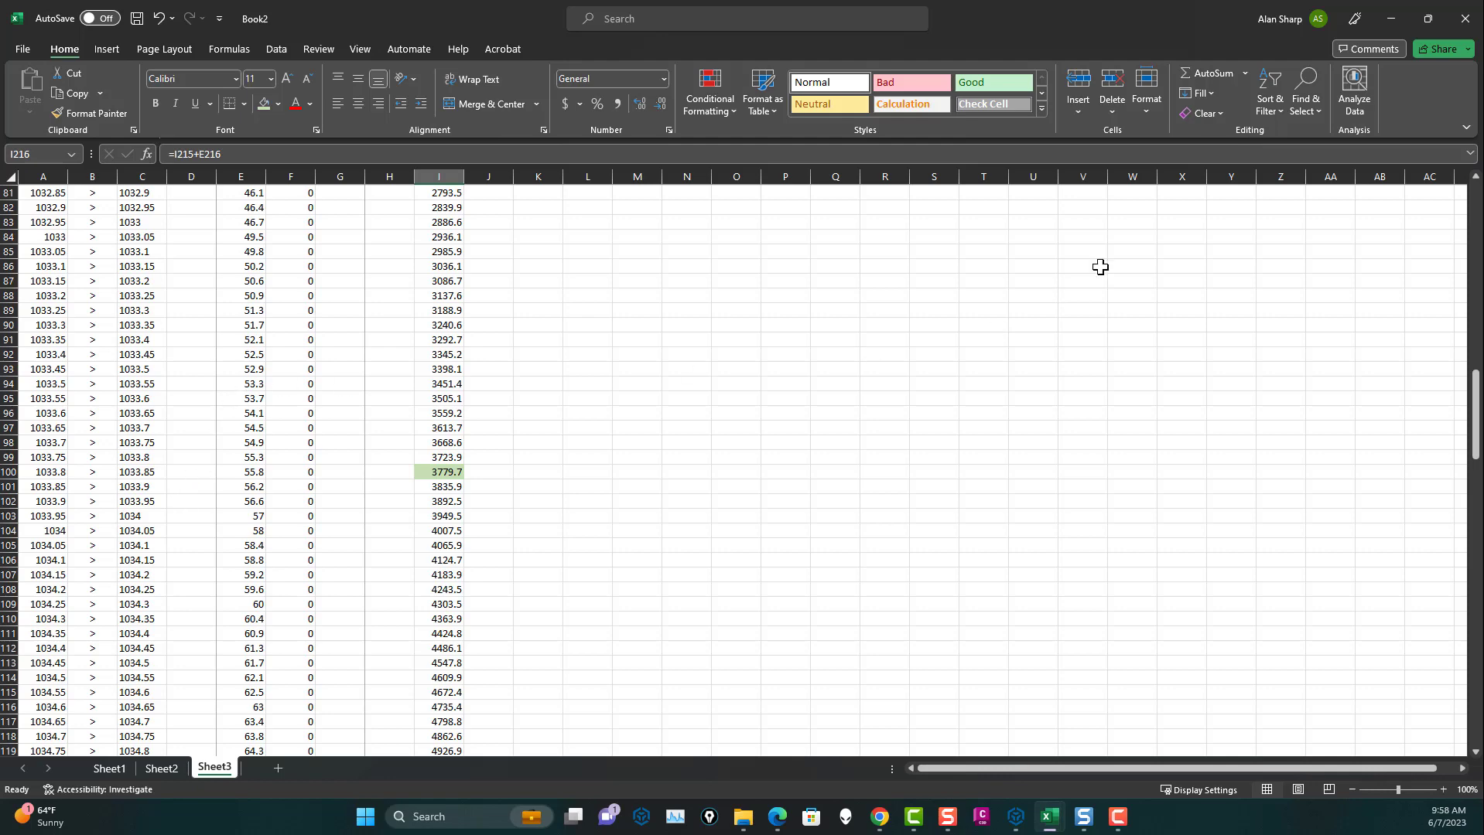
left_click(1392, 17)
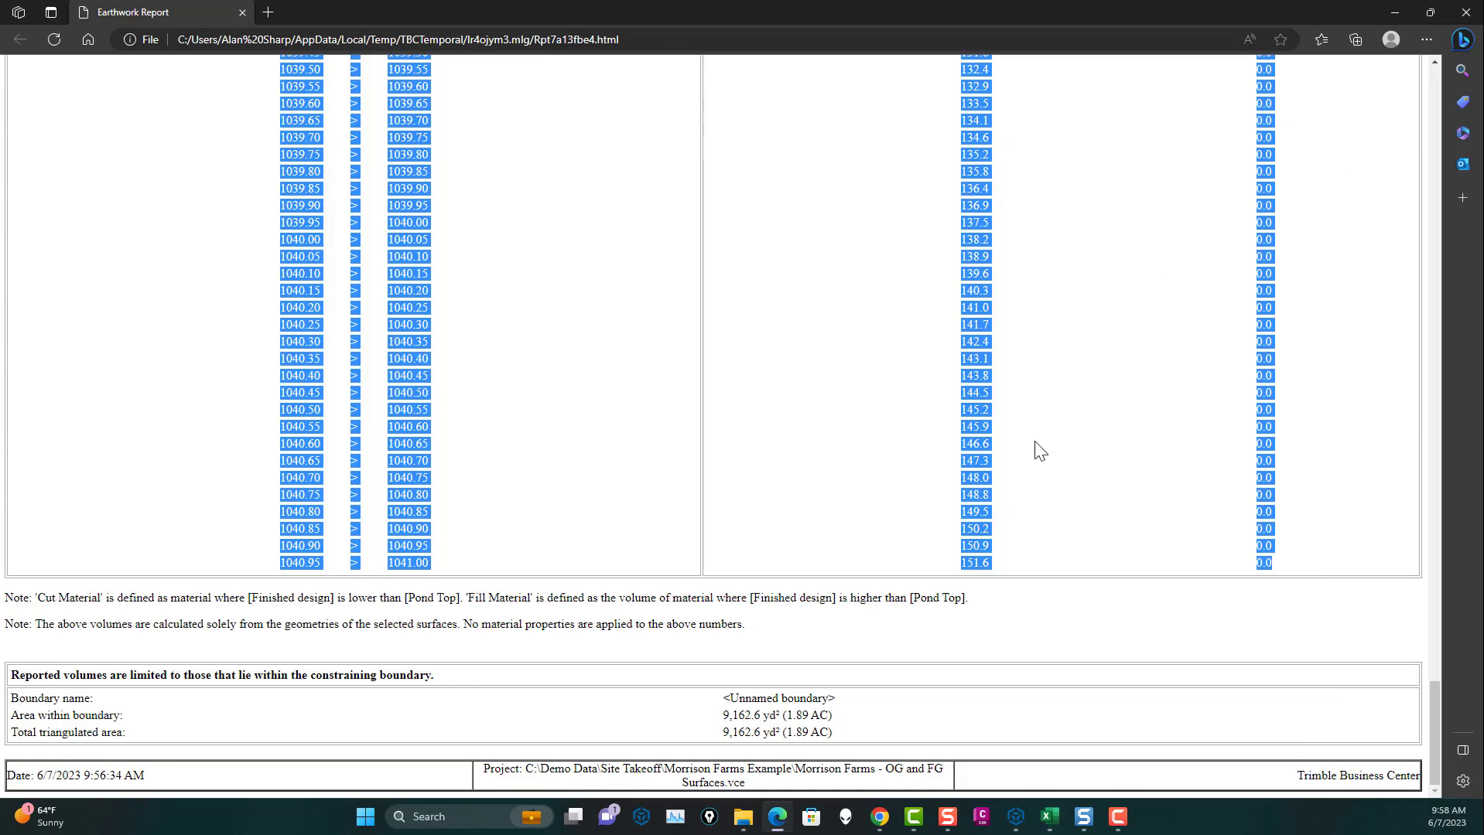
left_click(1397, 14)
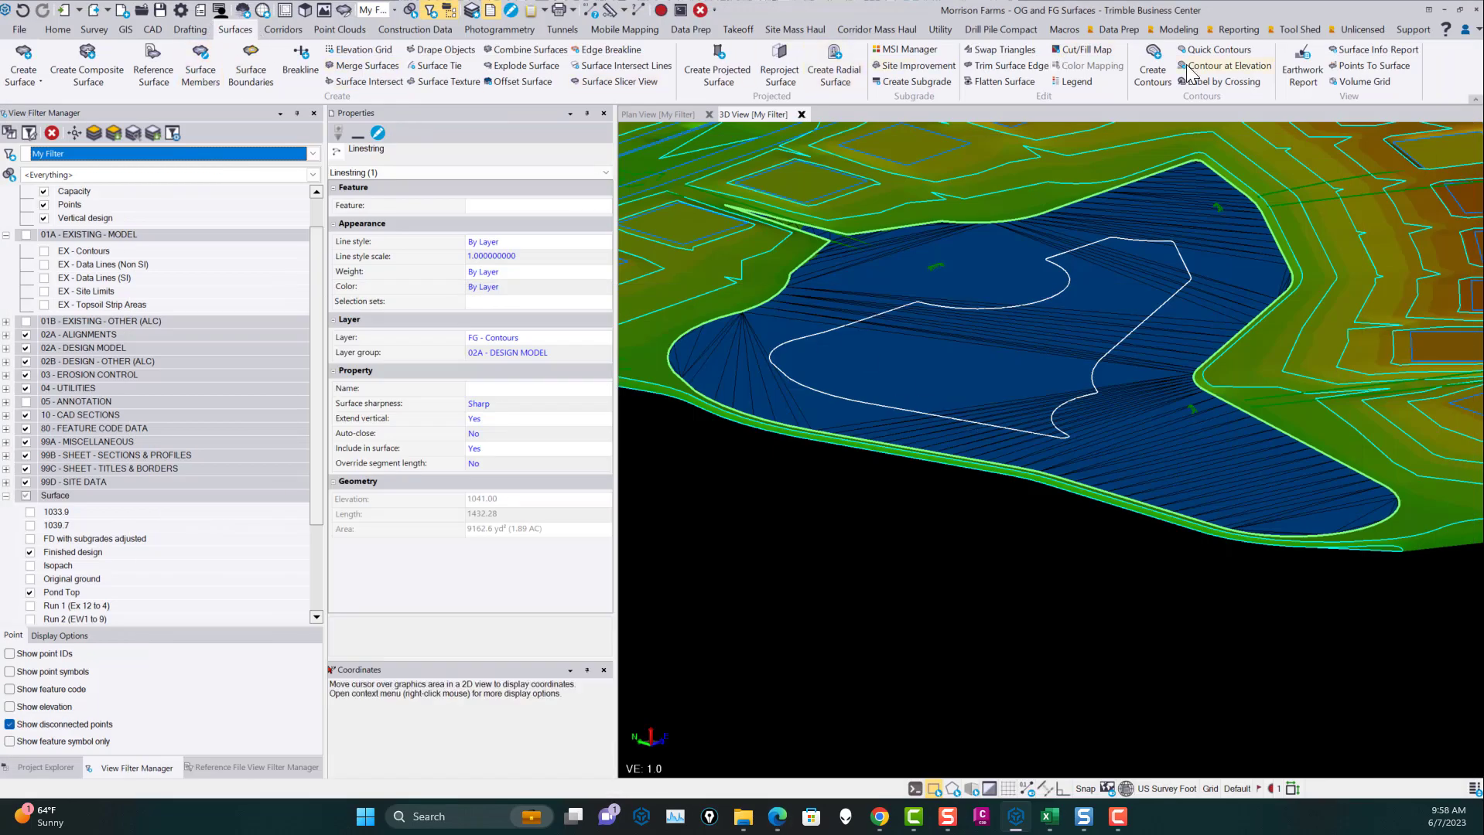
left_click(1237, 66)
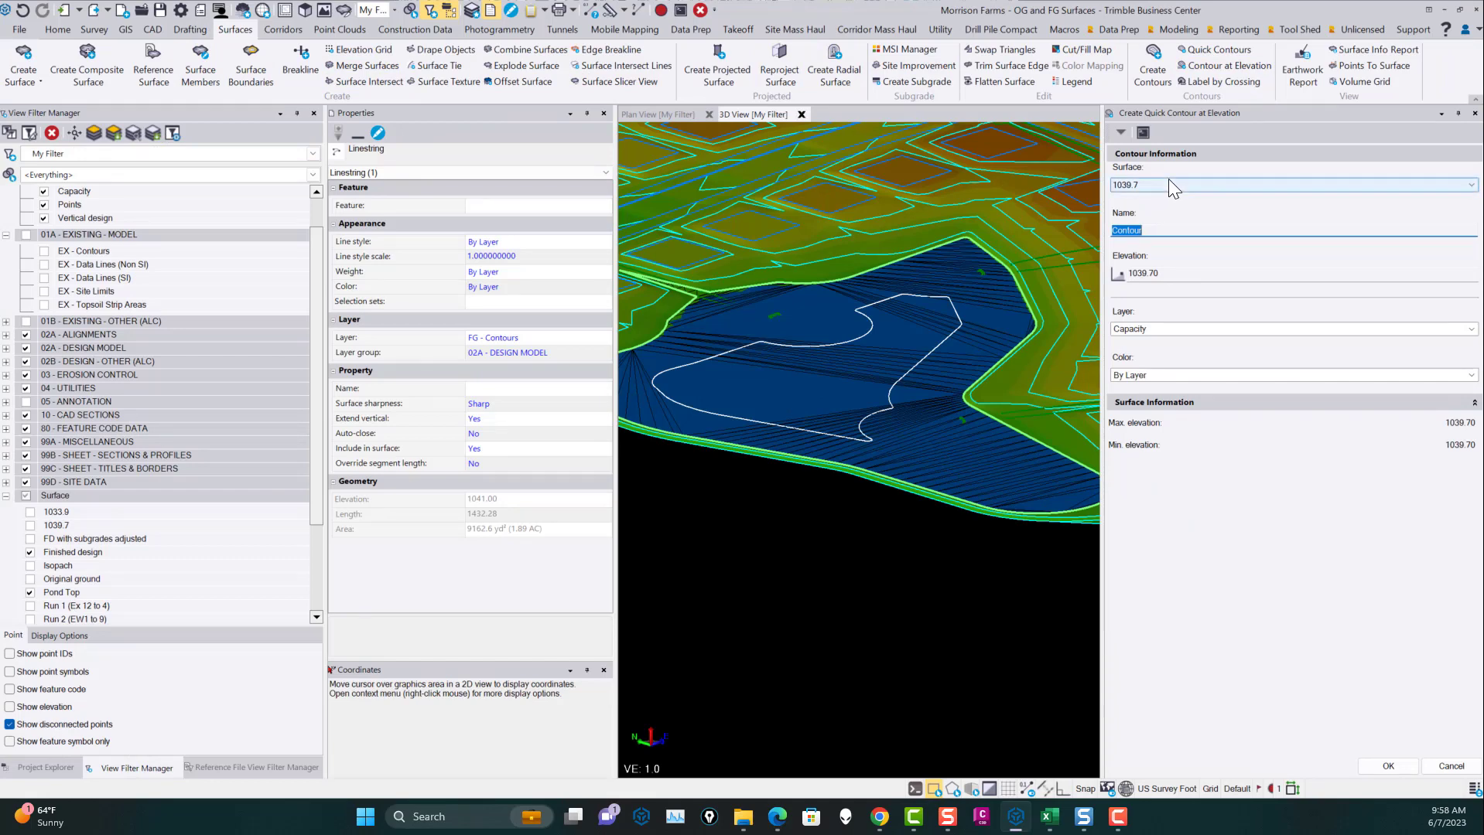
left_click(1168, 182)
left_click(1138, 184)
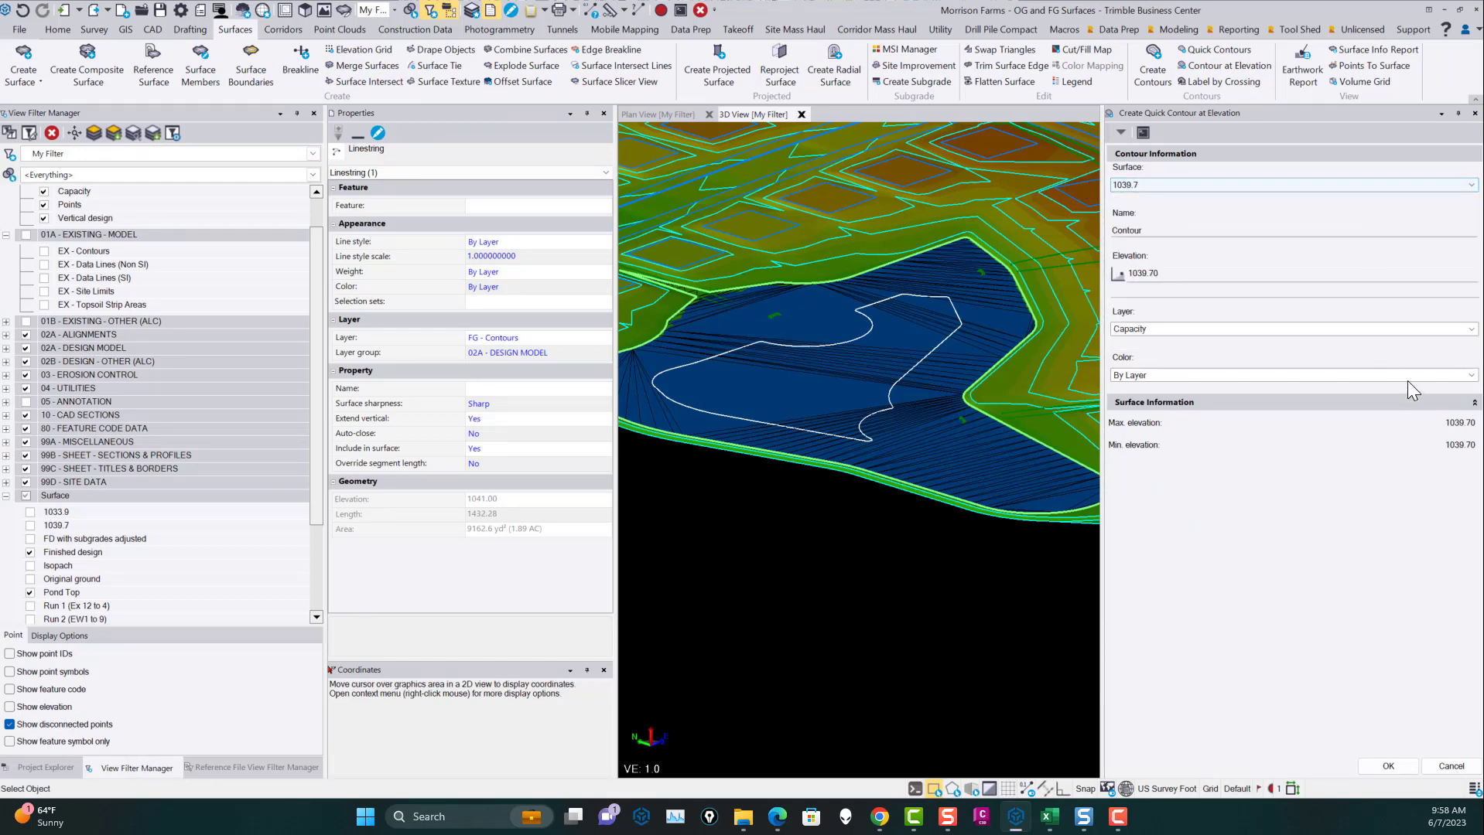
- Create a new layer for the contour and name it Stake percent lines
left_click(1470, 329)
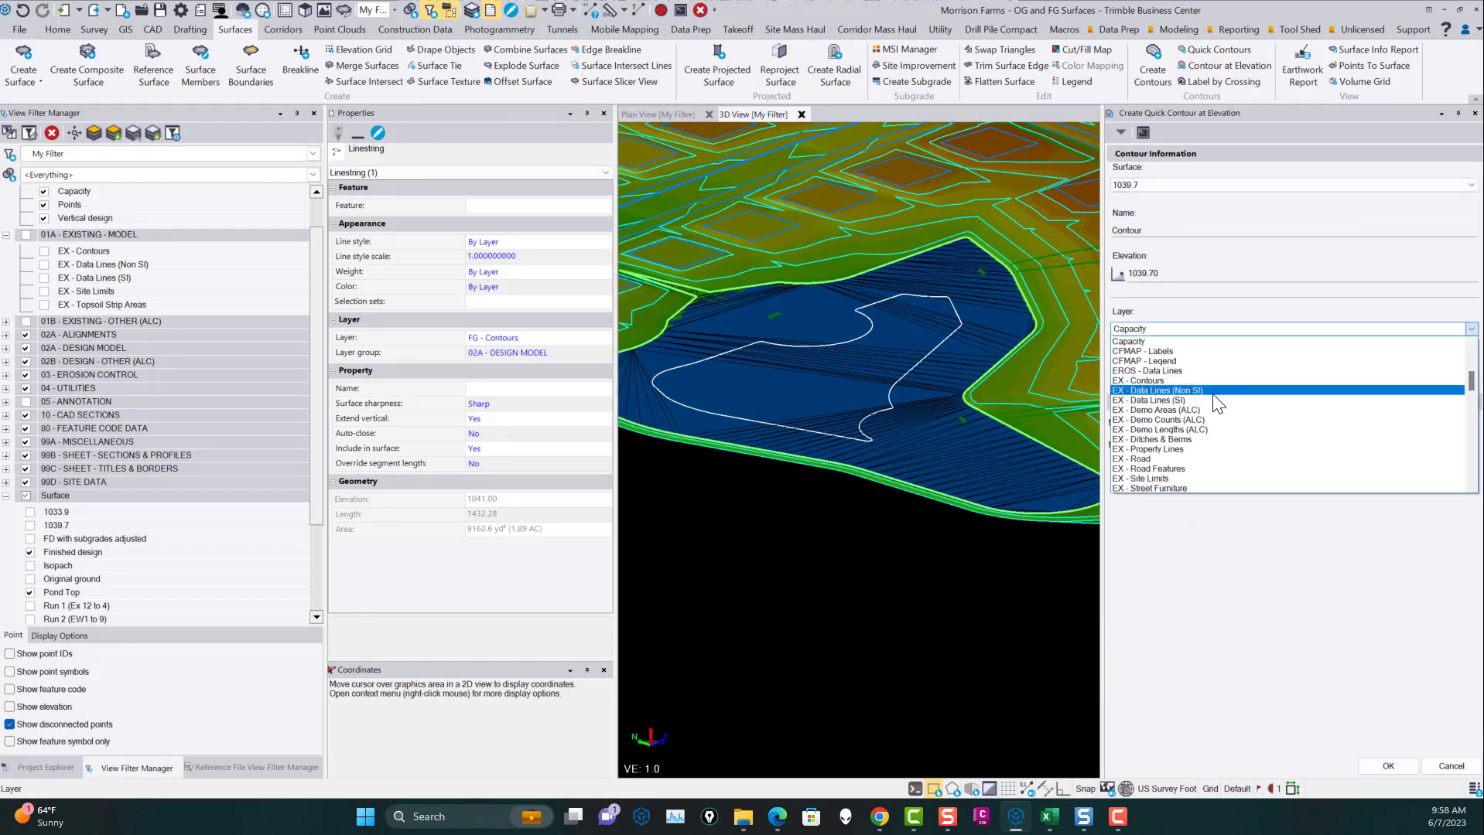
scroll(1175, 446, "down", 10)
scroll(1176, 446, "down", 5)
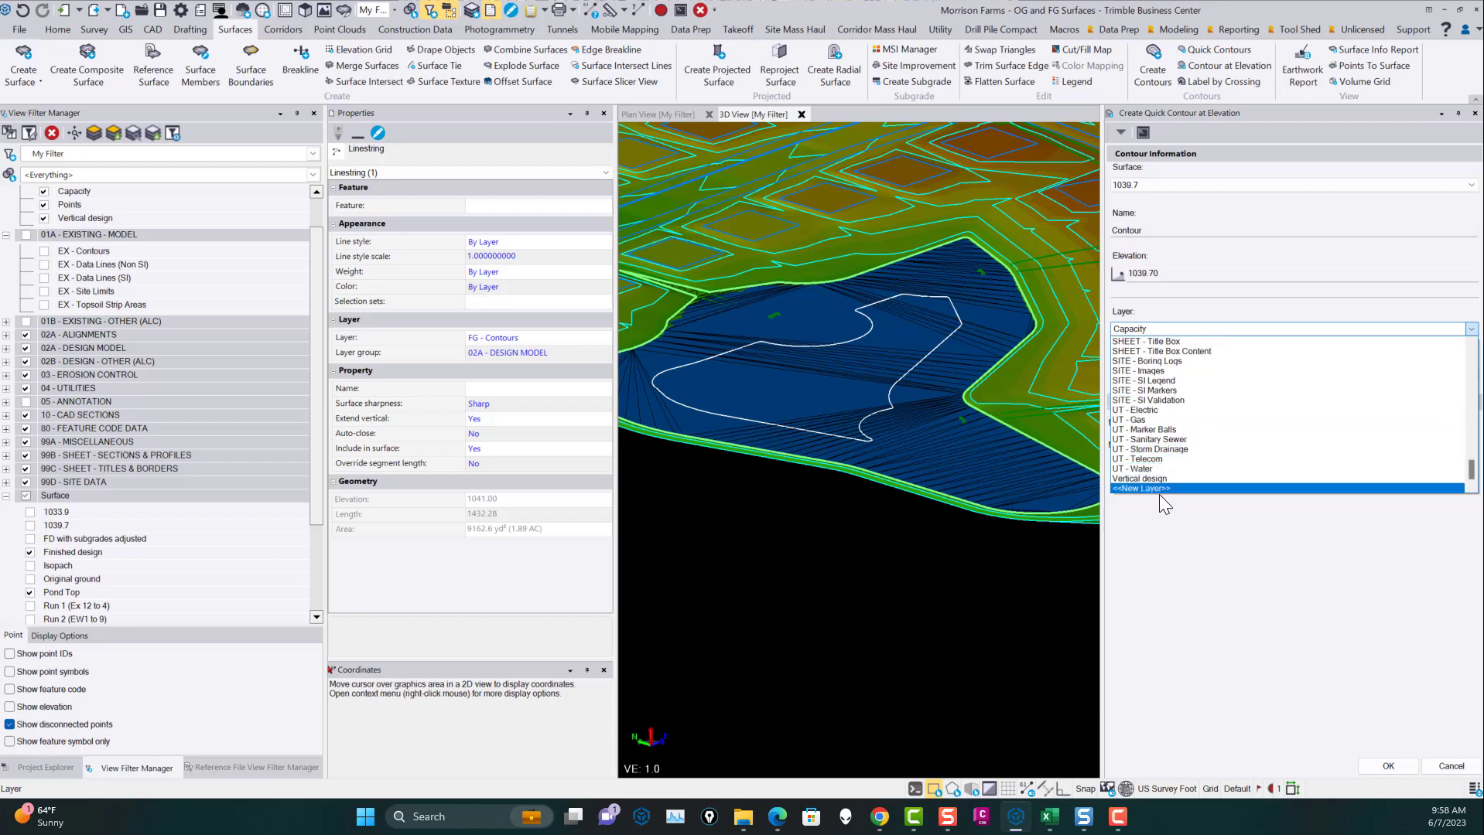
left_click(1159, 491)
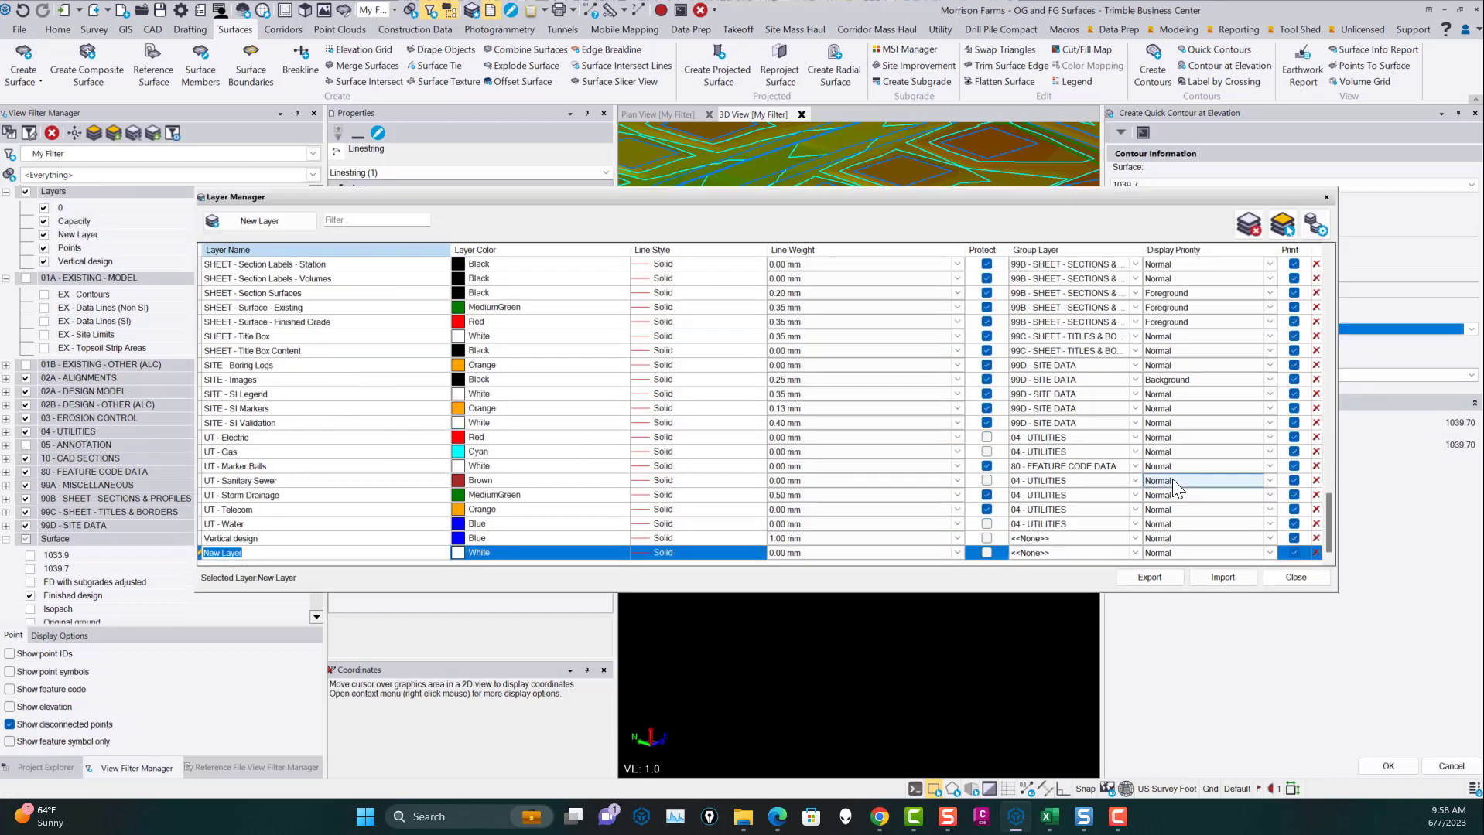
type("Stake percent lines")
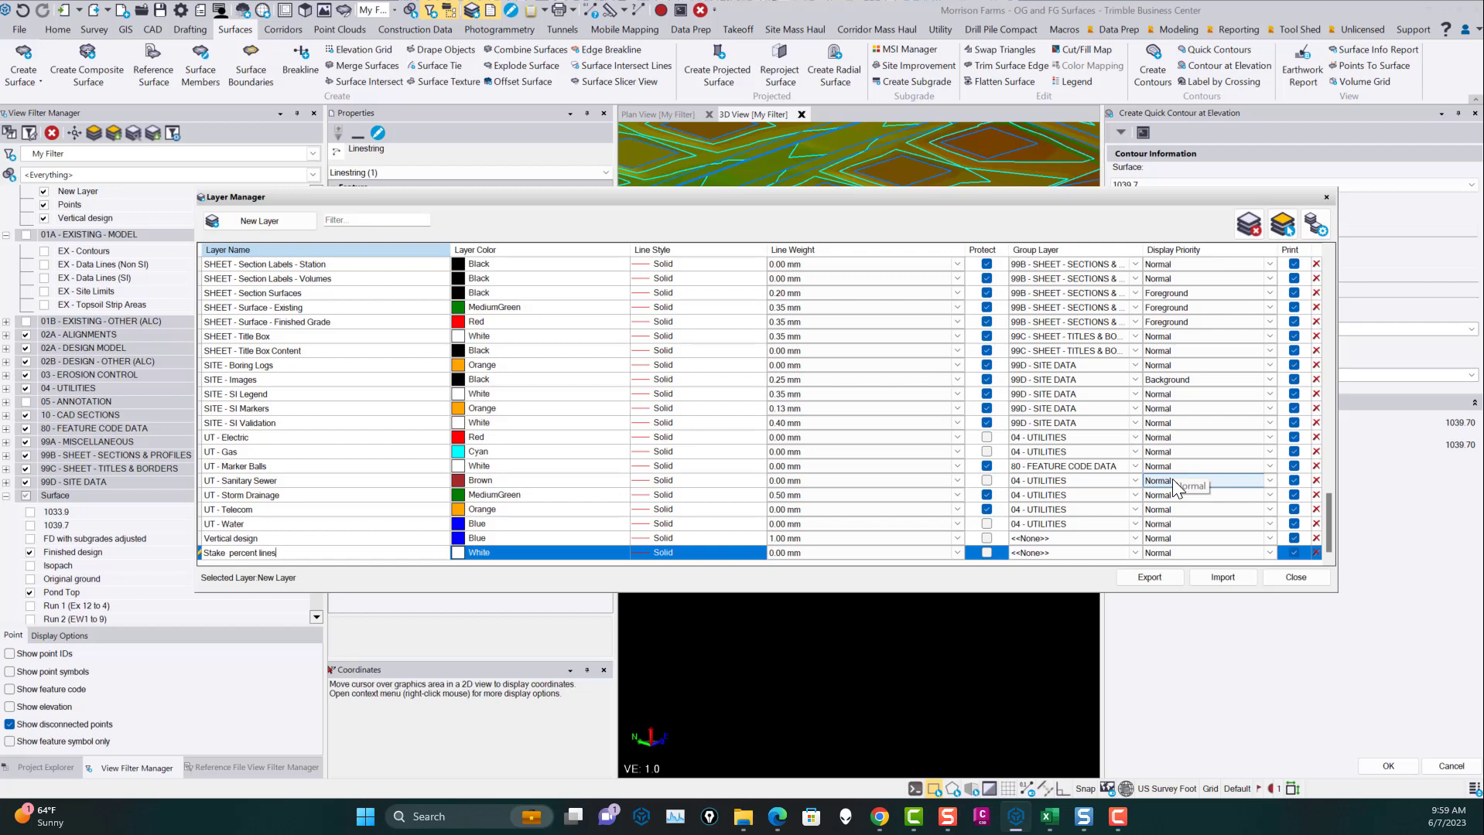
- Set the Stake percent lines layer to red with a 0.50 mm line weight and close the layer manager
left_click(457, 556)
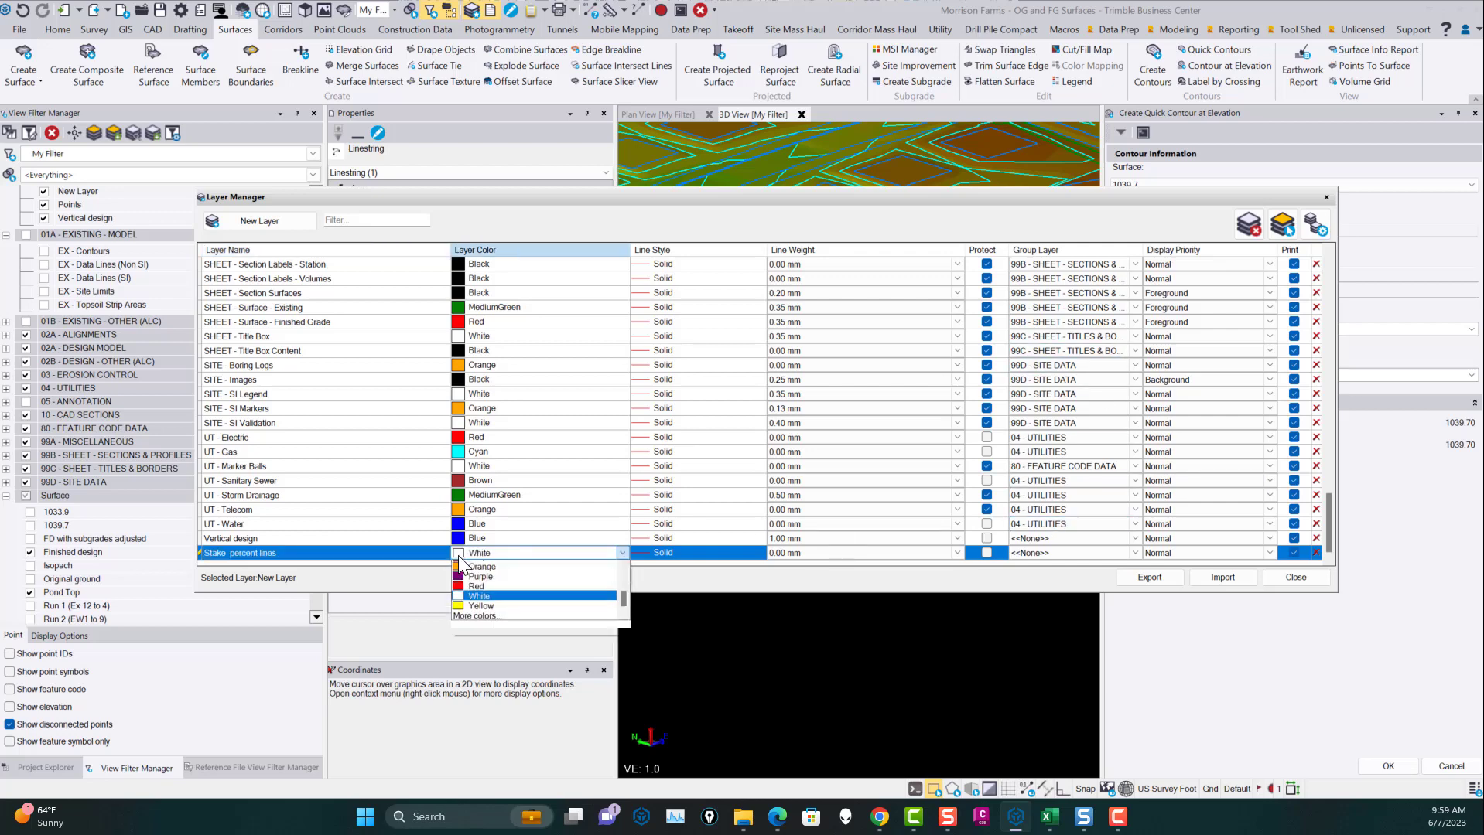
scroll(480, 611, "down", 3)
left_click(477, 606)
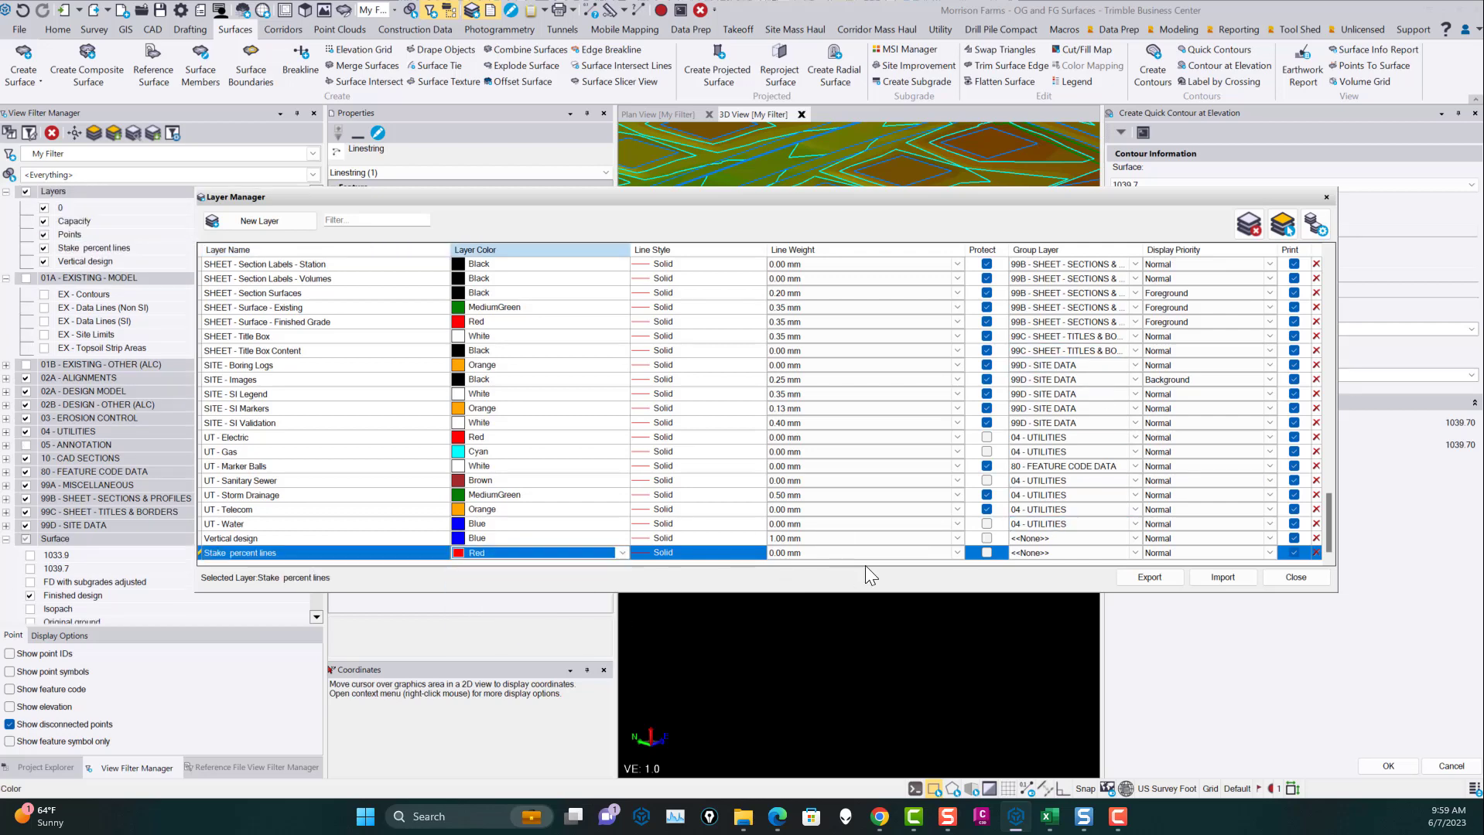
left_click(815, 553)
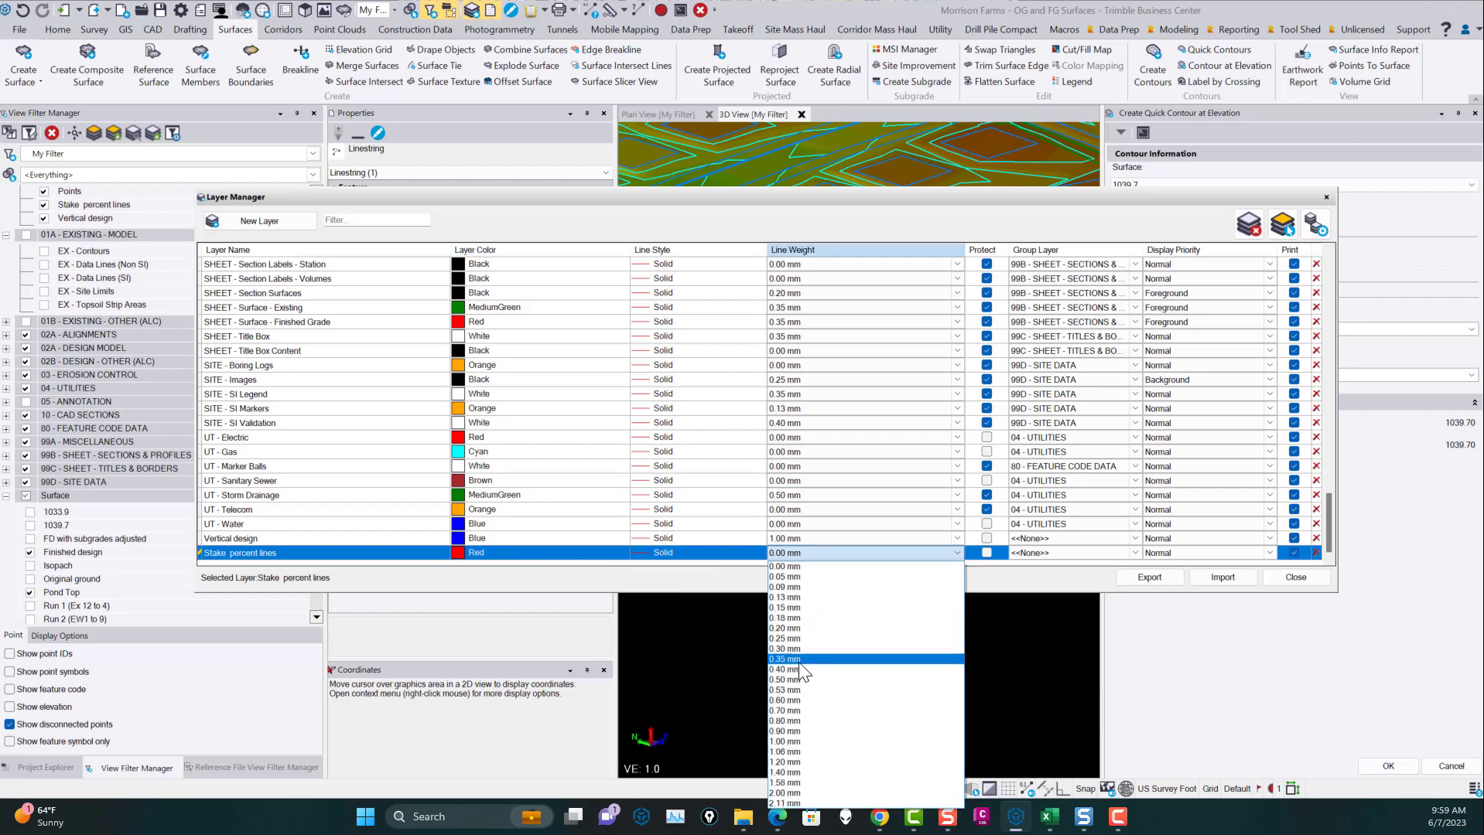
left_click(791, 680)
left_click(1037, 553)
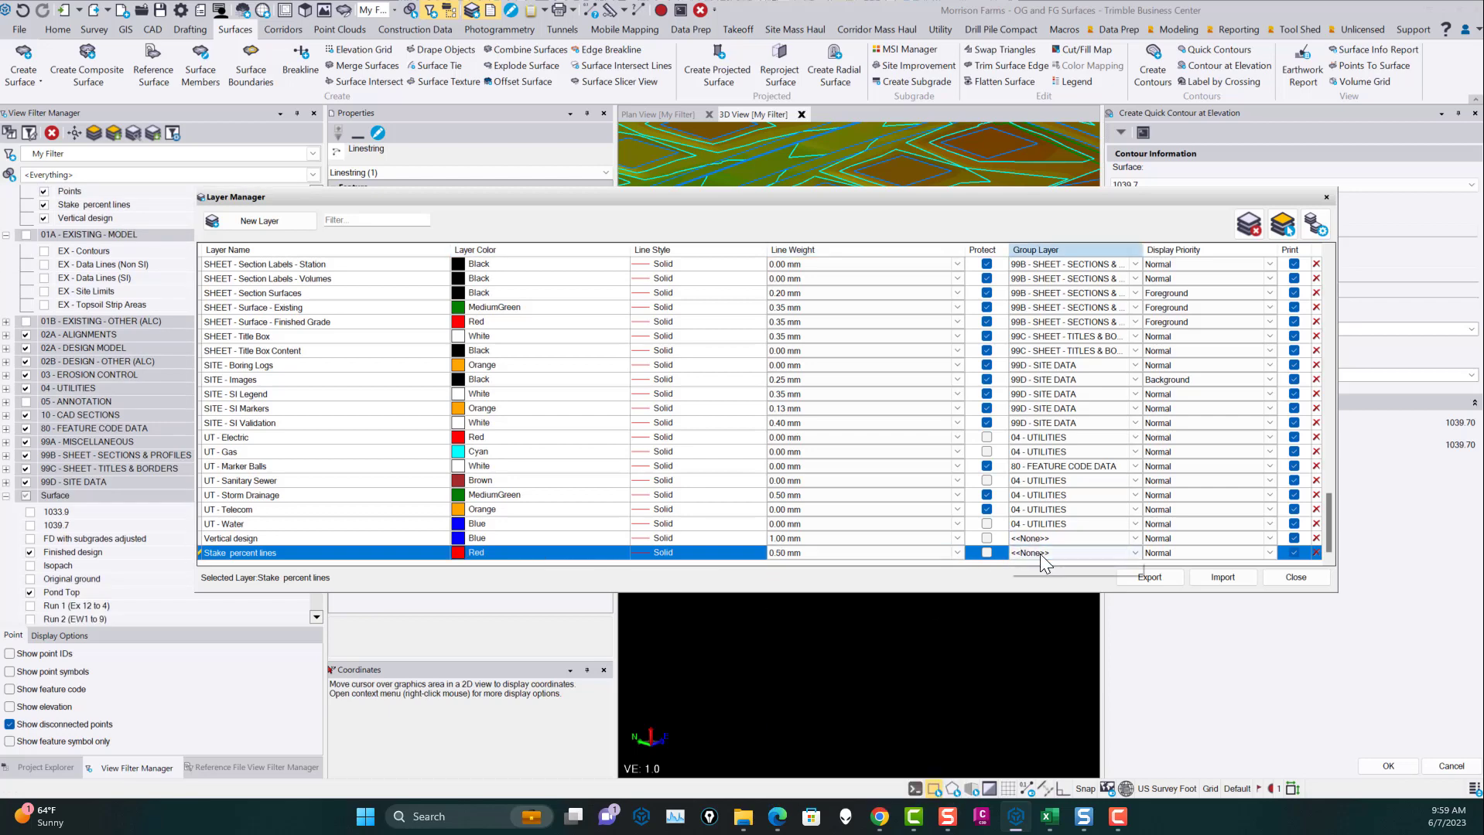
left_click(1040, 554)
left_click(1042, 552)
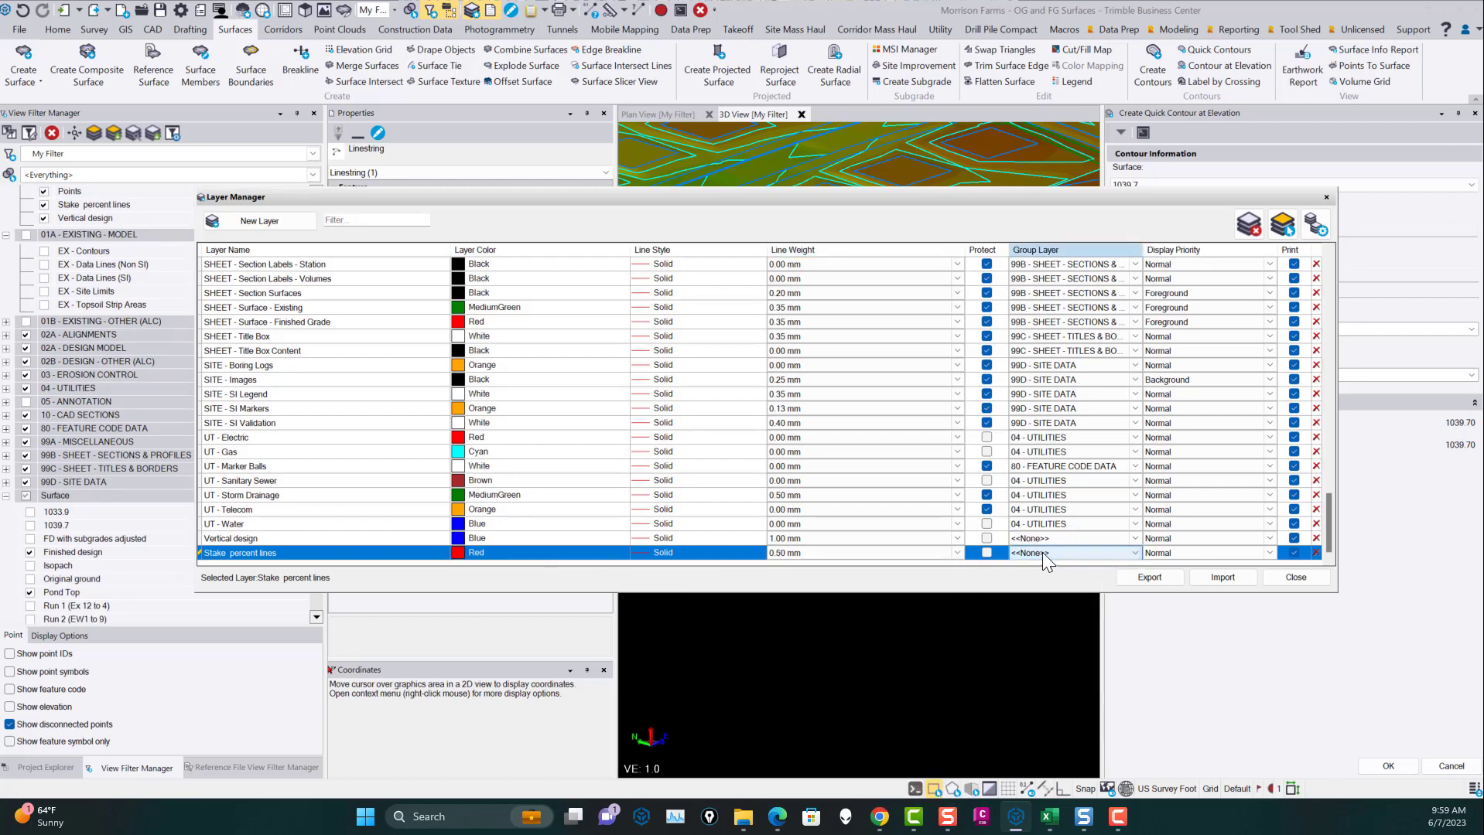
left_click(1296, 577)
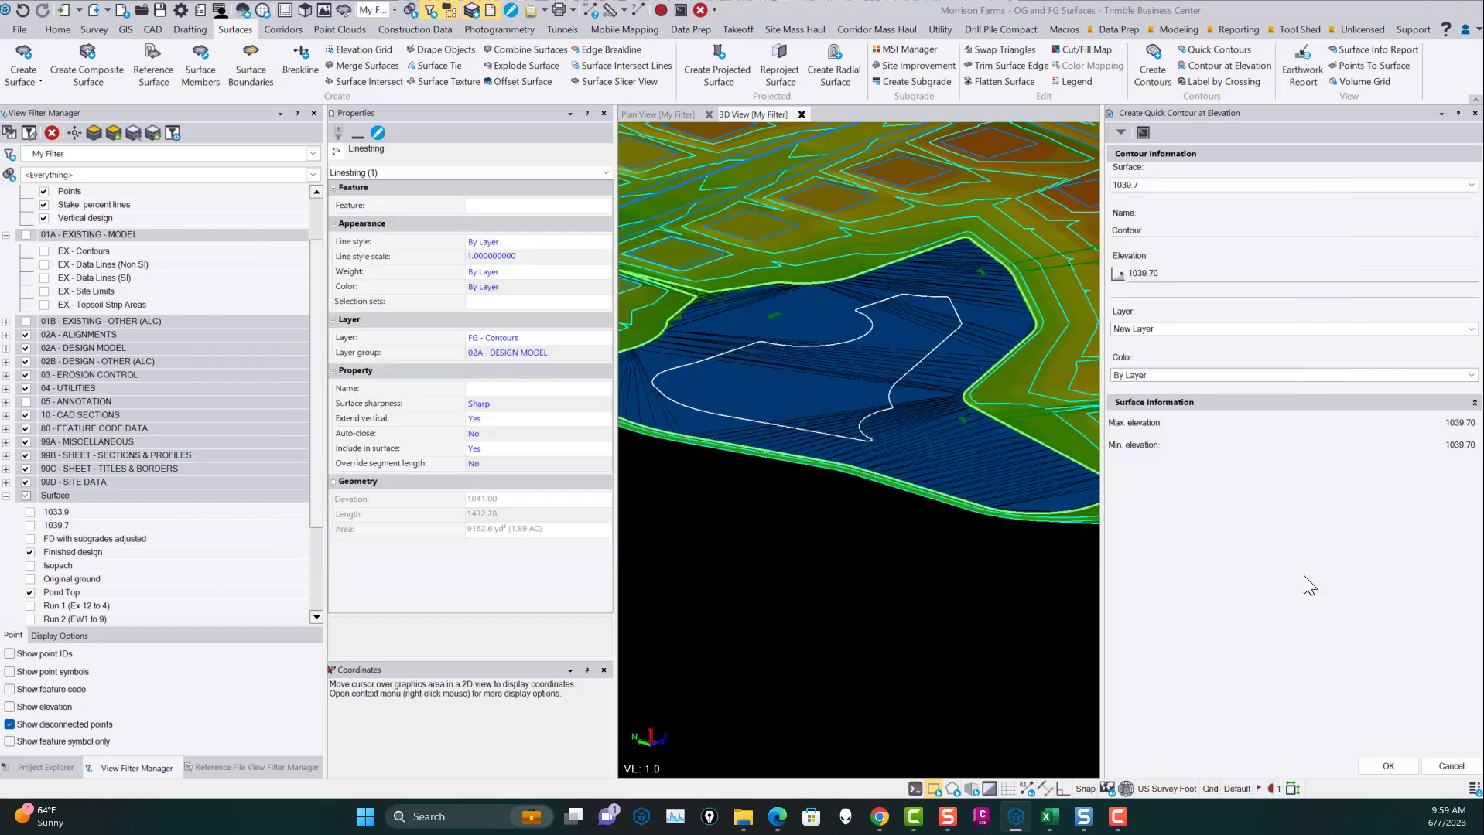
- Create a contour on the Finished design surface at elevation 1033.85, named Contour 1033.85 (20%), on the Stake percent lines layer
left_click(1157, 183)
left_click(1158, 182)
left_click(1161, 182)
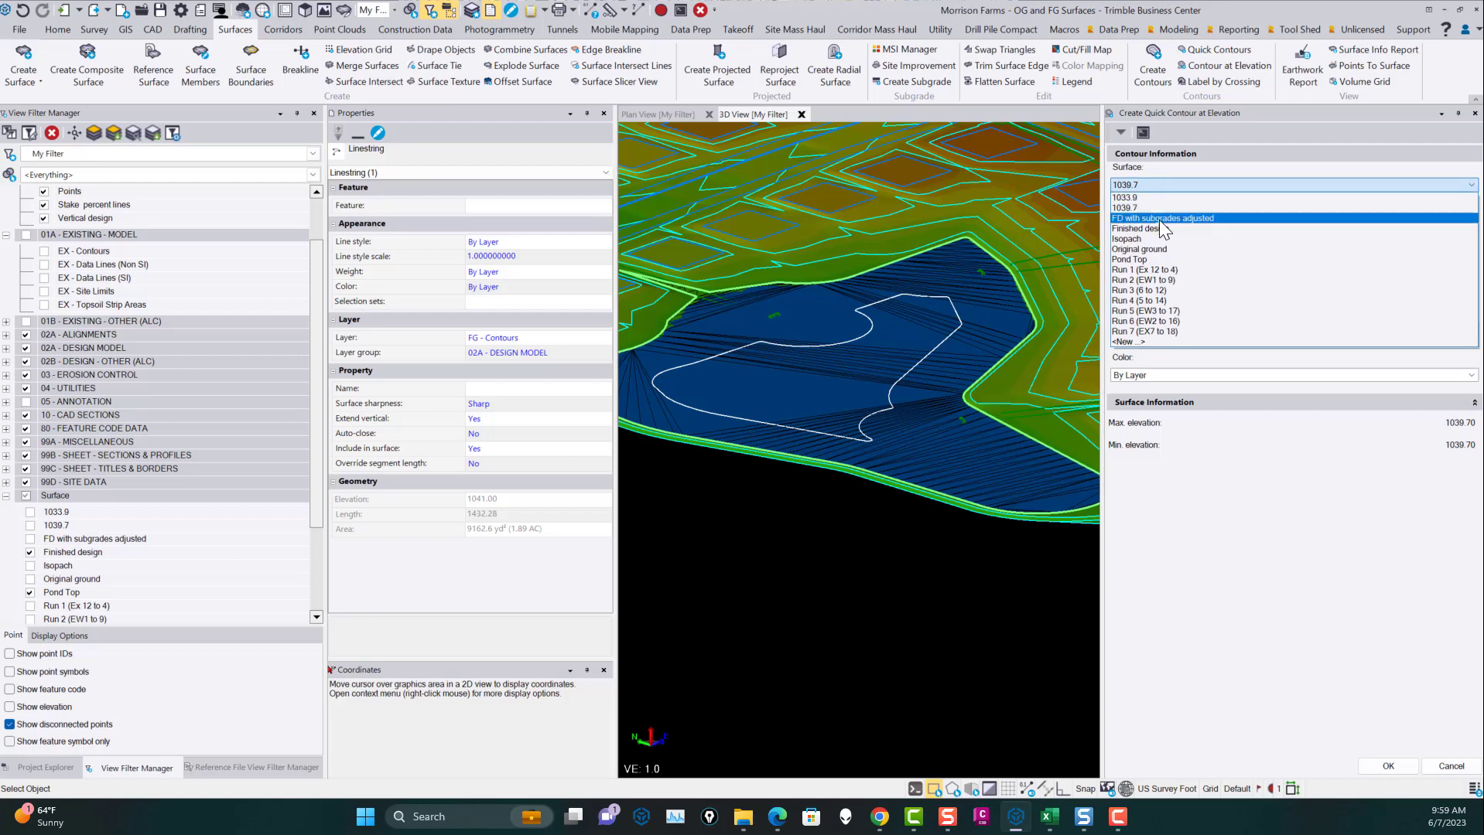
left_click(1149, 229)
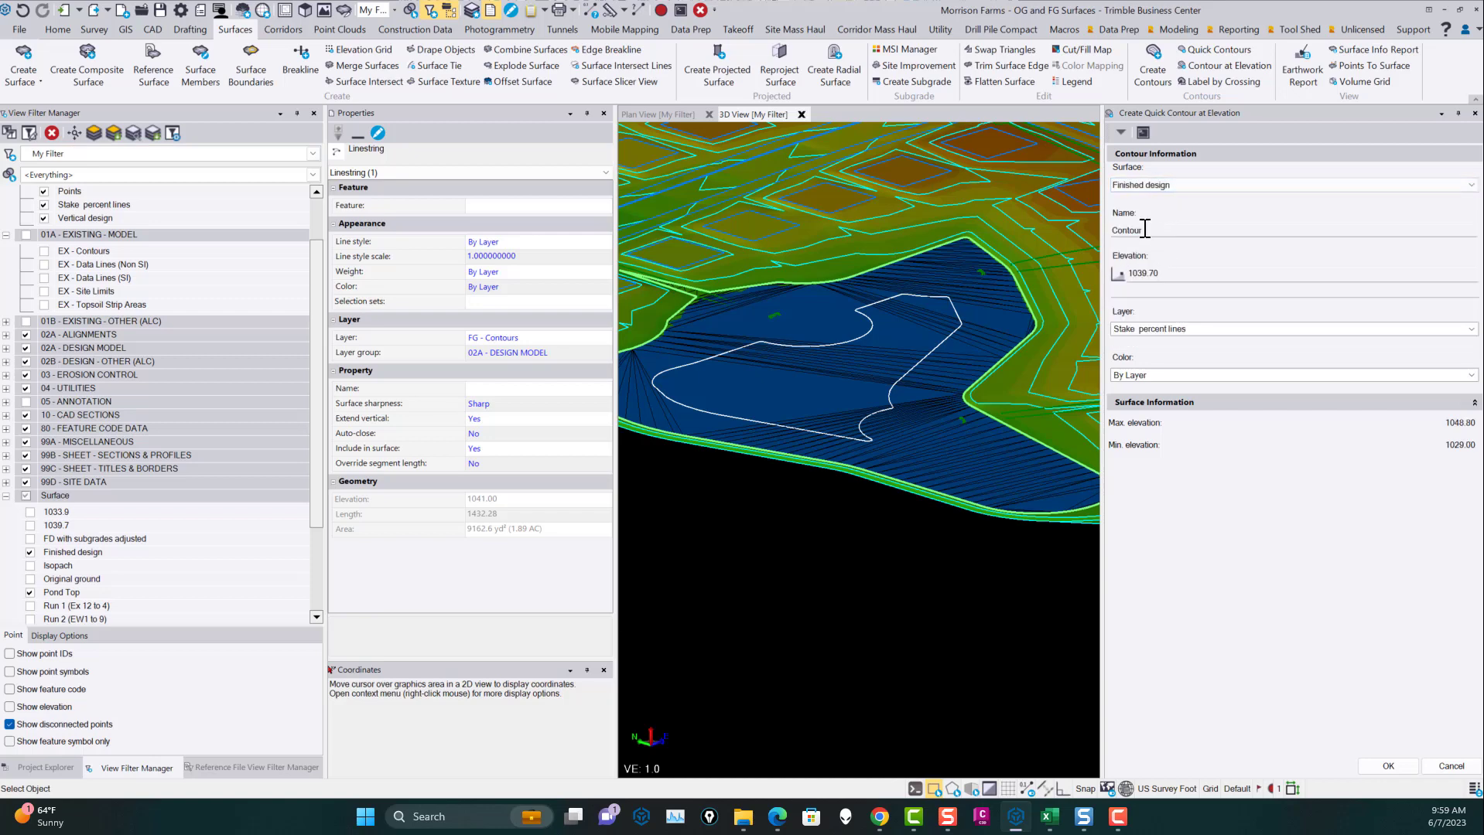
left_click(1161, 227)
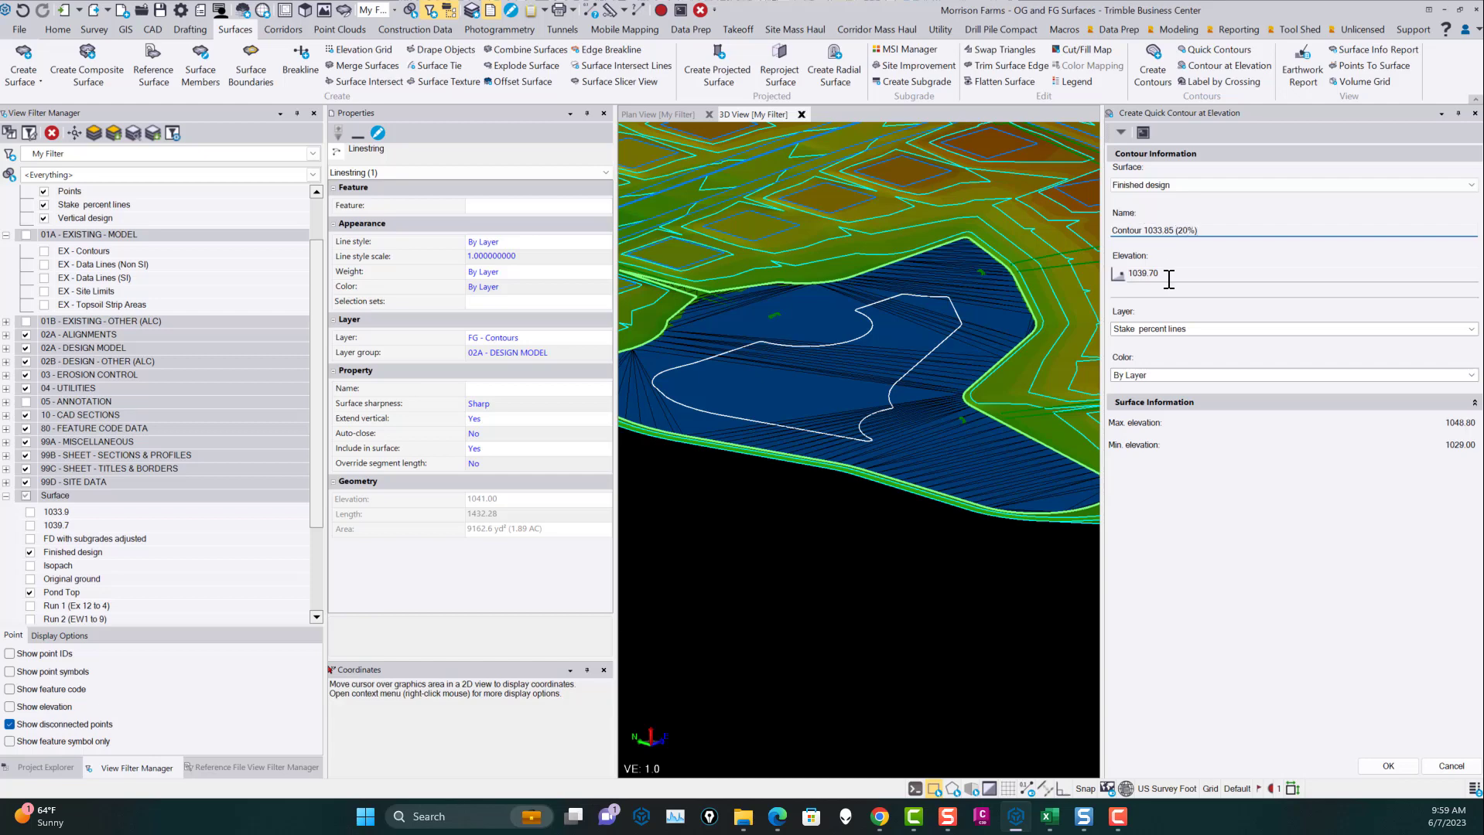
key("Tab")
type("103")
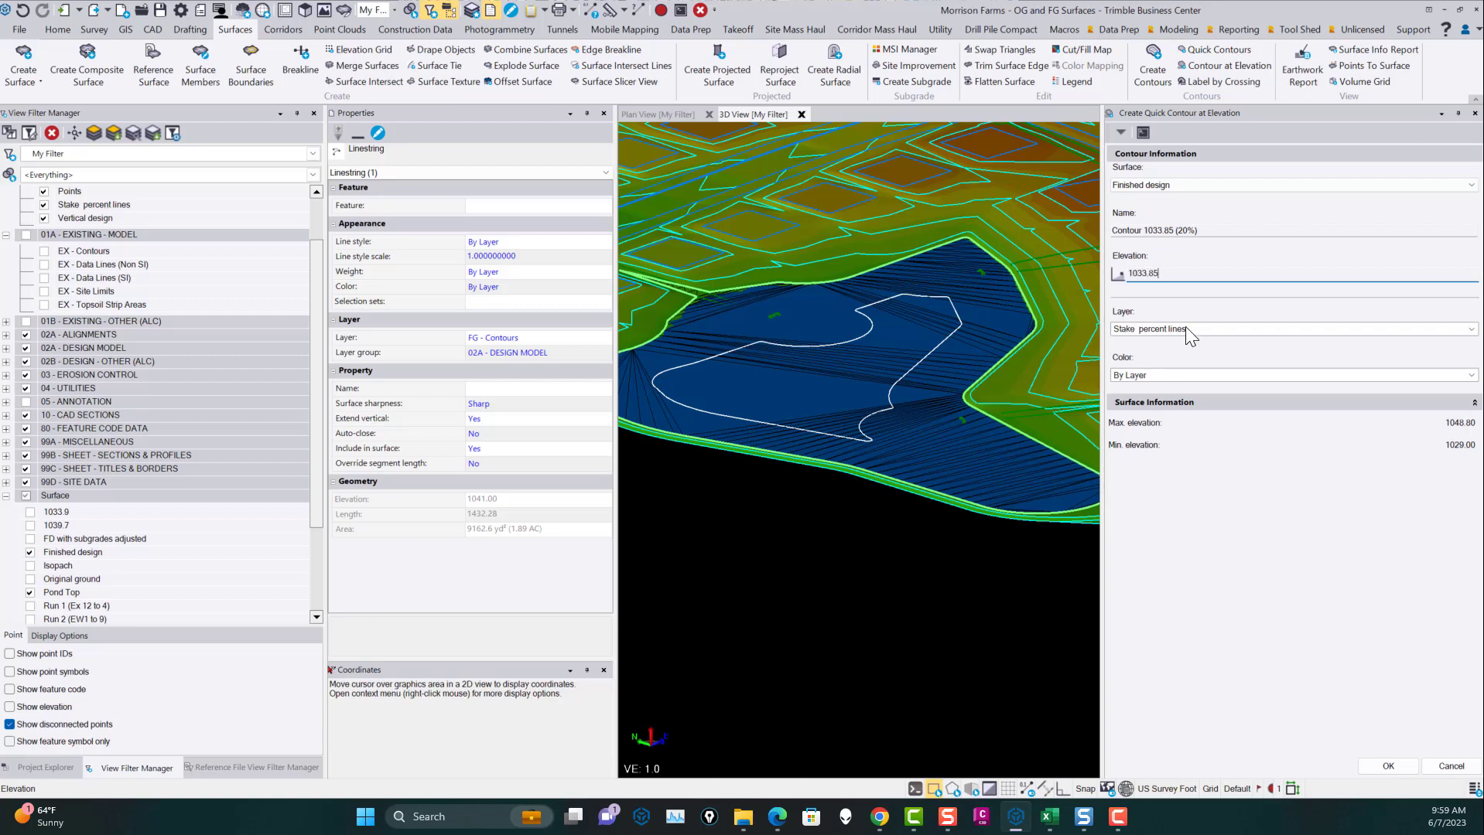
left_click(1396, 769)
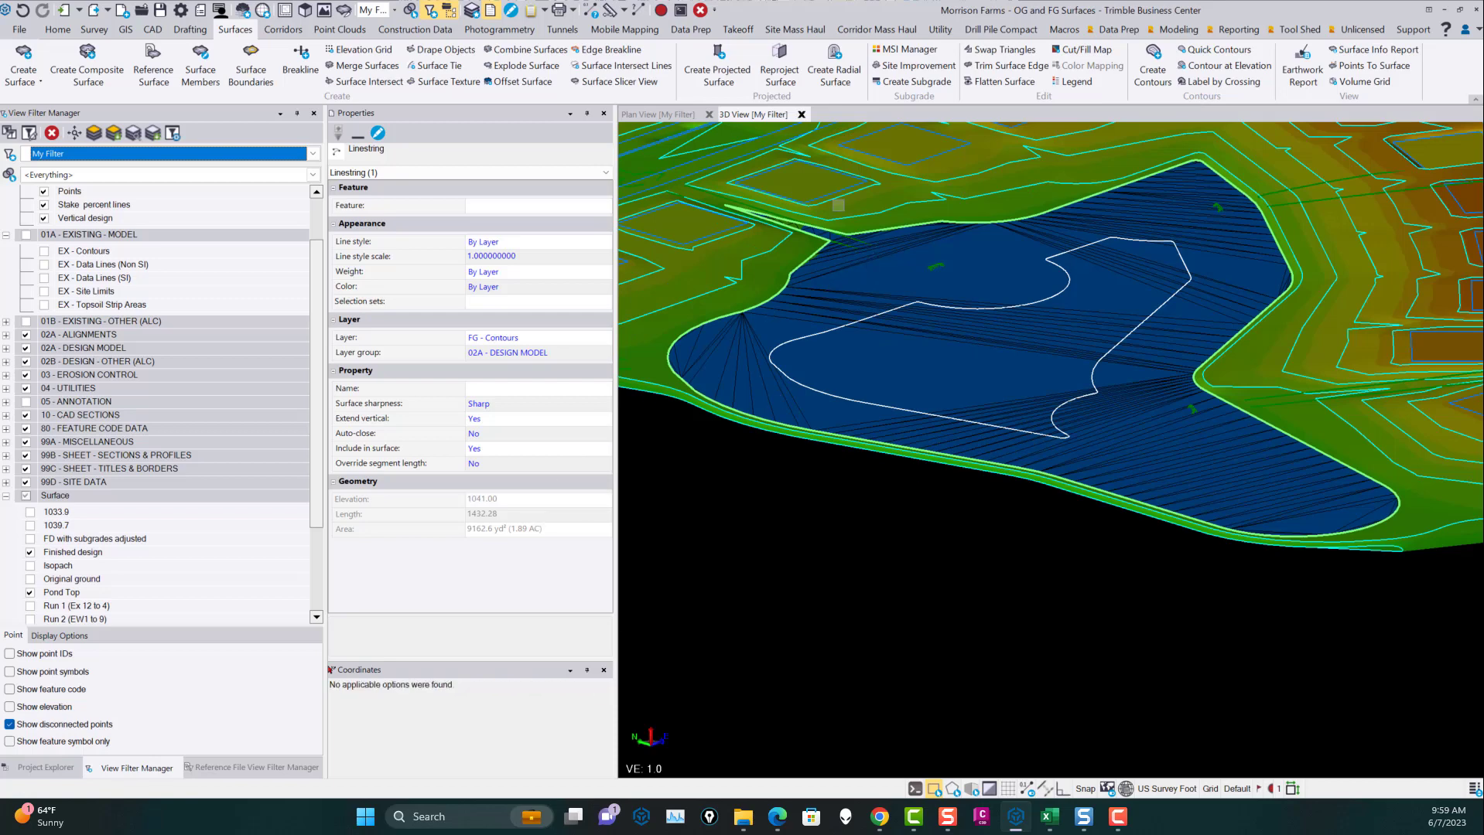
- Create a contour on the Finished design surface at elevation 1039.65, named Contour 1039.65 (80%), on the Stake percent lines layer
left_click(1229, 66)
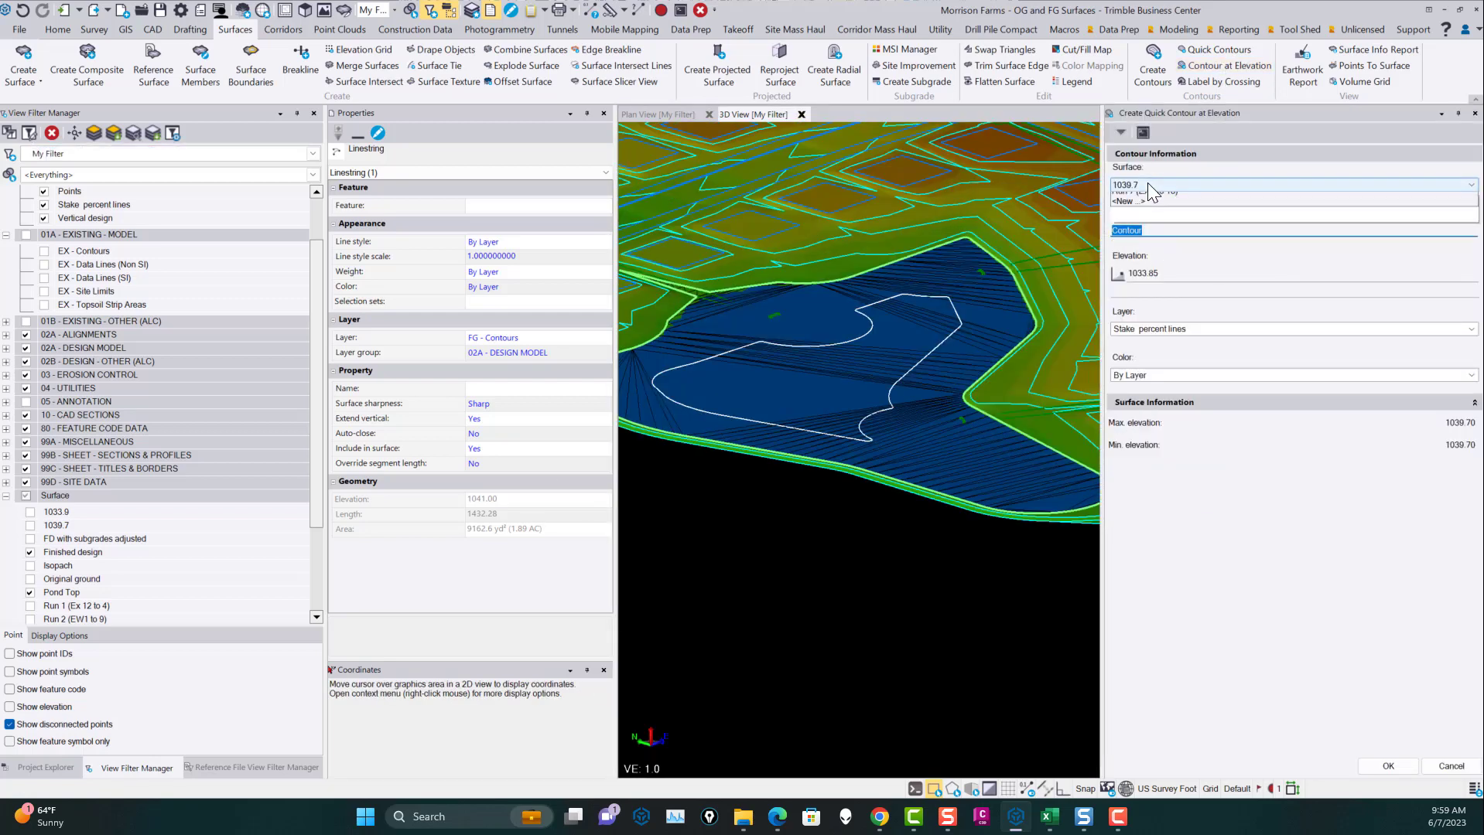
left_click(1148, 183)
left_click(1158, 232)
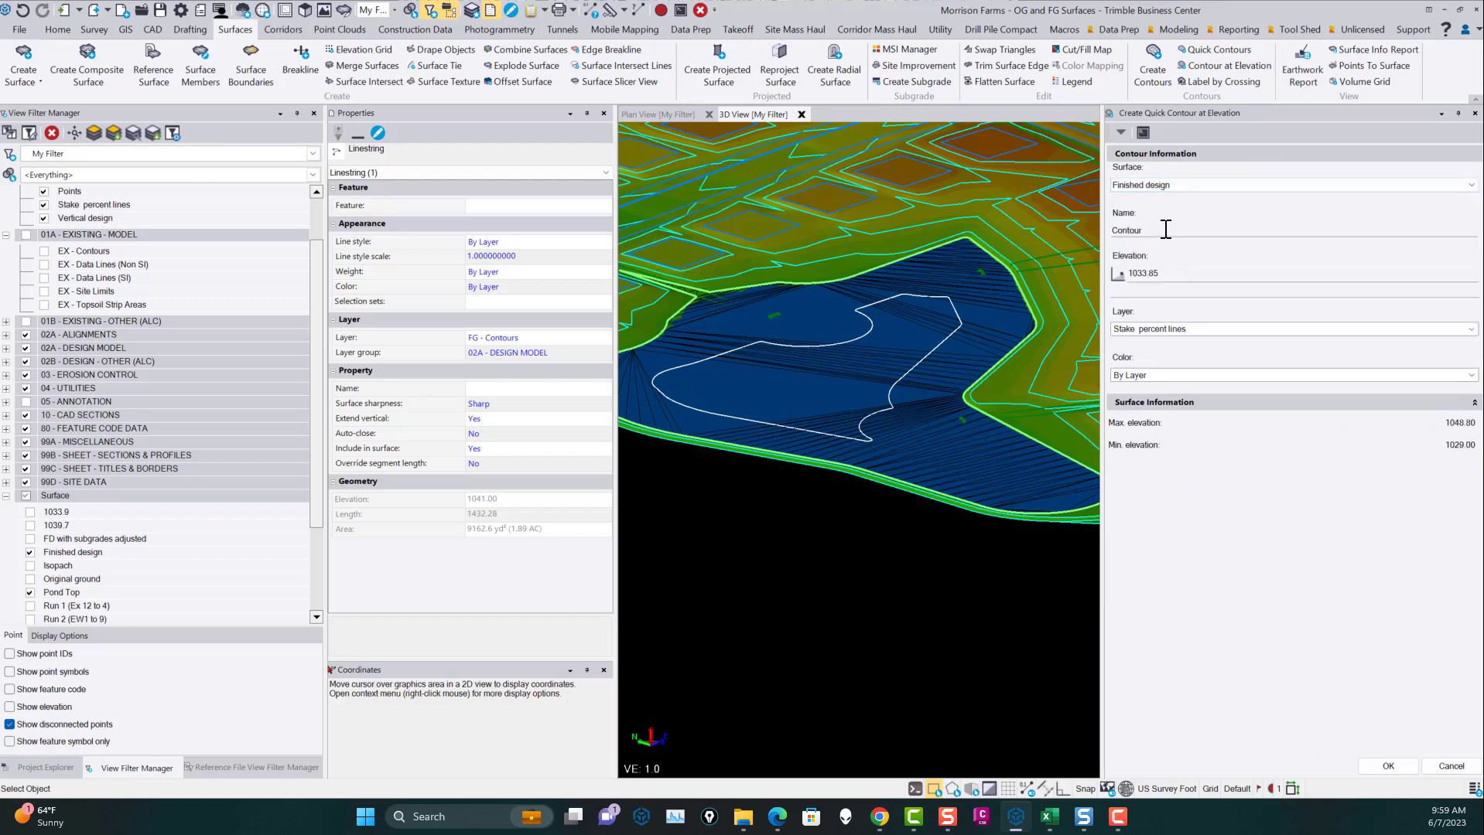
left_click(1164, 229)
left_click(1184, 274)
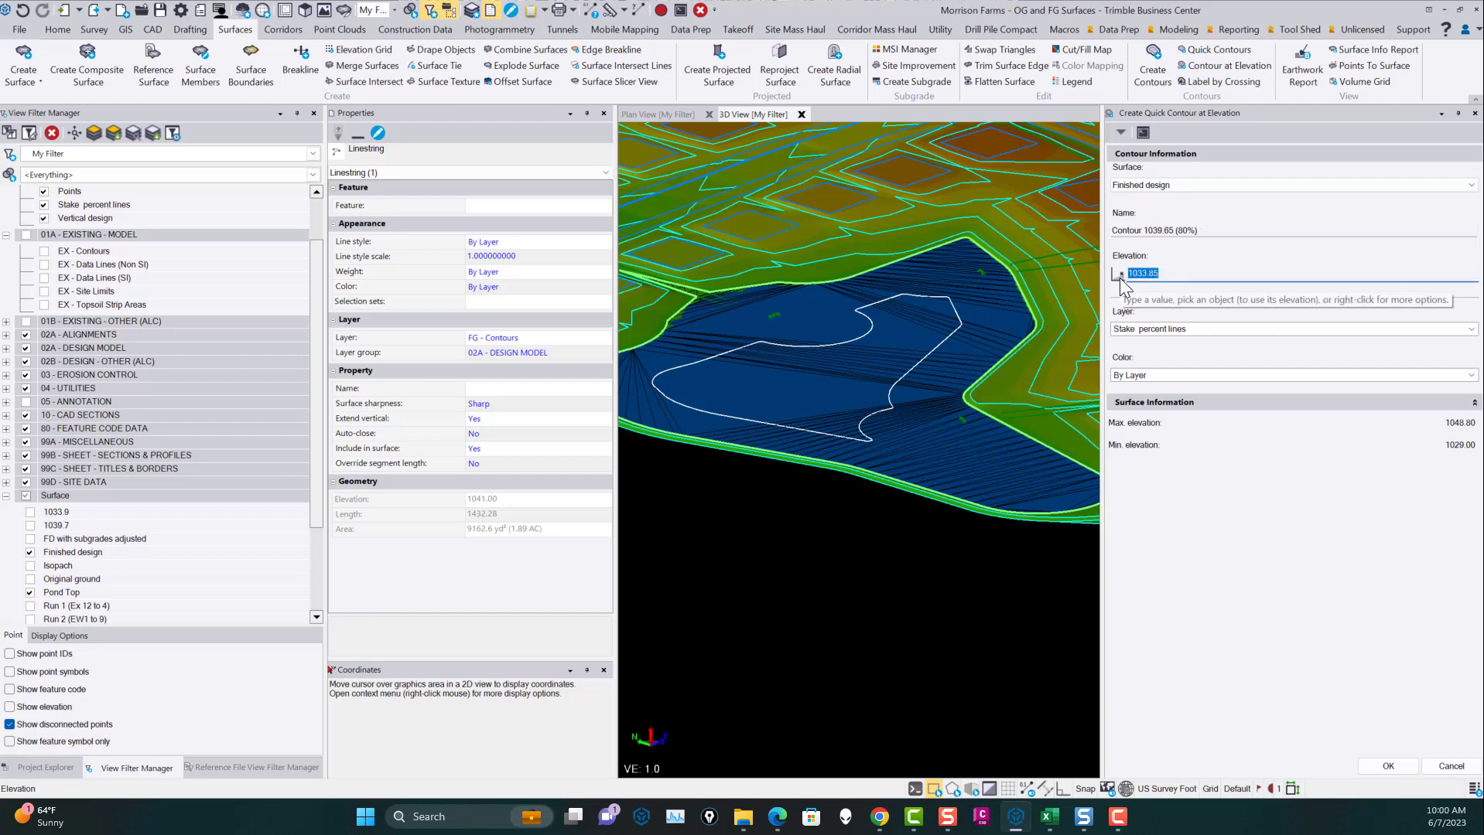
type("1039.65")
left_click(1400, 766)
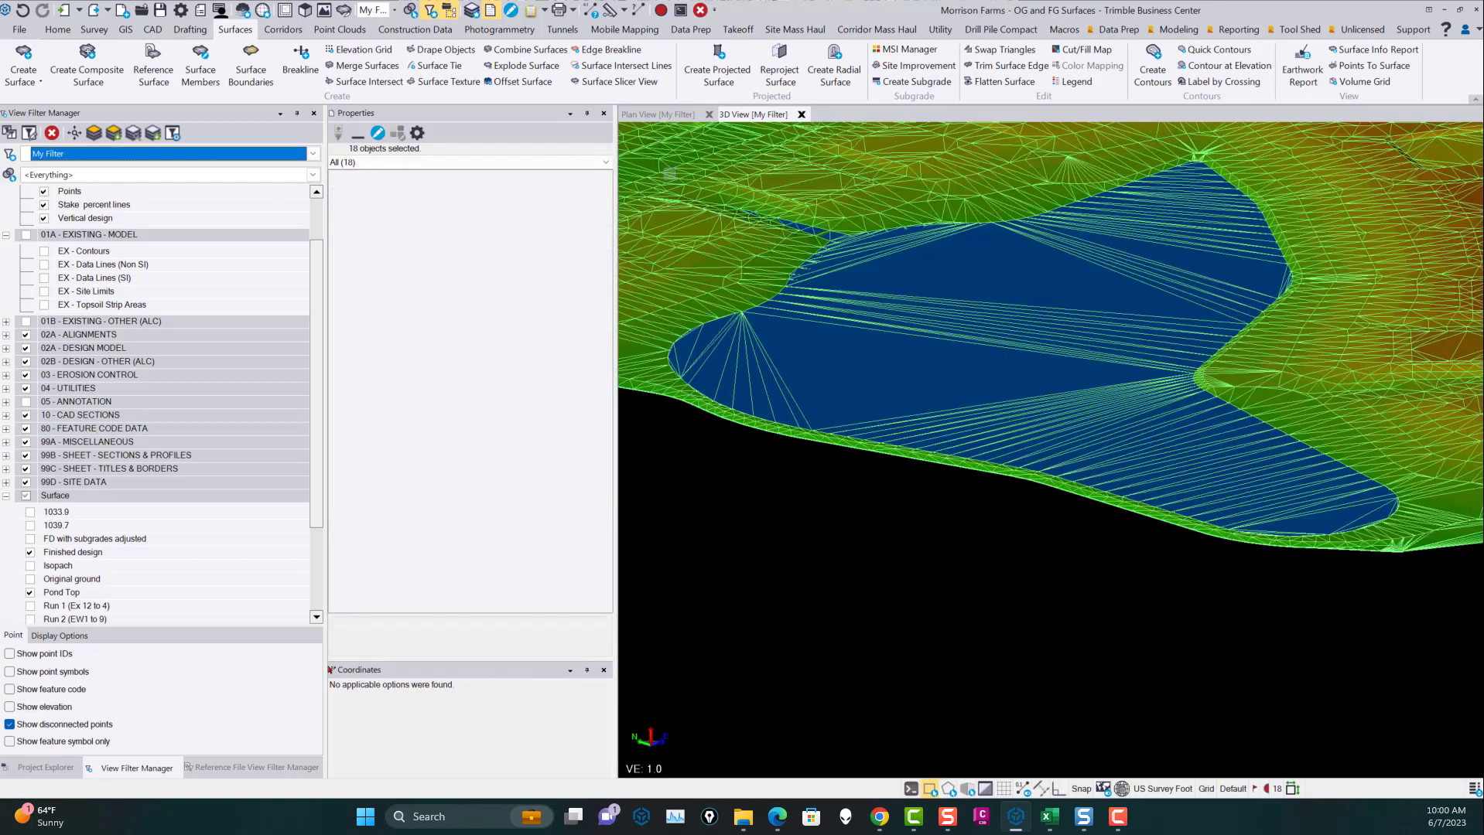
- In the plan view, hide all layers except Stake percent lines and hide all surfaces
left_click(663, 114)
scroll(1026, 585, "up", 4)
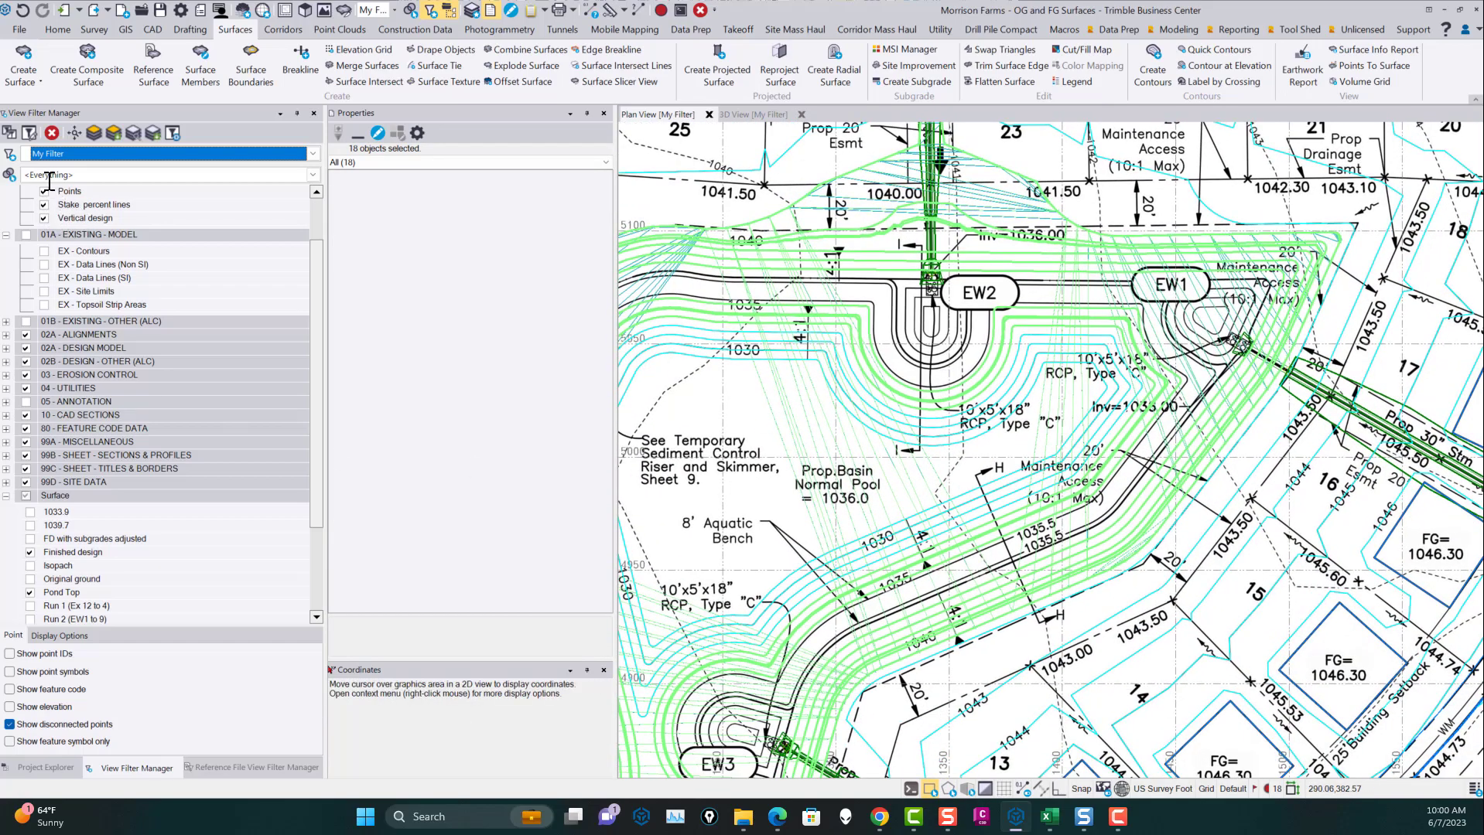
left_click(126, 236)
right_click(129, 233)
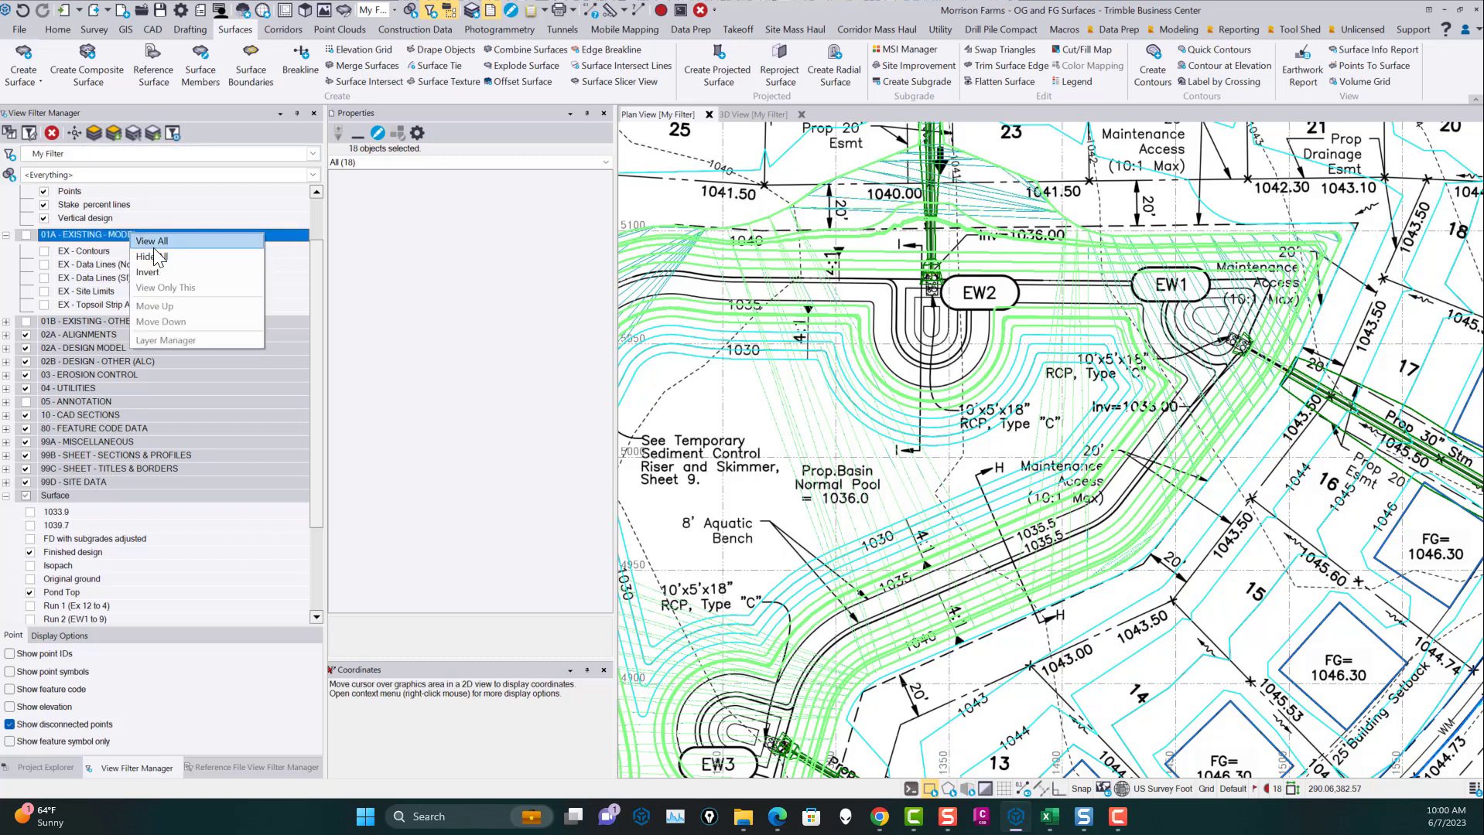
left_click(156, 255)
left_click(45, 205)
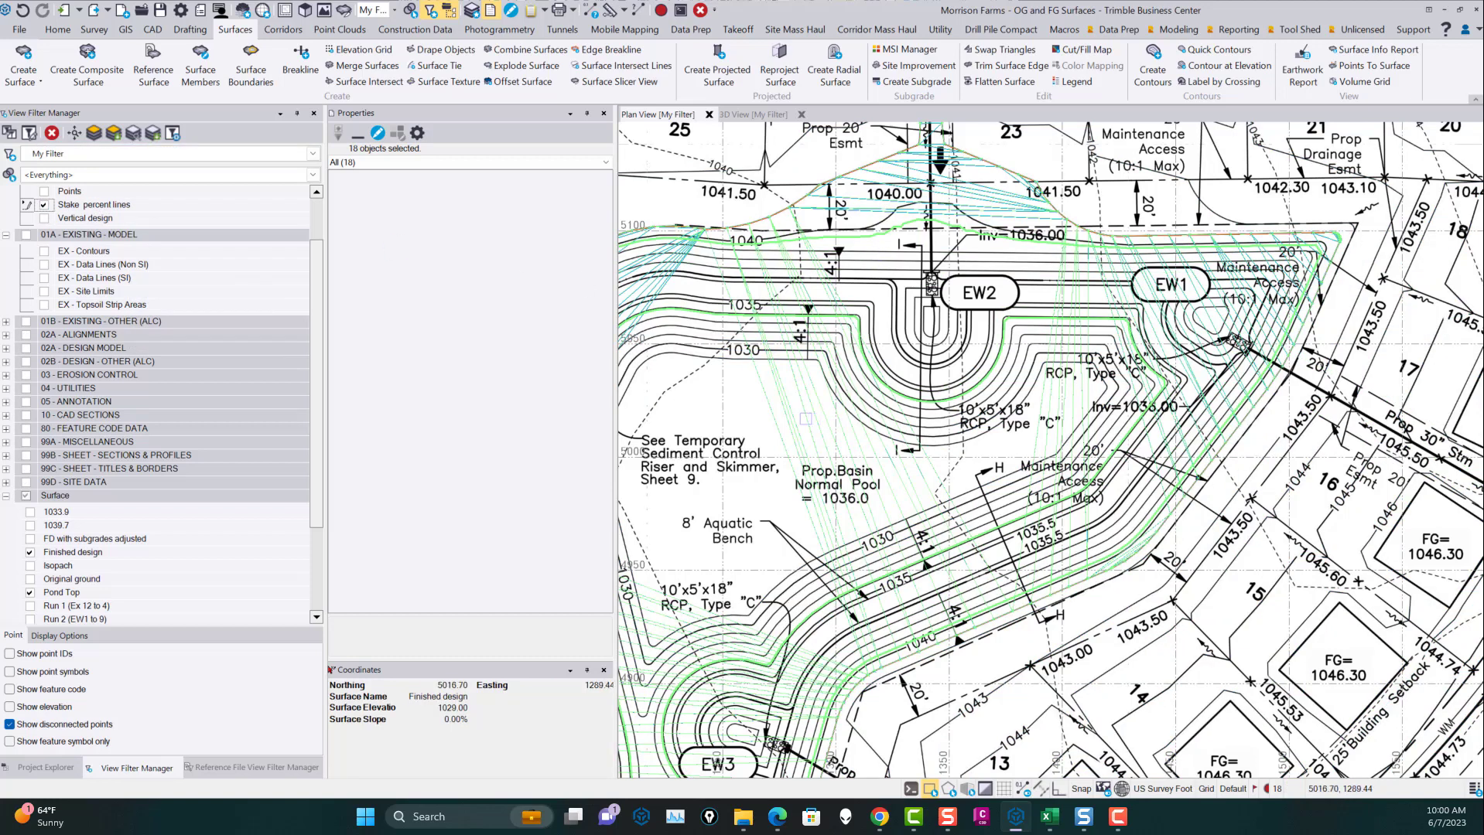
left_click(28, 496)
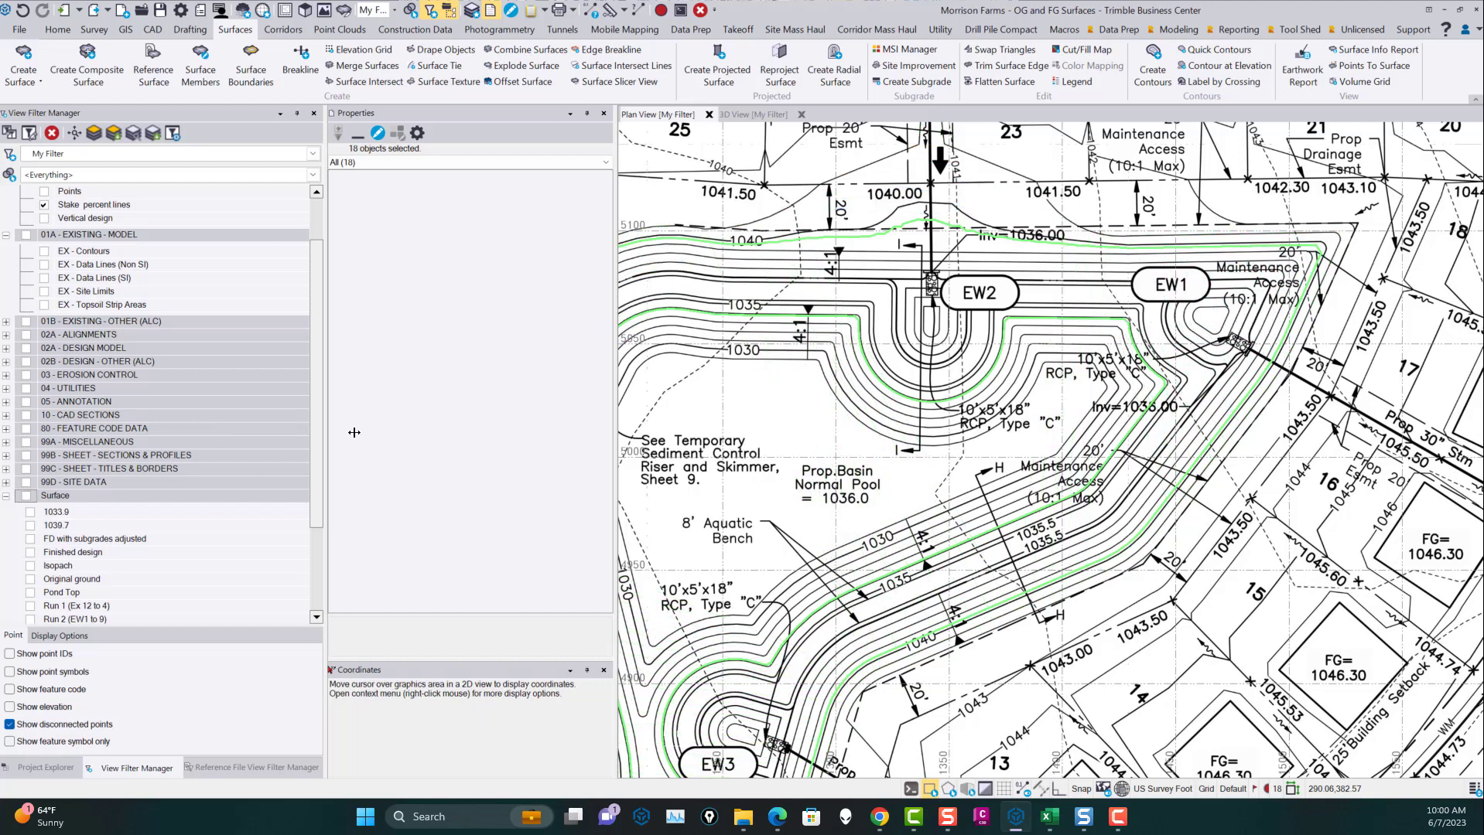
- Explode the 20% and 80% quick contours around the pond into CAD polylines
left_click(849, 316)
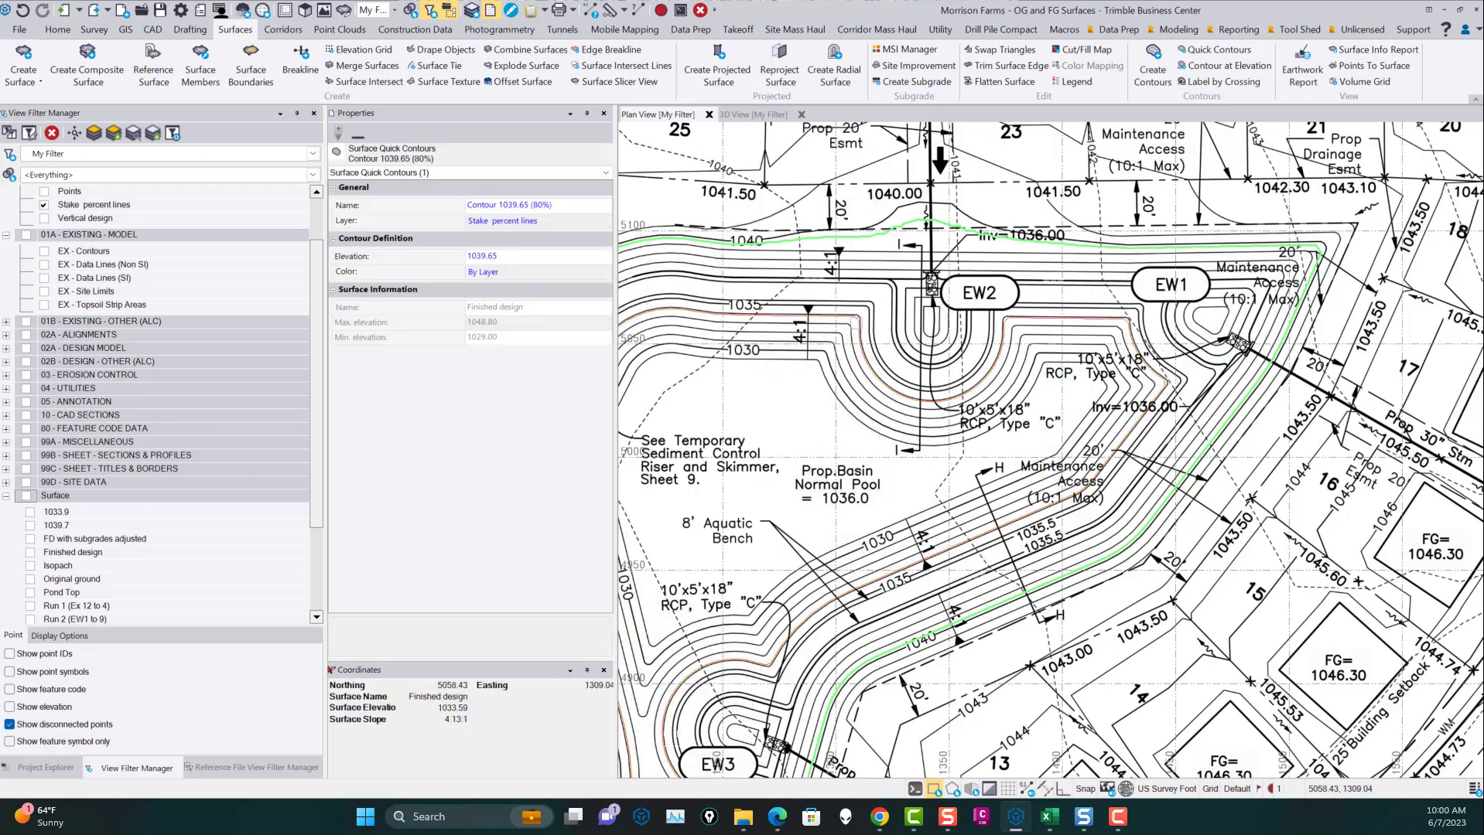
left_click(874, 316)
scroll(1045, 340, "down", 2)
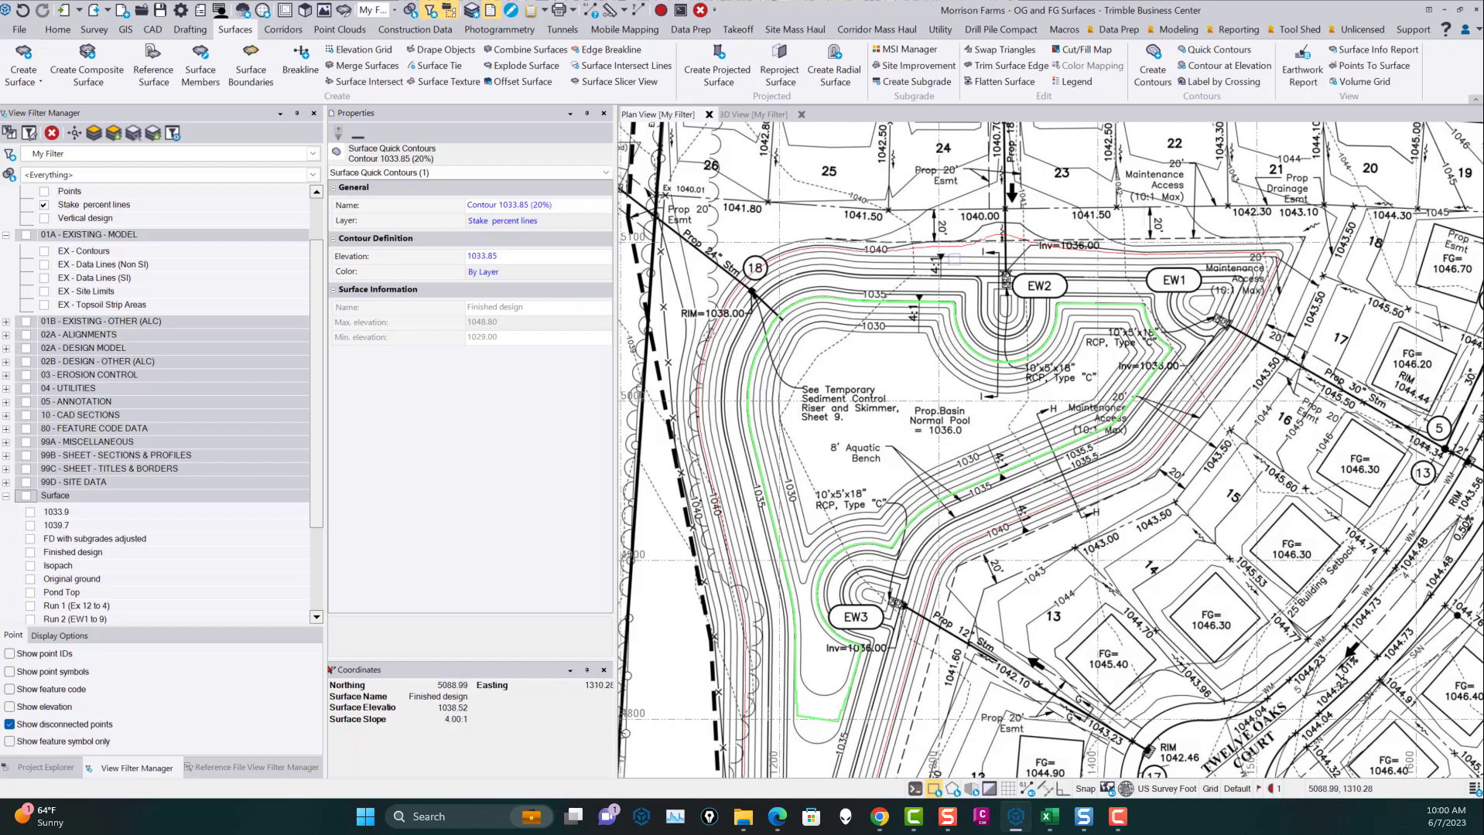
left_click(152, 29)
left_click(968, 65)
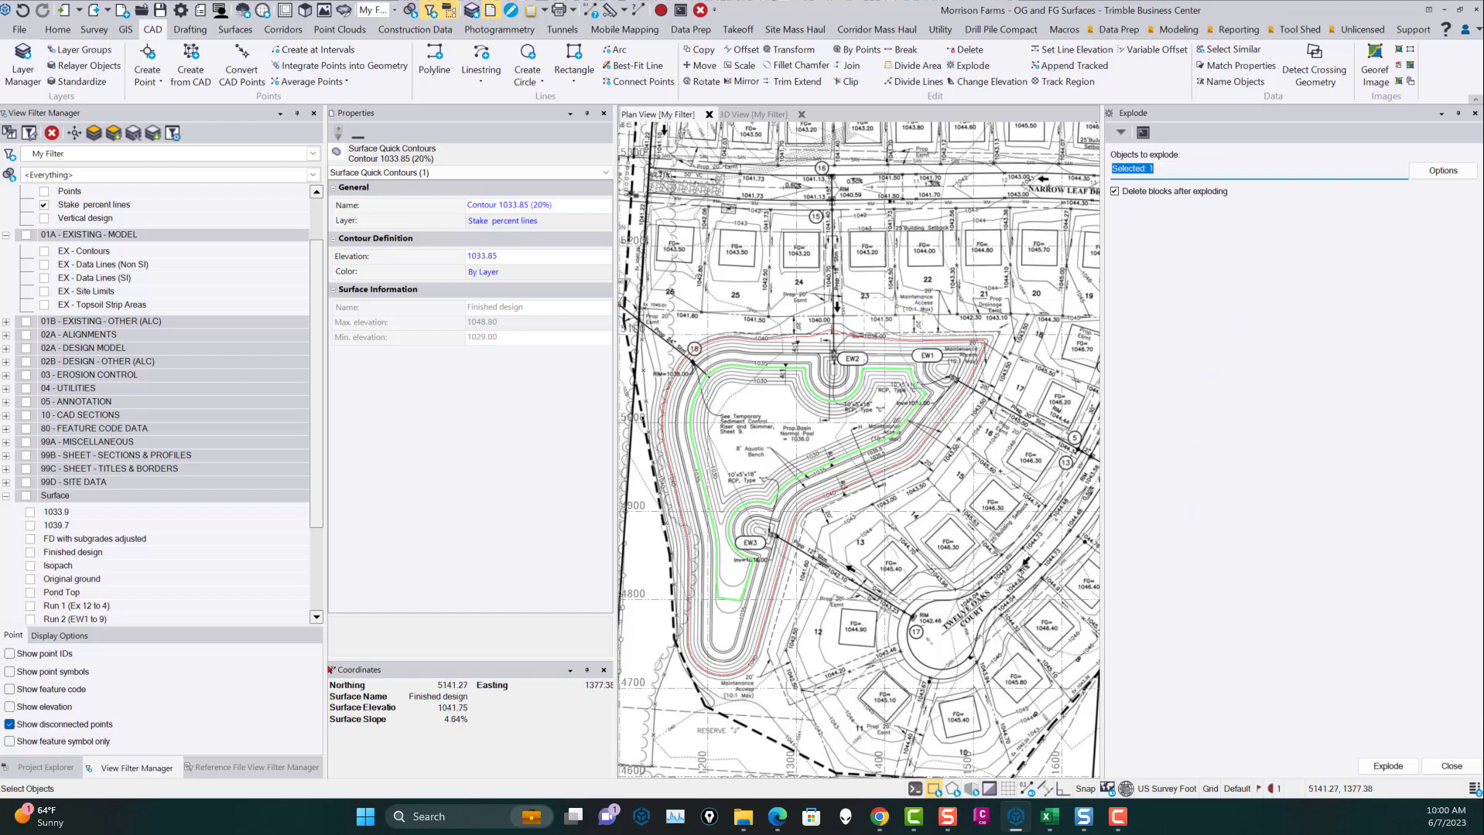
left_click(910, 338)
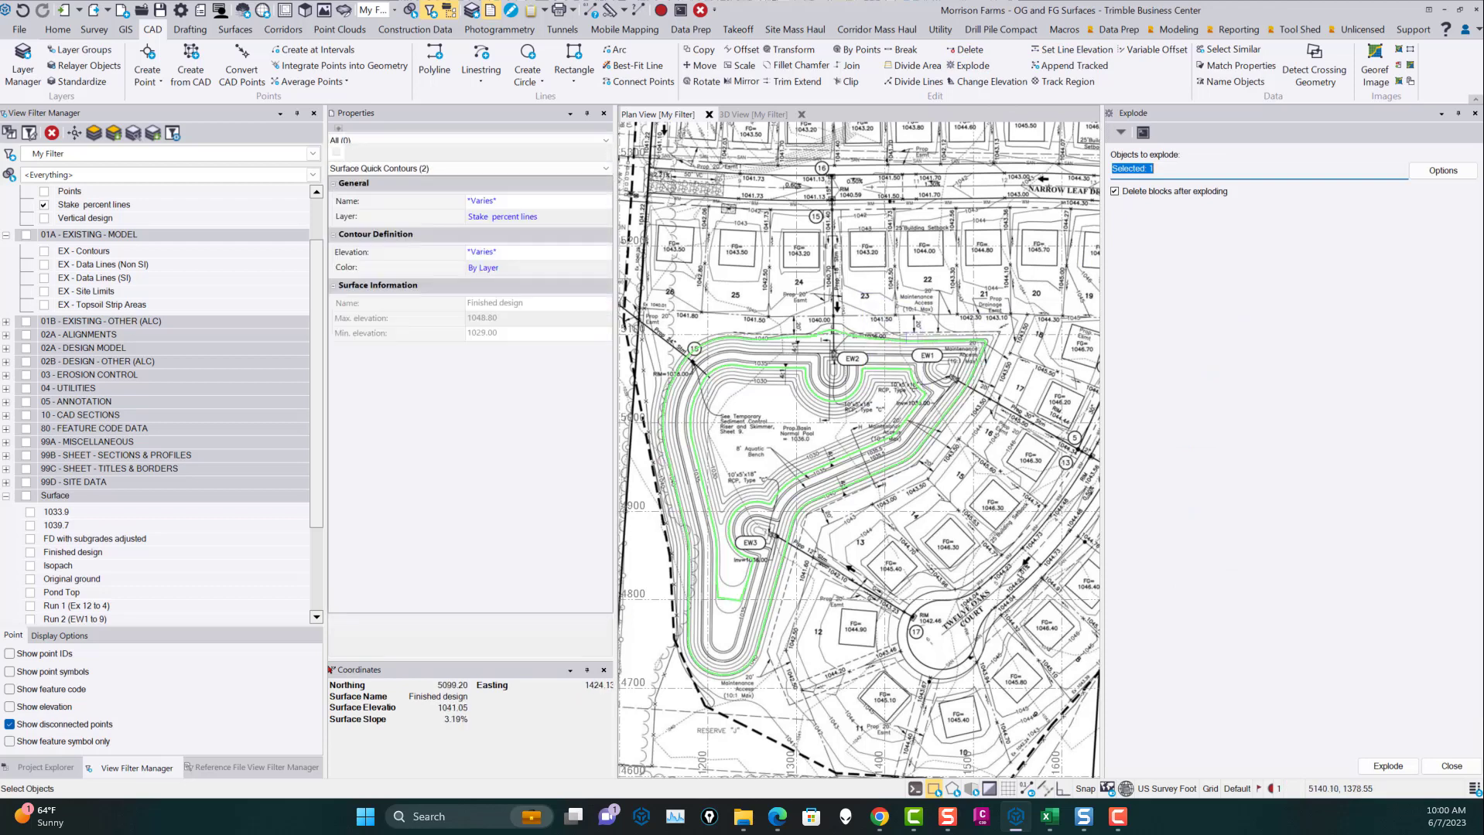
left_click(1387, 766)
left_click(1451, 765)
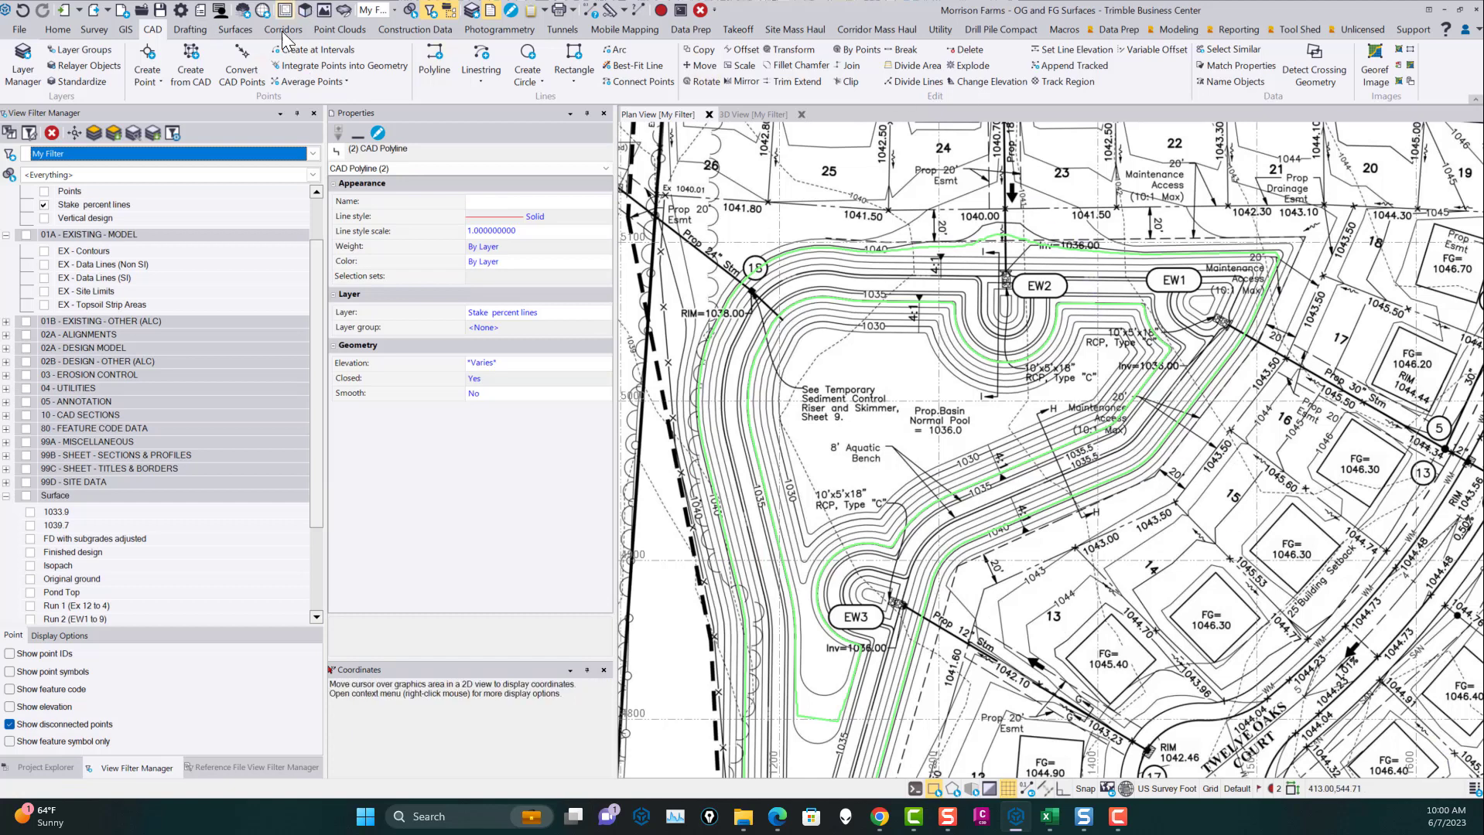
- Create a surface named 20% from the inner 1033.85 polyline only
left_click(235, 29)
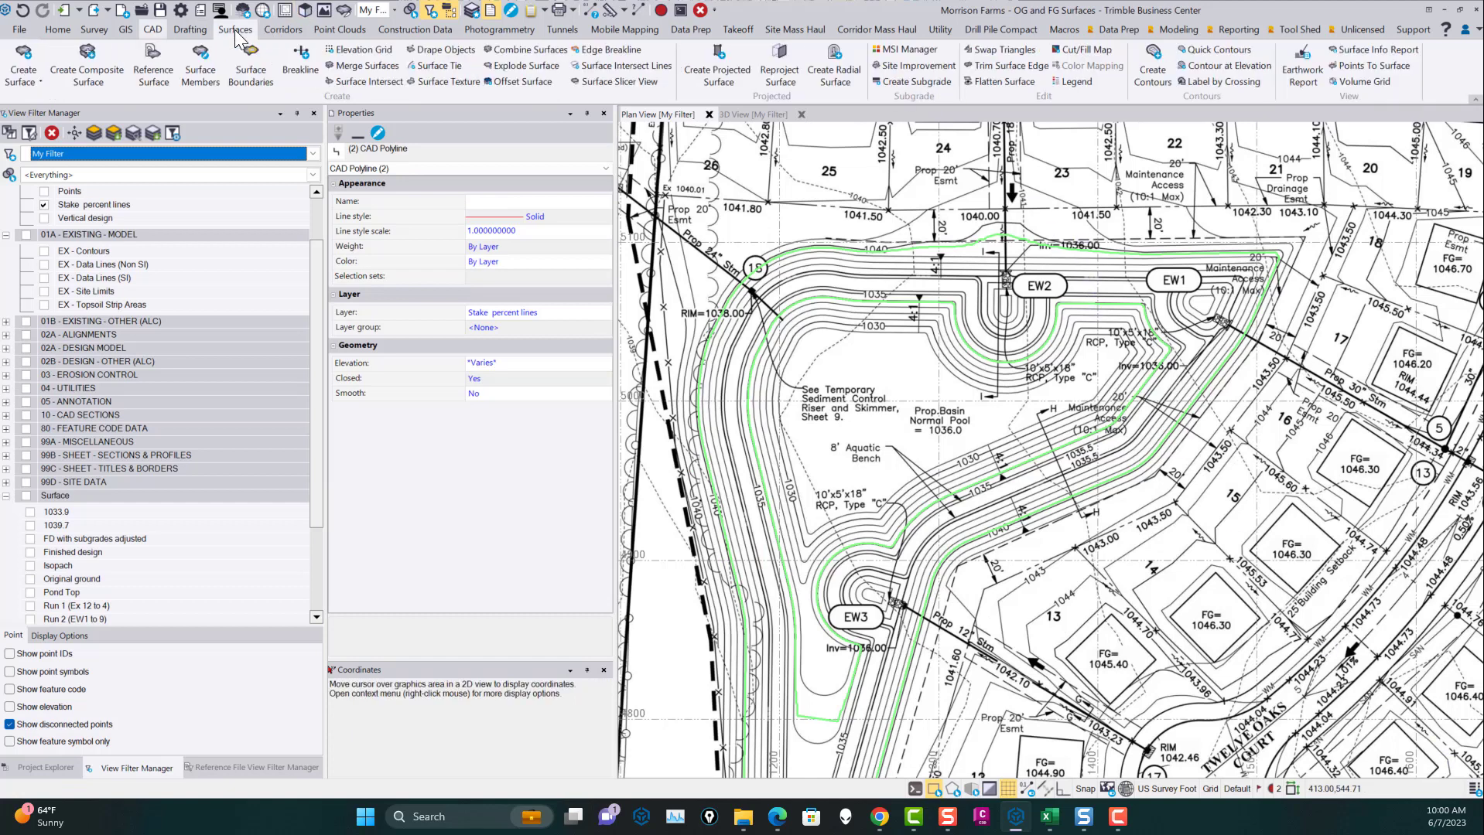
left_click(21, 68)
type("20")
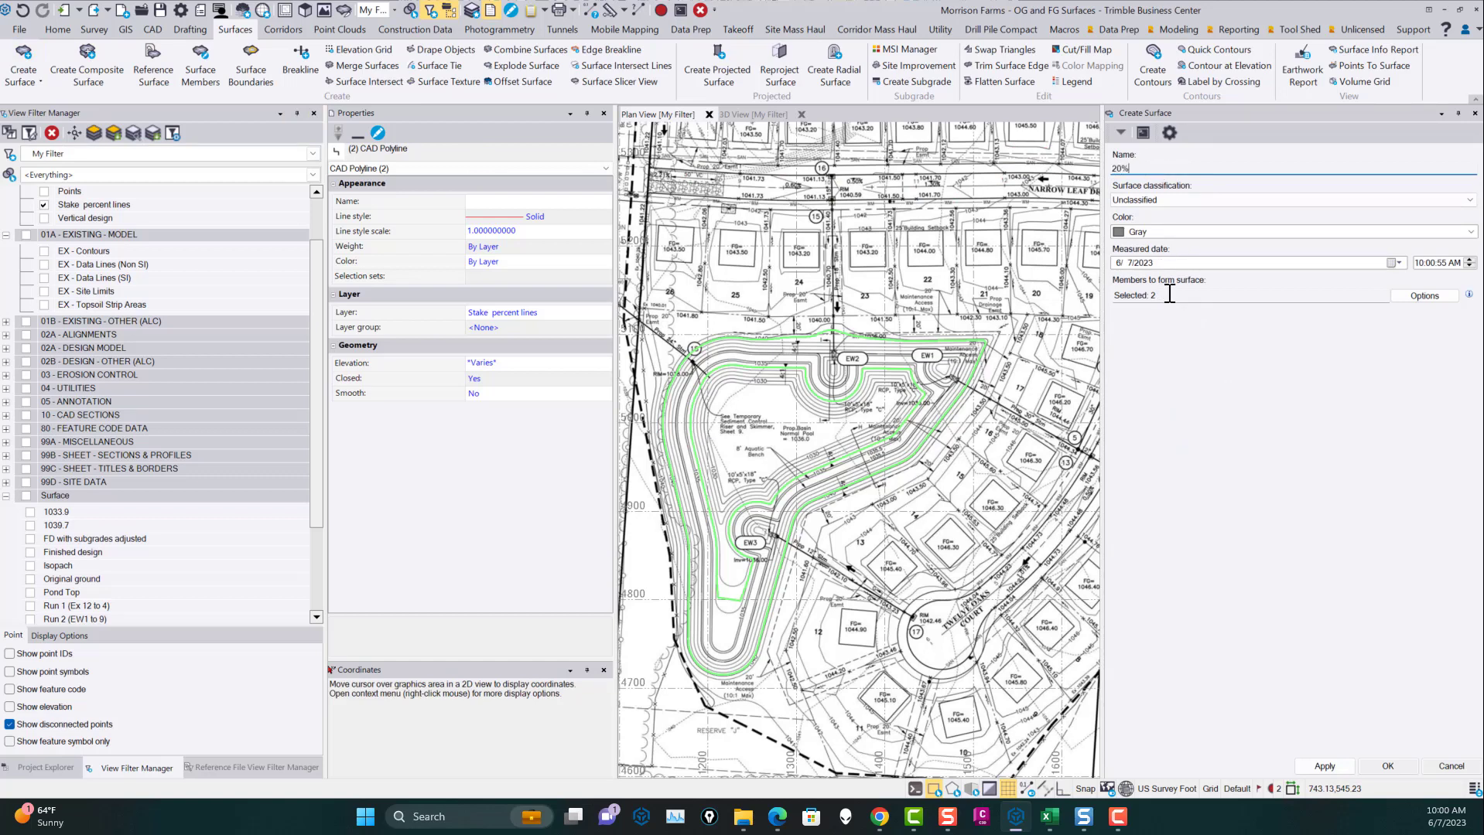
left_click(1170, 294)
left_click(868, 449)
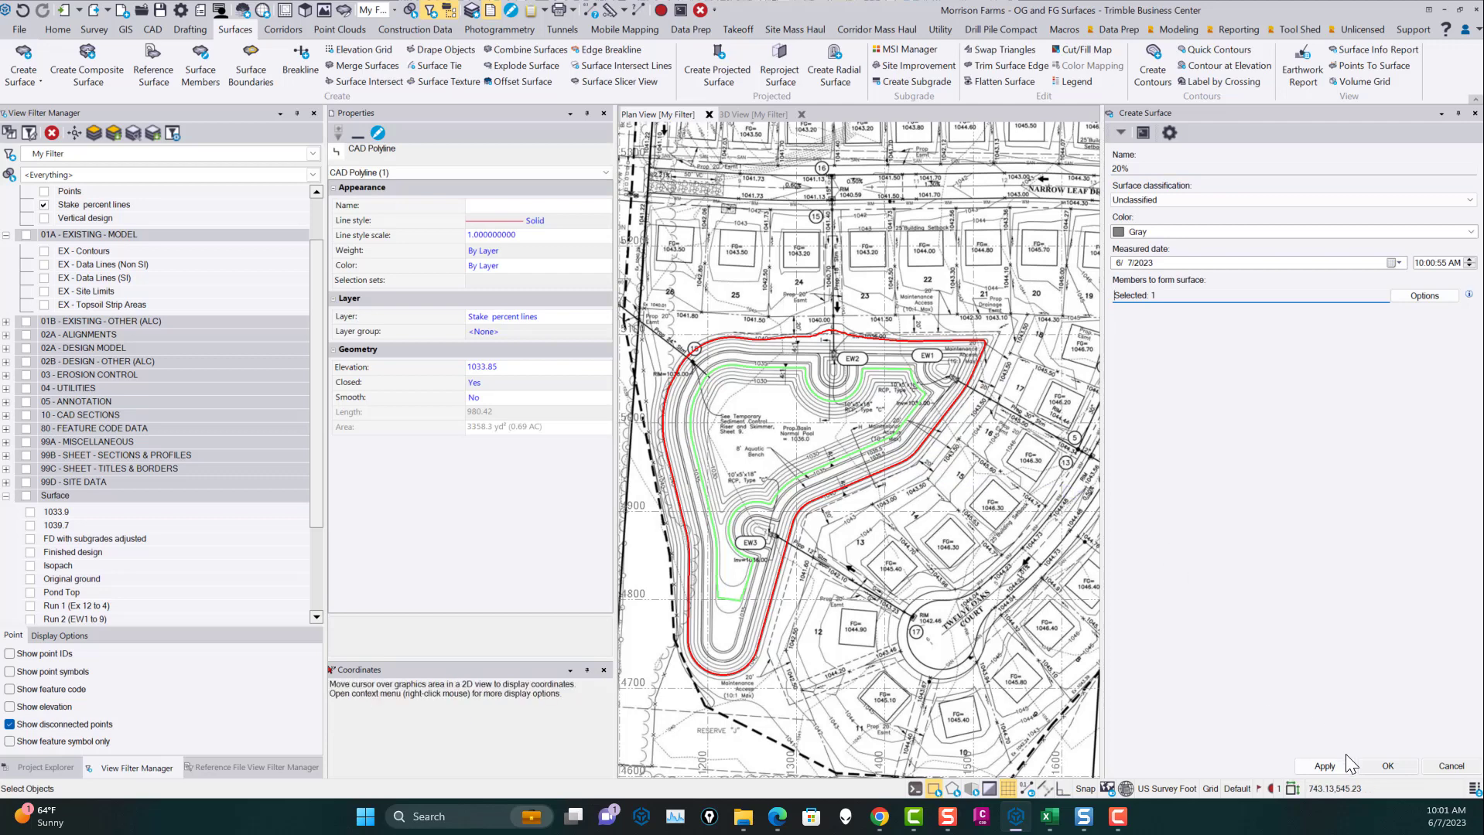
left_click(1330, 768)
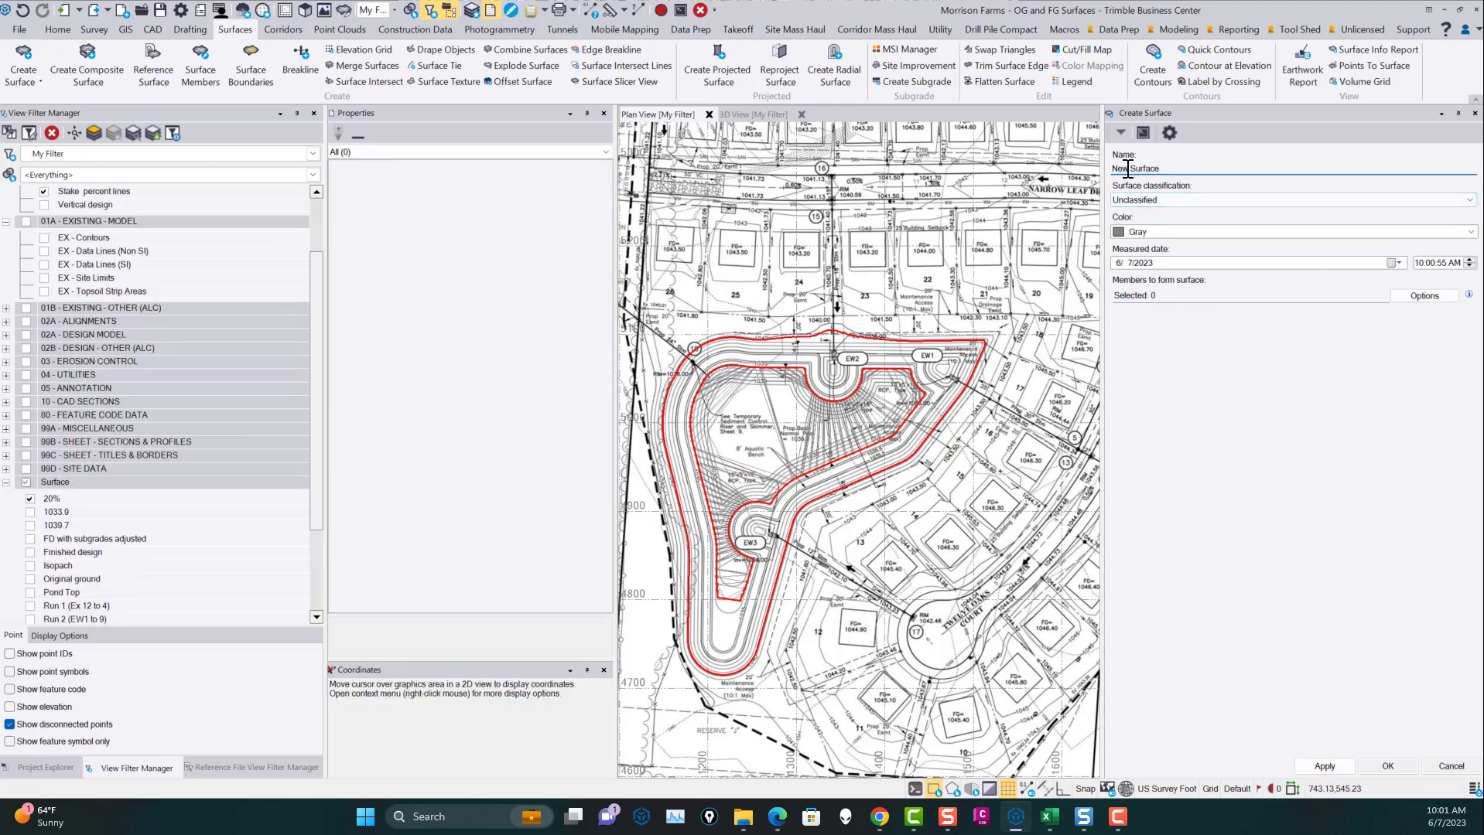
- Create a surface named 80% from the outer 1039.65 polyline and finish creating surfaces
type("80")
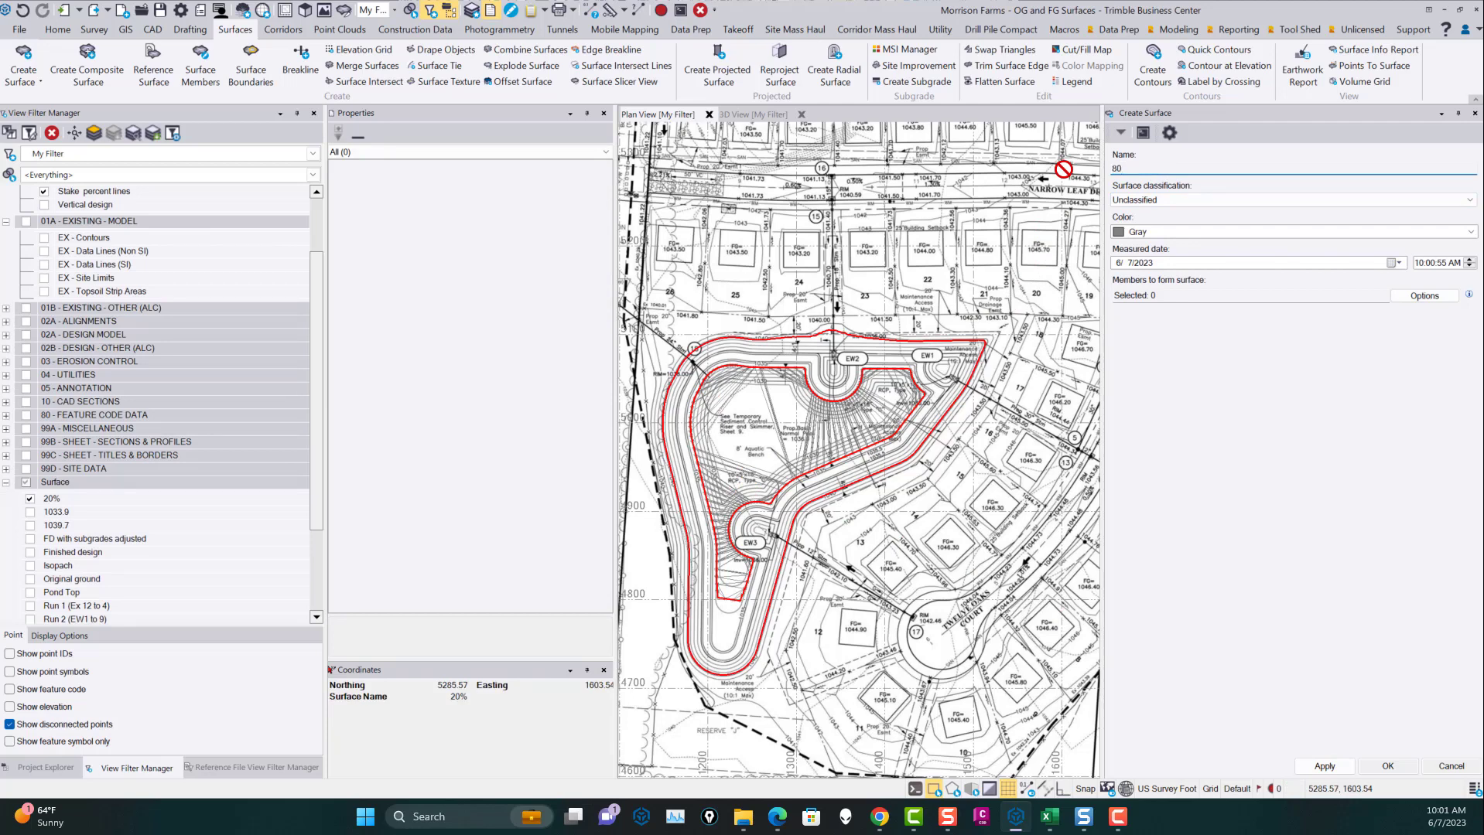
type("%")
left_click(1166, 296)
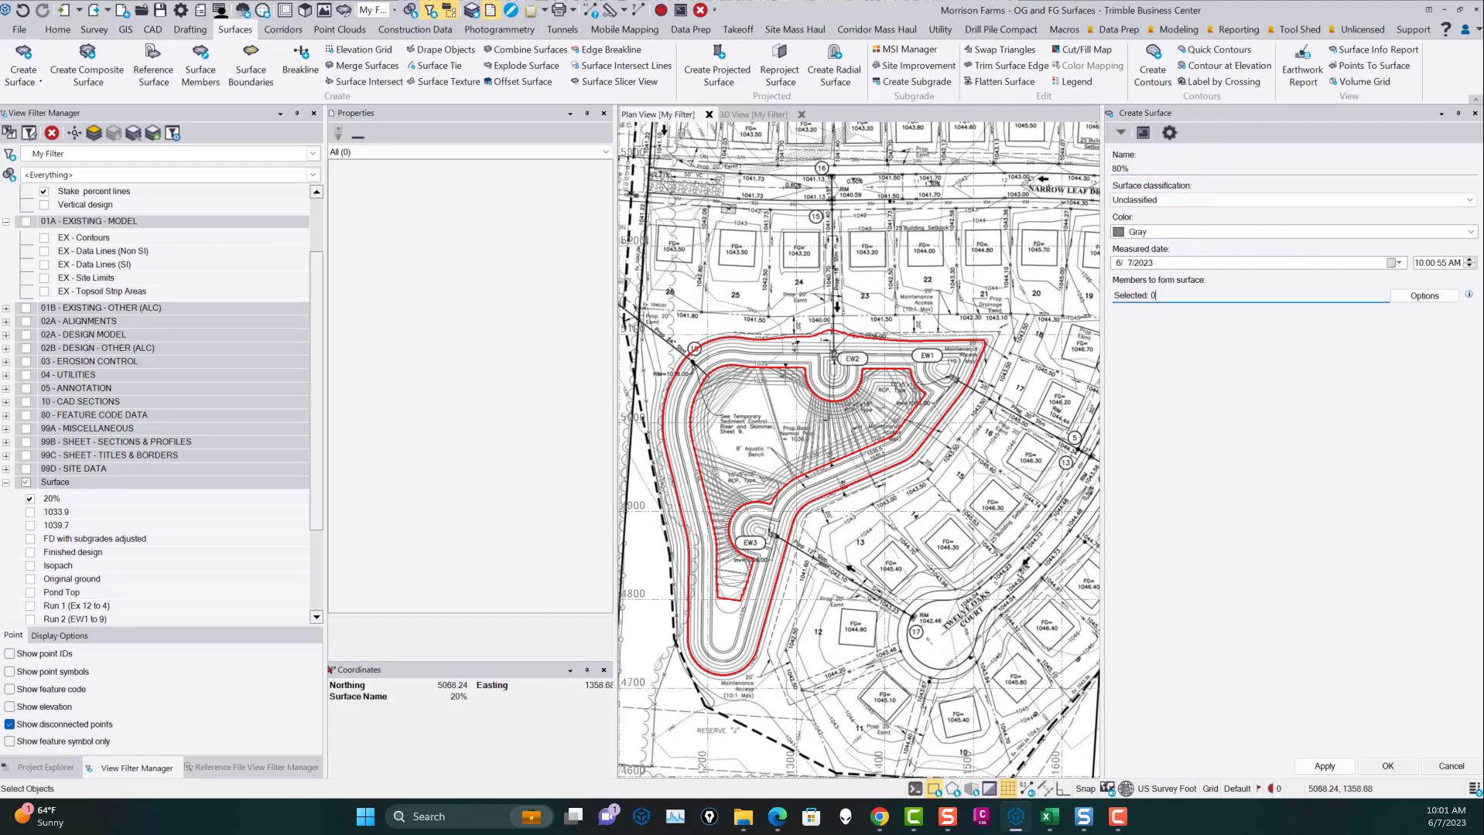
left_click(889, 337)
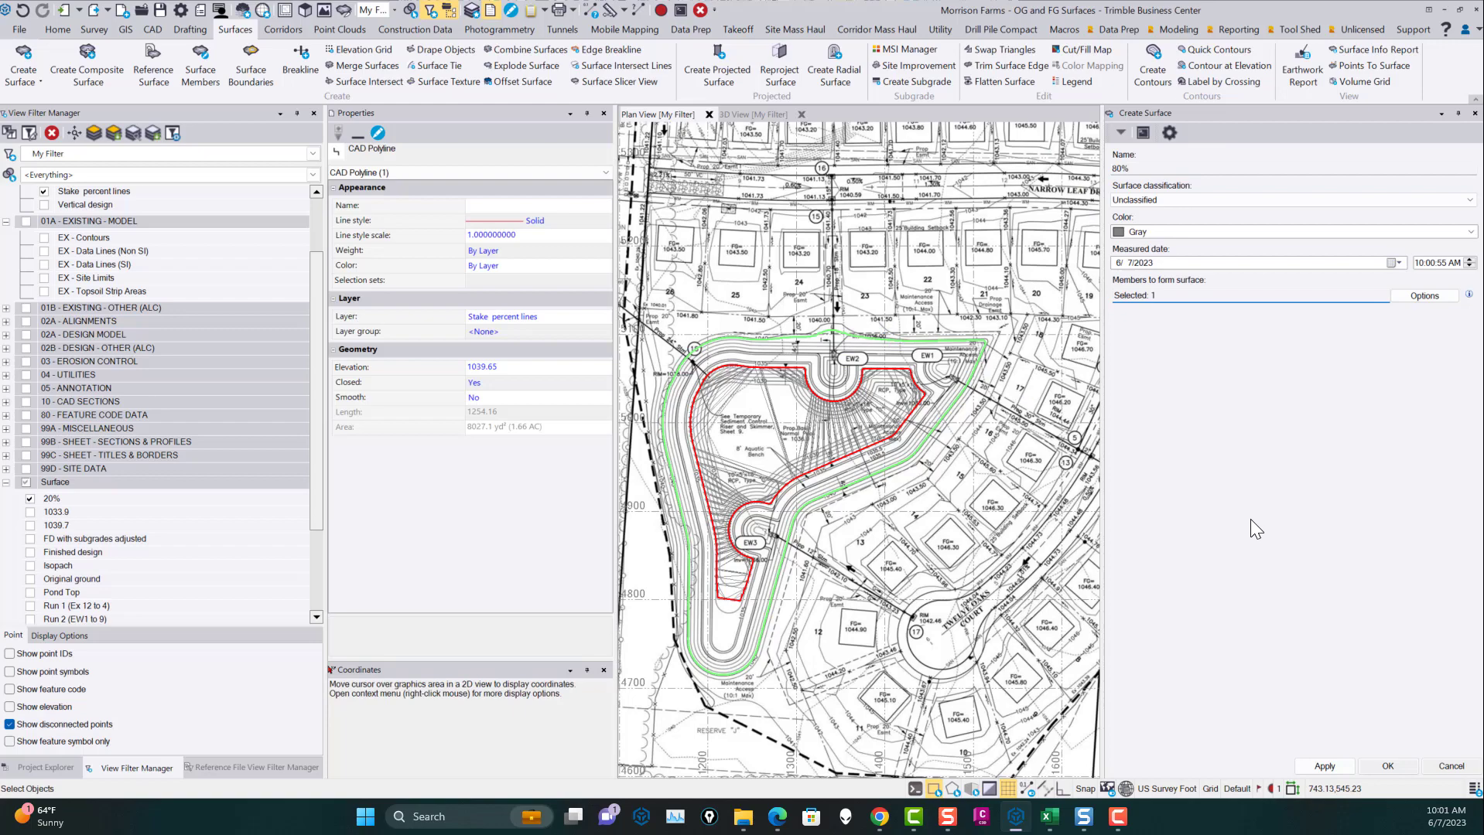
left_click(1324, 766)
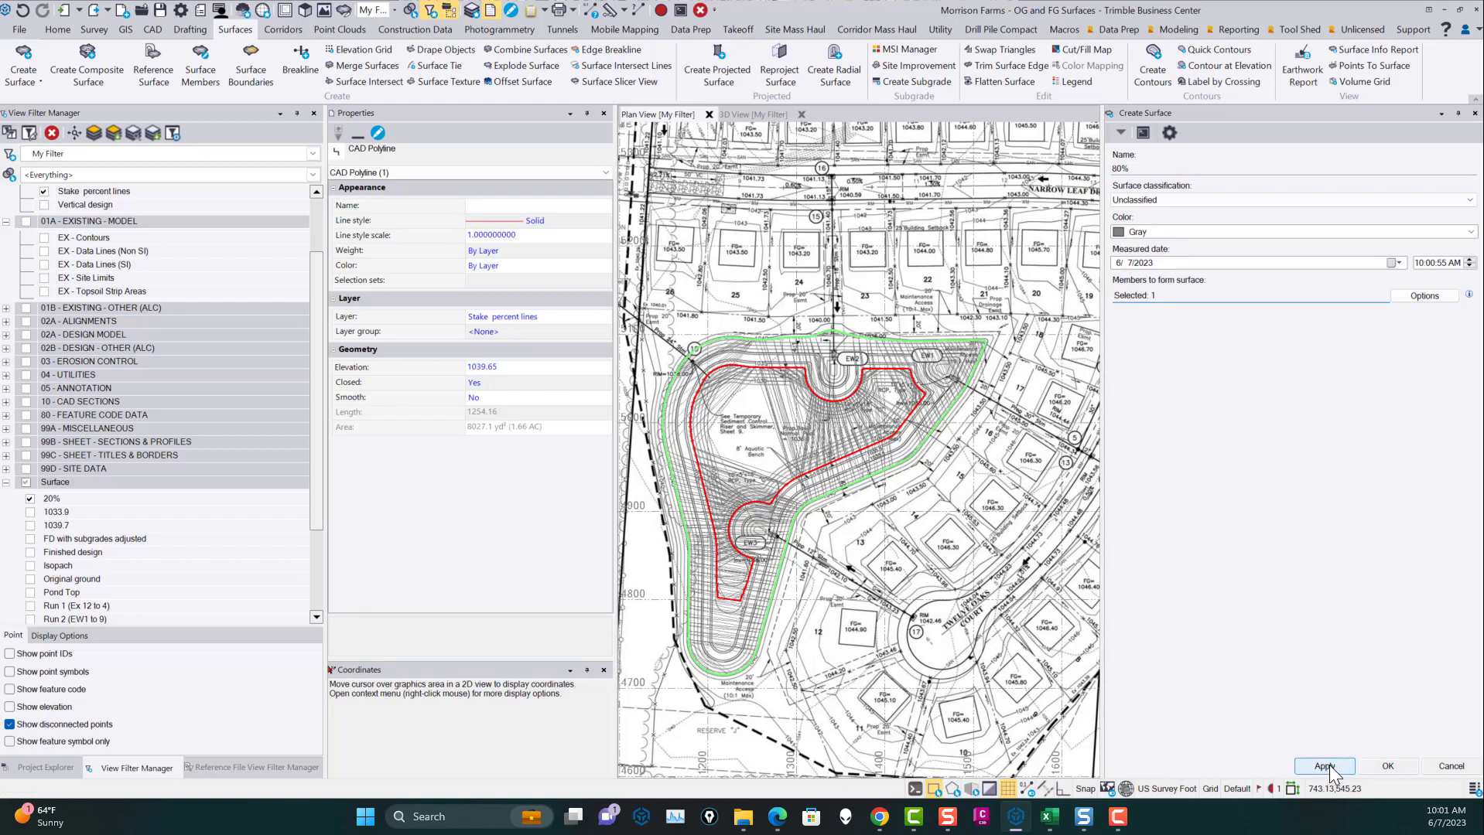
left_click(1452, 766)
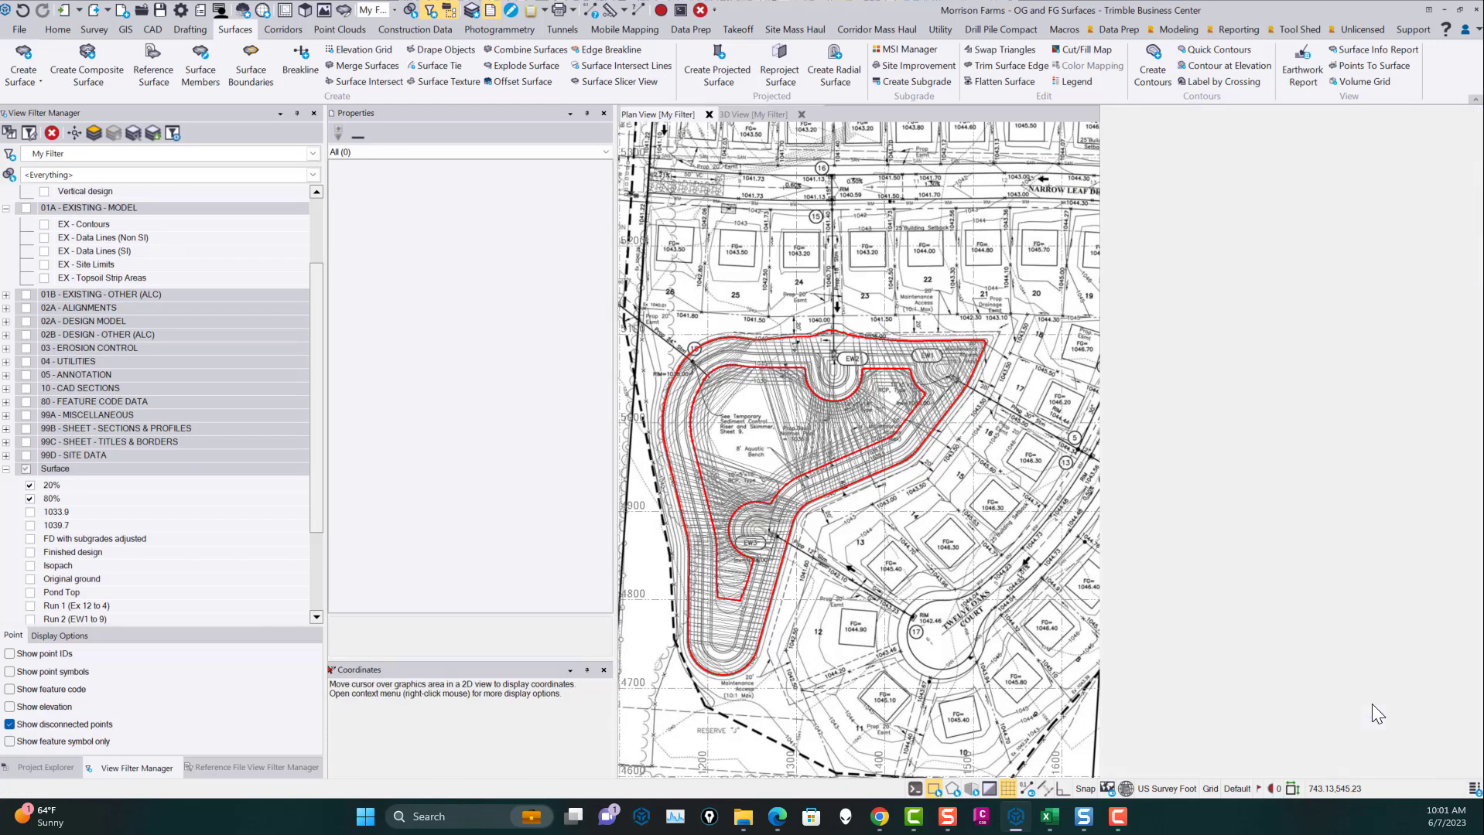
- Cut a diagonal surface slice across the pond in the plan view with the Surface Slicer
scroll(904, 393, "down", 2)
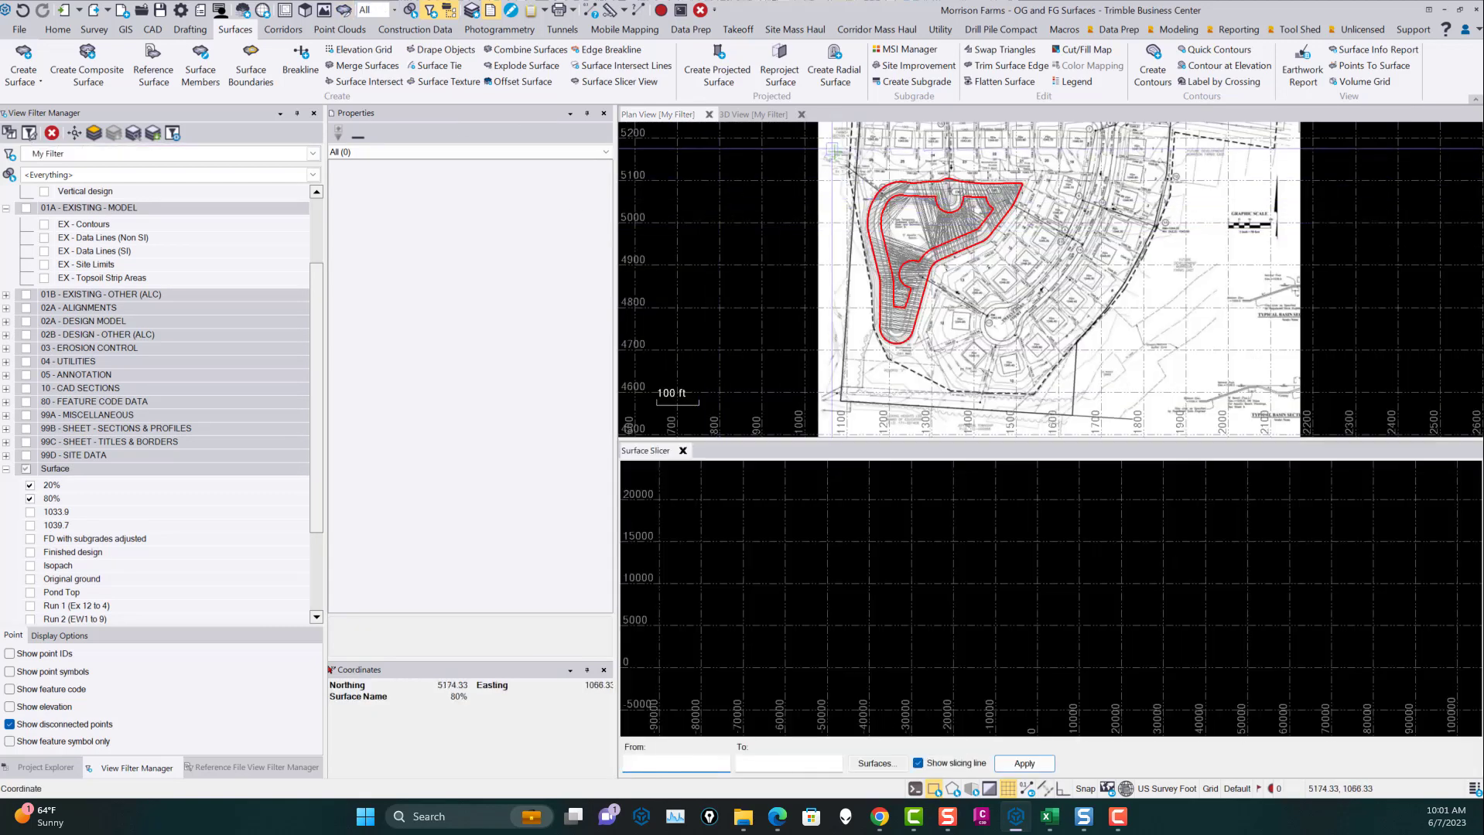
left_click(844, 160)
left_click(993, 300)
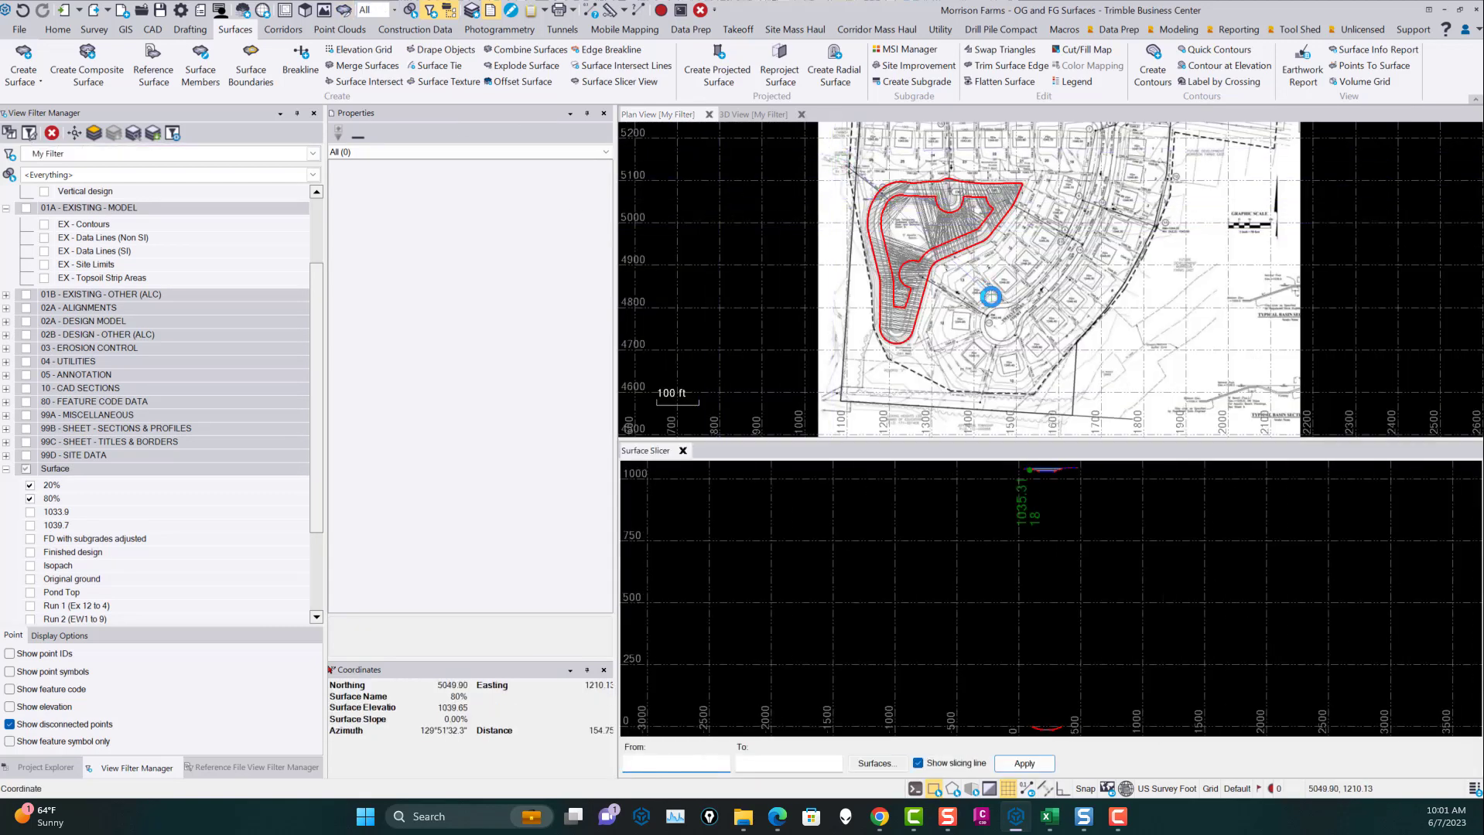
- Limit the slice to the 20%, 80%, Finished design and Pond Top surfaces, excluding 1033.9, 1039.7 and Isopach
left_click(874, 764)
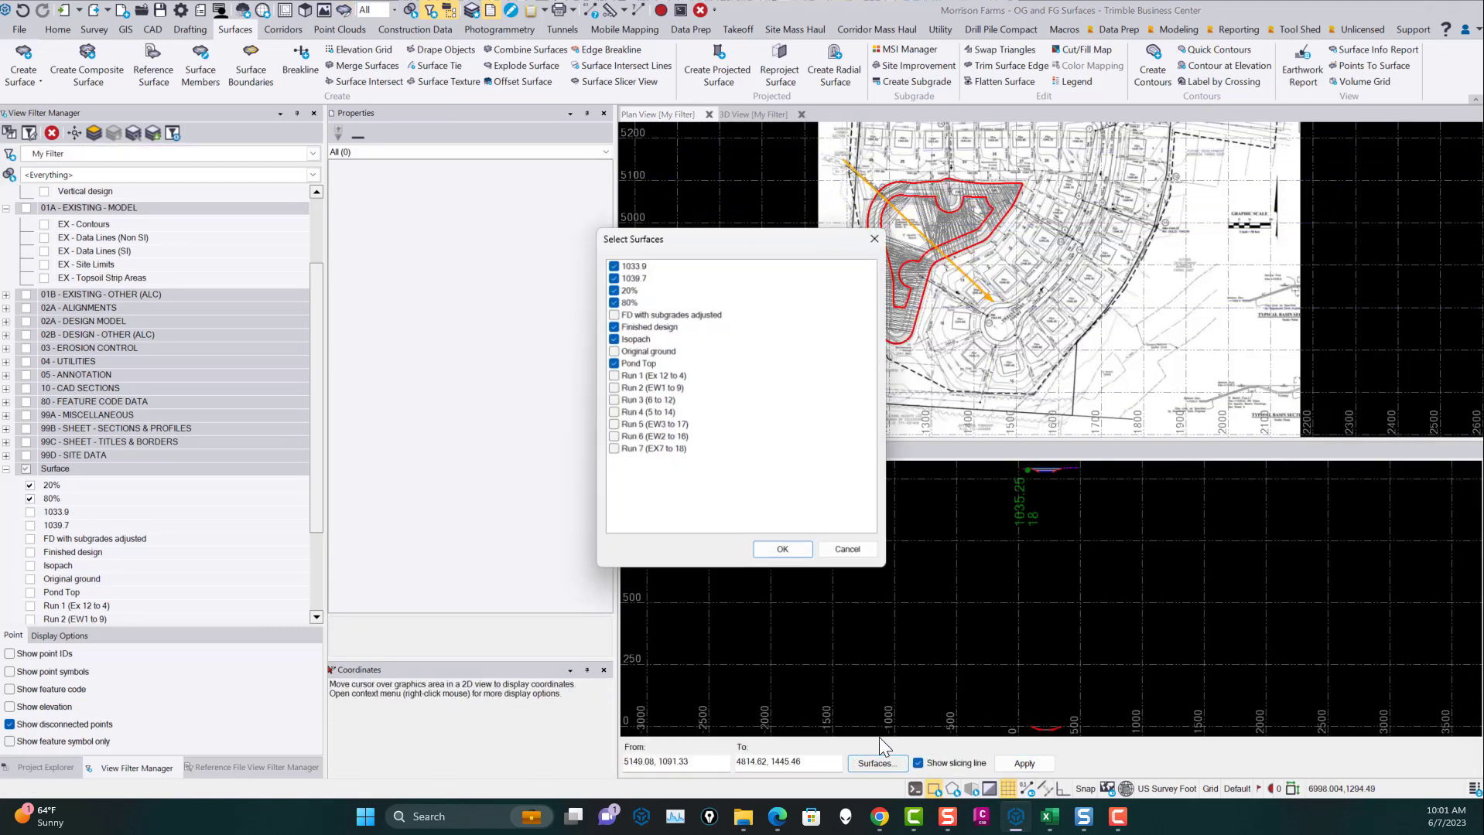
left_click(611, 362)
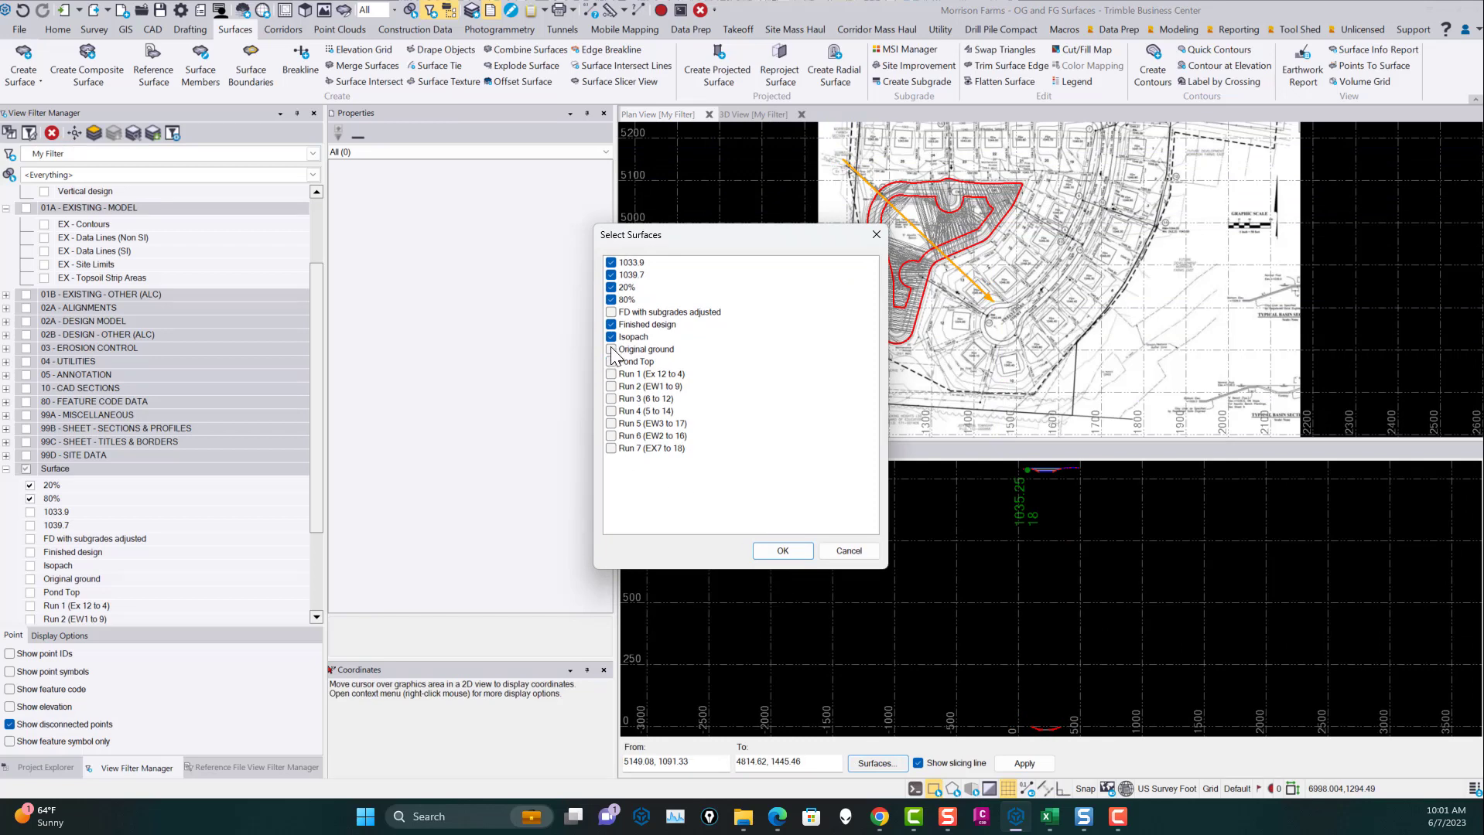
left_click(611, 361)
left_click(611, 336)
left_click(611, 274)
left_click(612, 262)
left_click(783, 551)
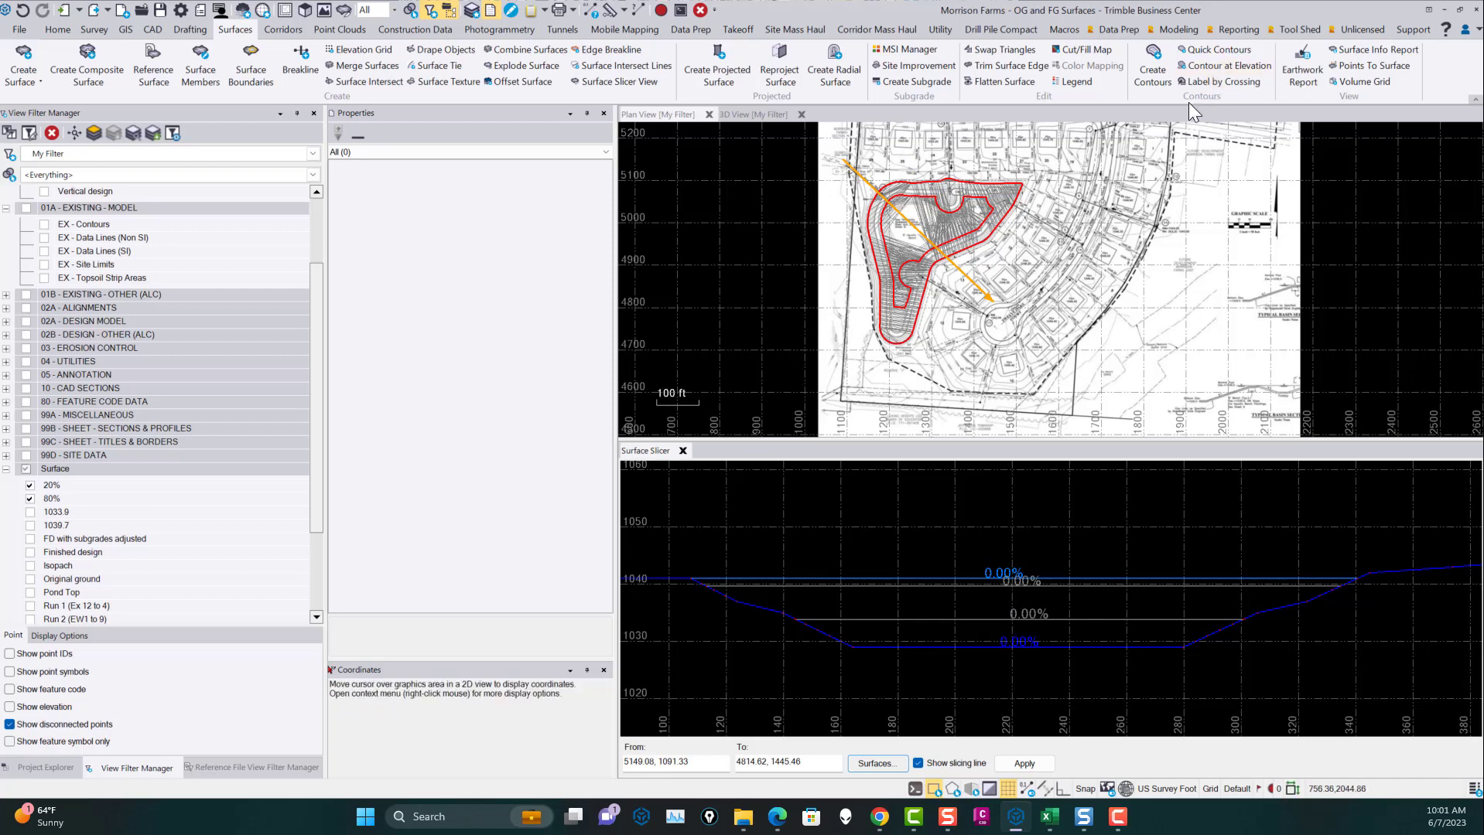
- Run a surface-to-surface earthwork report from 20% to Finished design with volume totals only, and close the open reports
left_click(1303, 70)
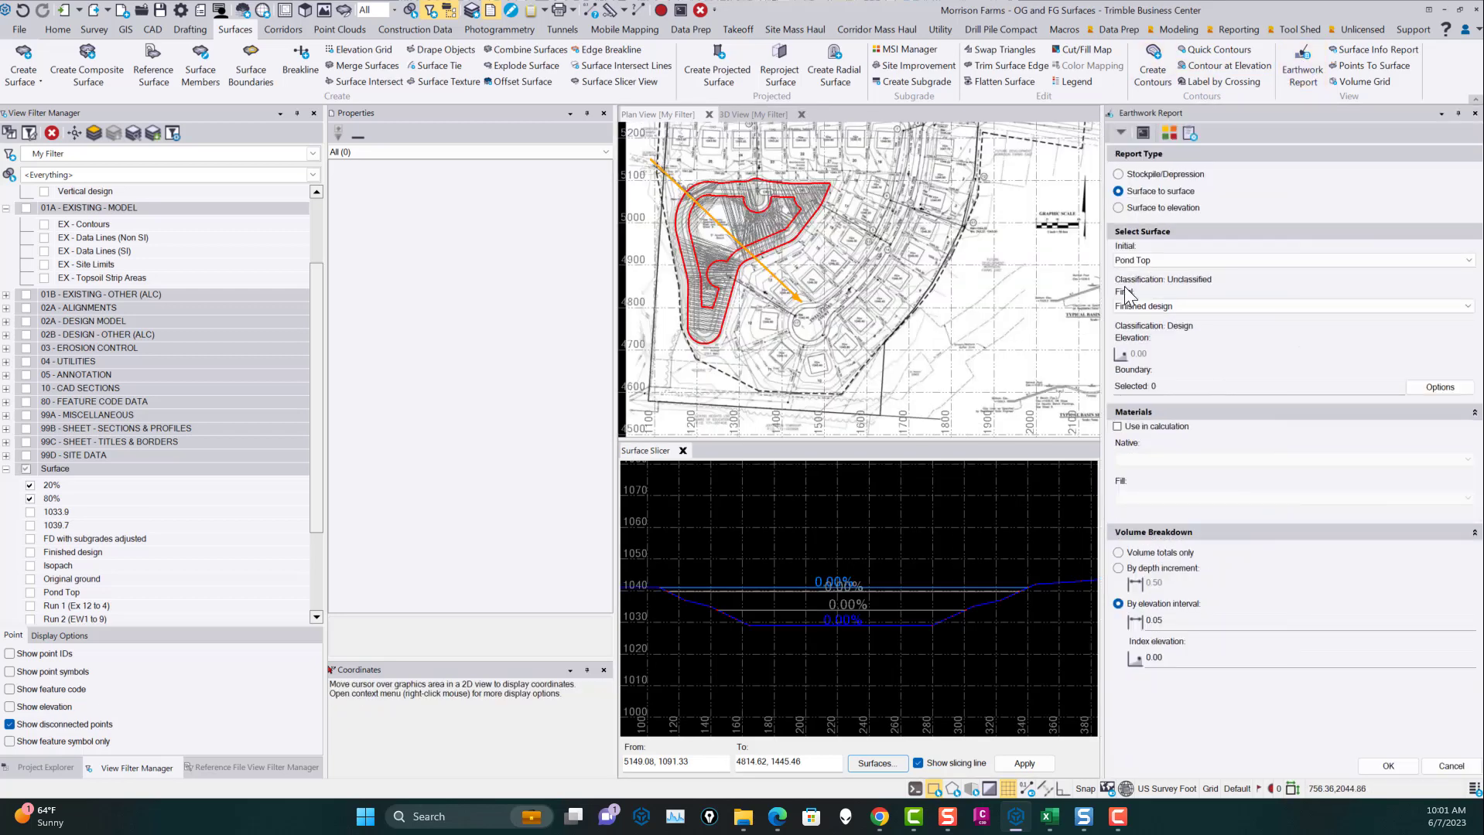
left_click(1118, 552)
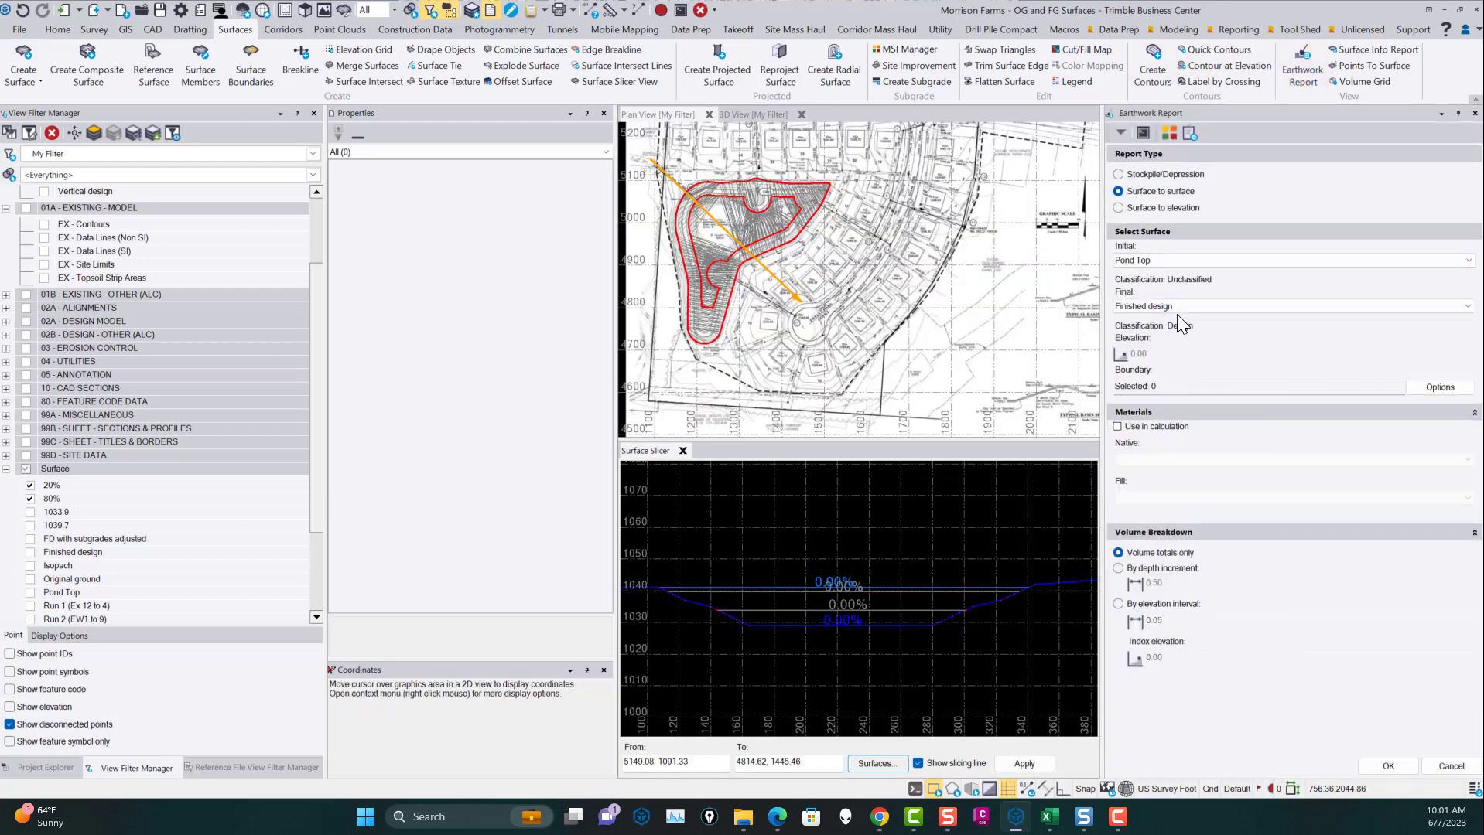
left_click(1148, 263)
left_click(1124, 280)
left_click(1386, 766)
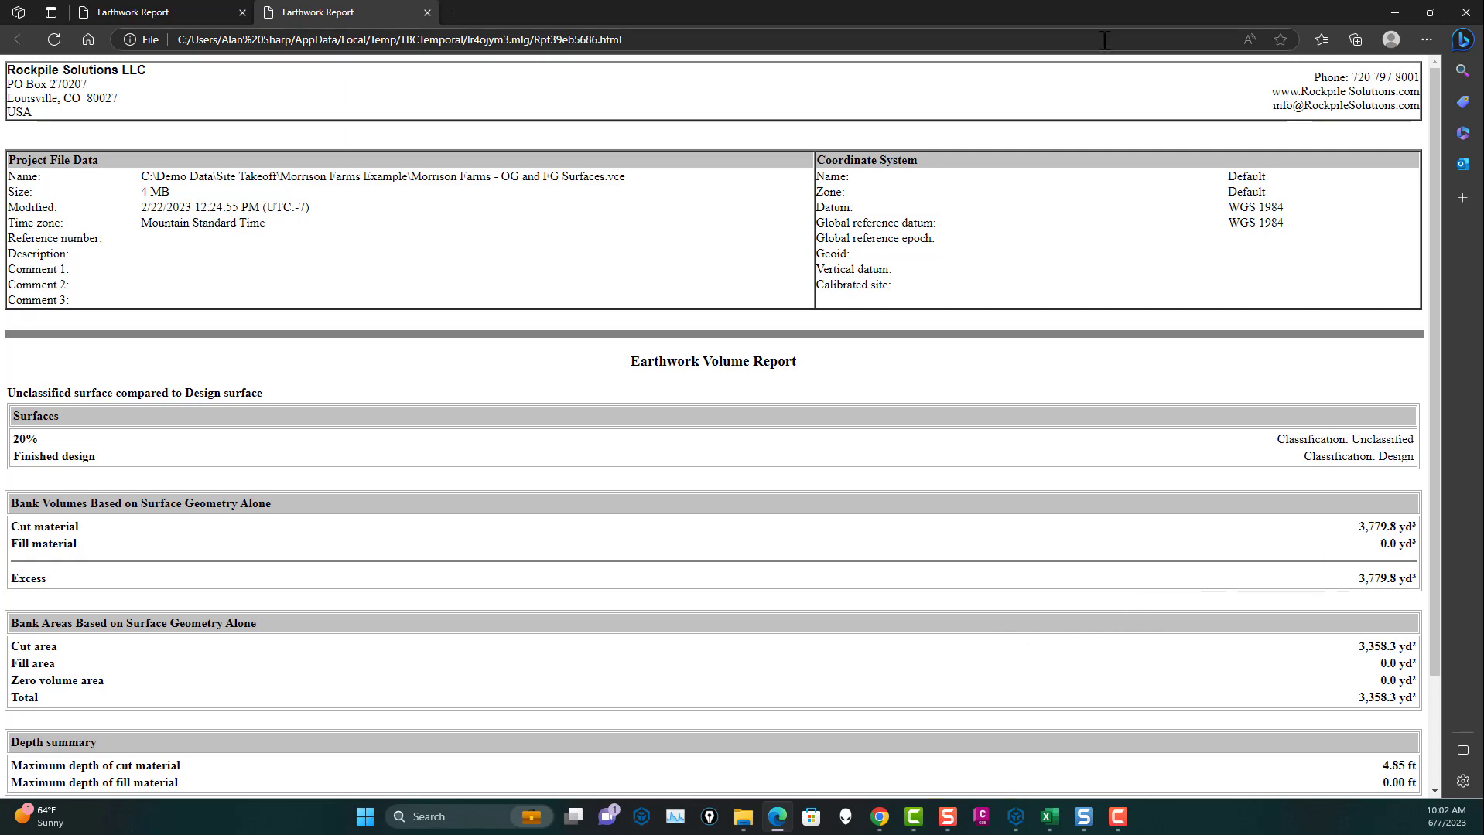
left_click(424, 12)
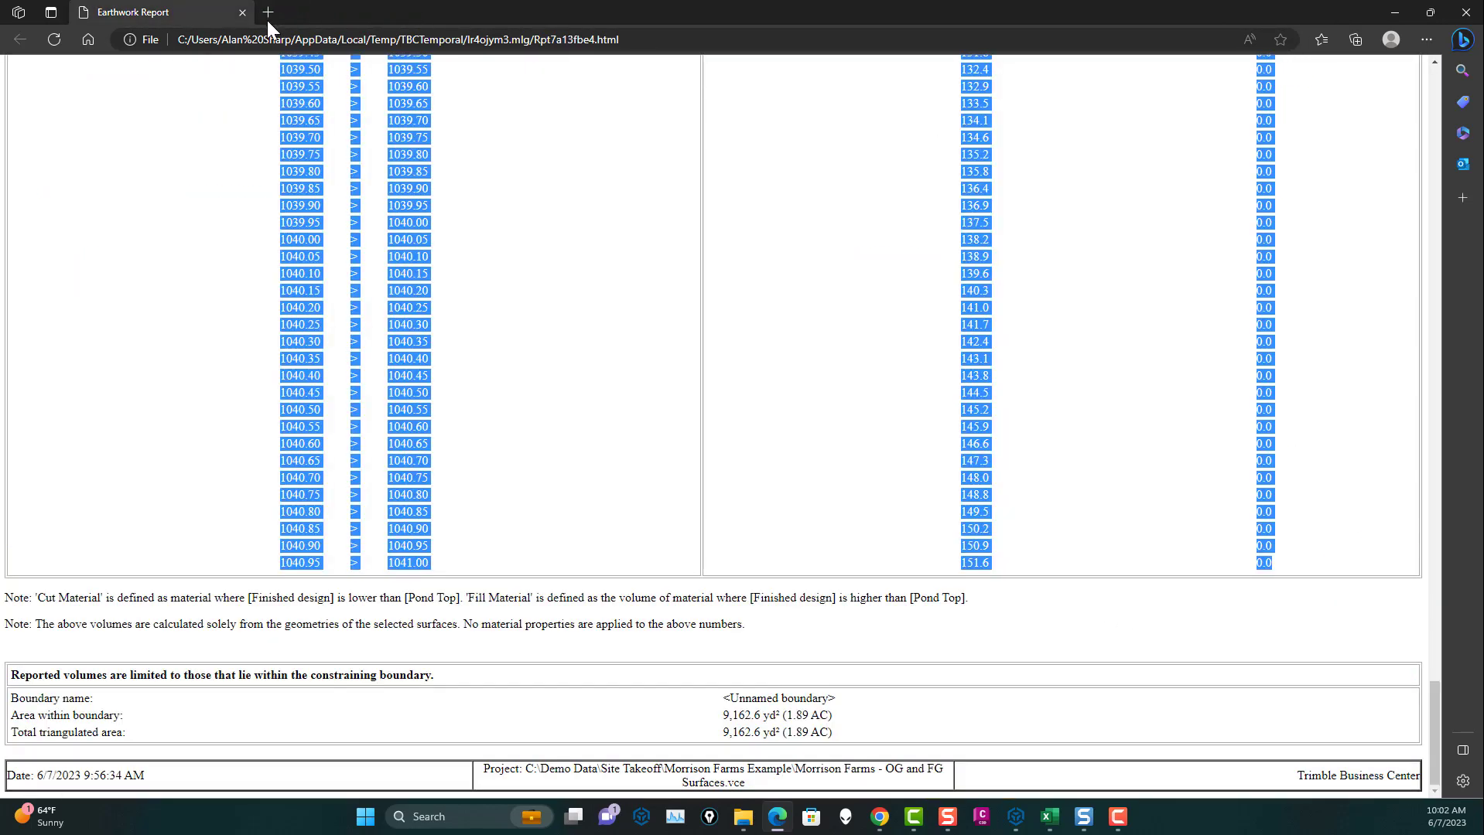
left_click(242, 13)
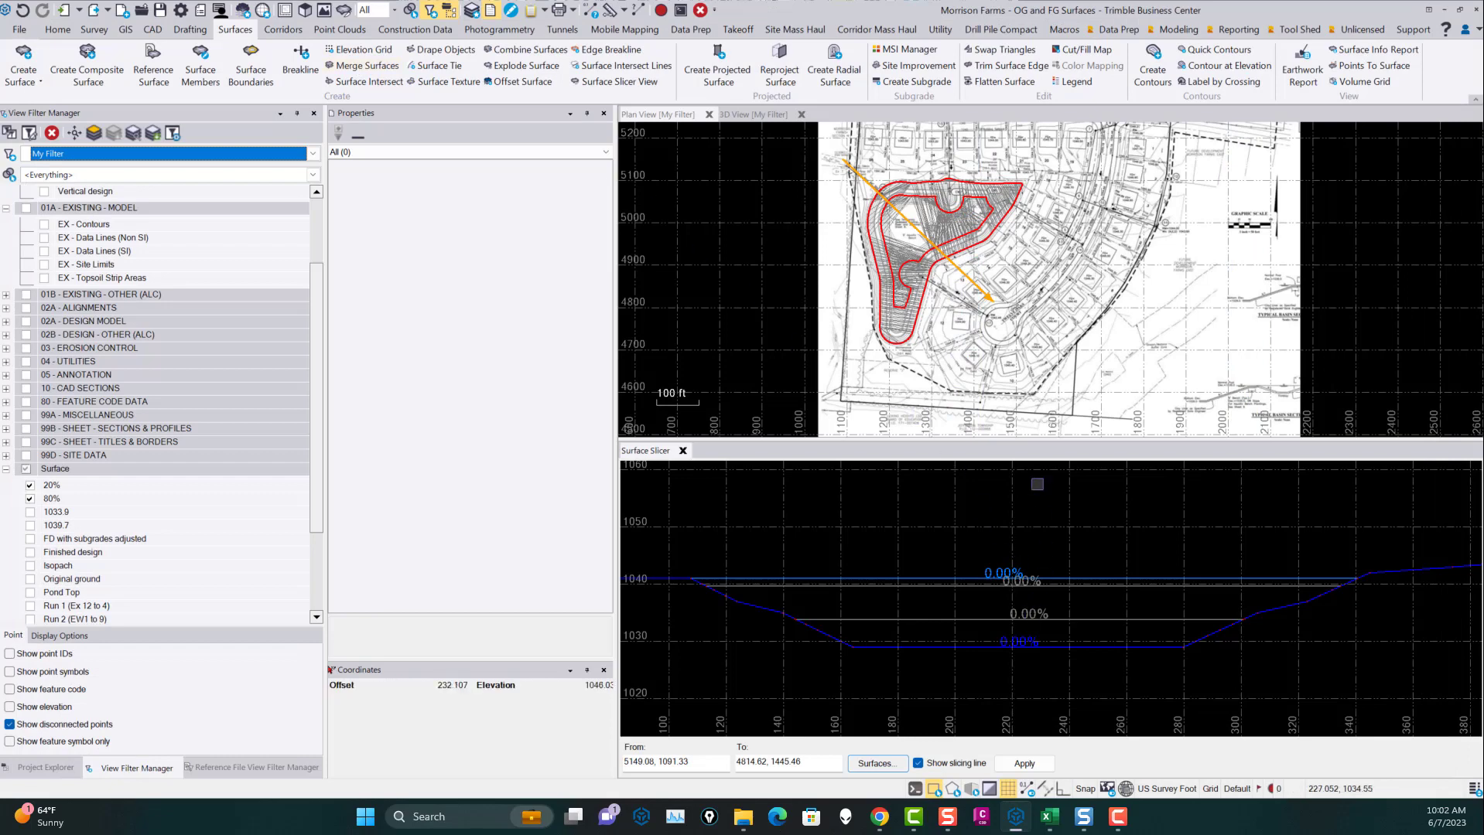
- Run an earthwork report from the 80% surface to Finished design and return to the plan and slicer views
left_click(1303, 70)
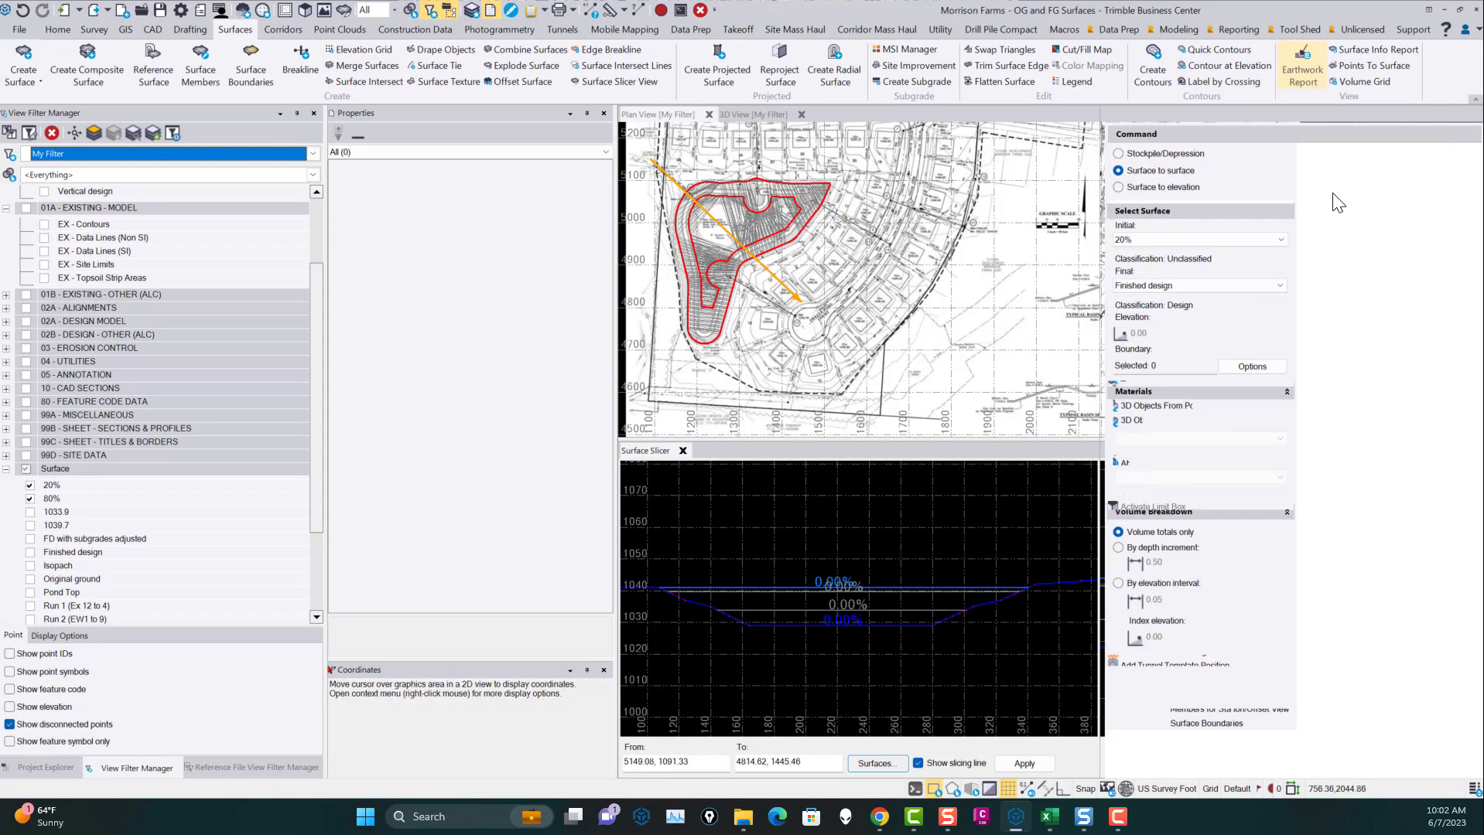
left_click(1128, 263)
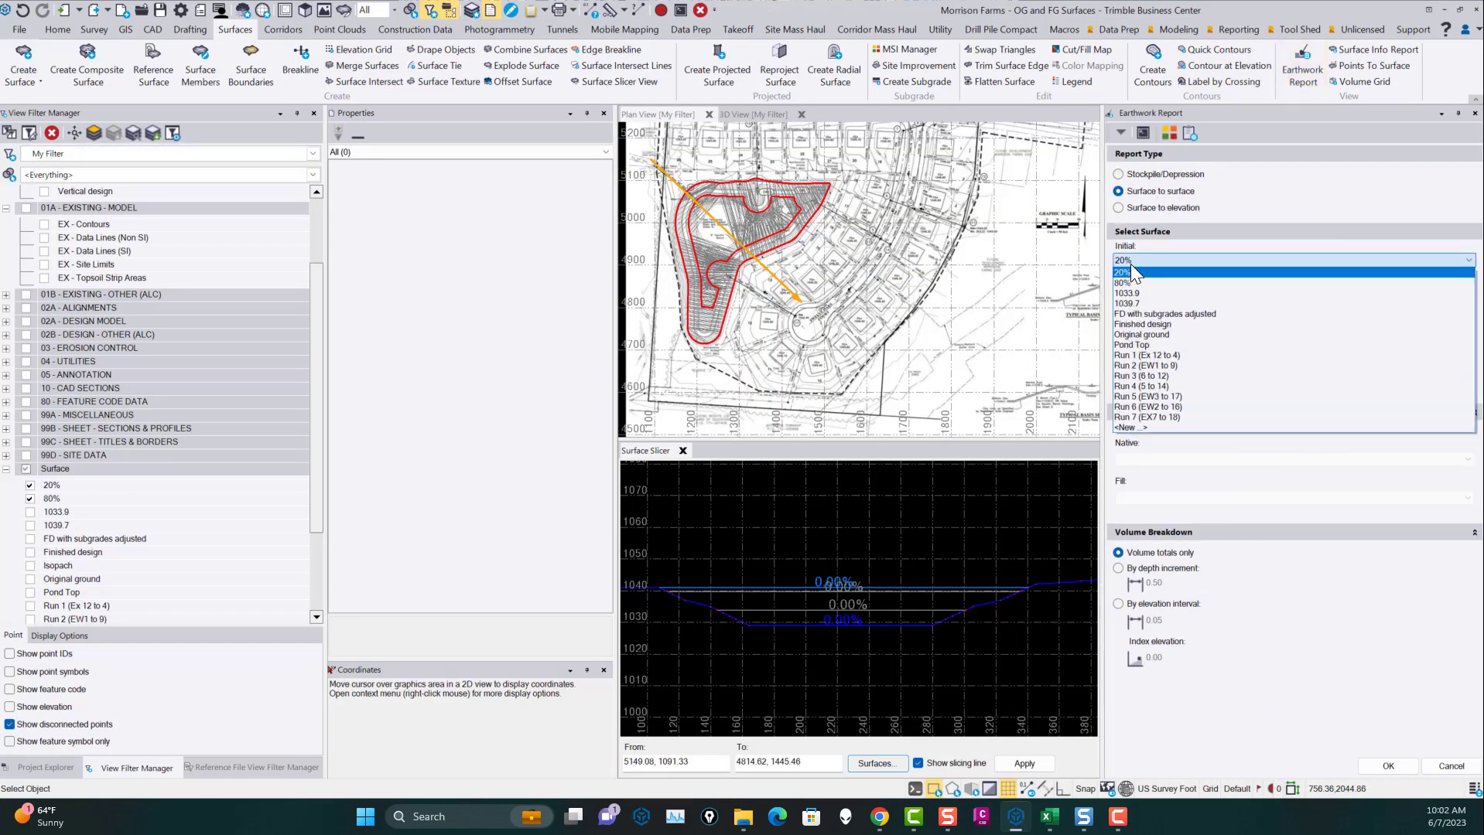
left_click(1134, 279)
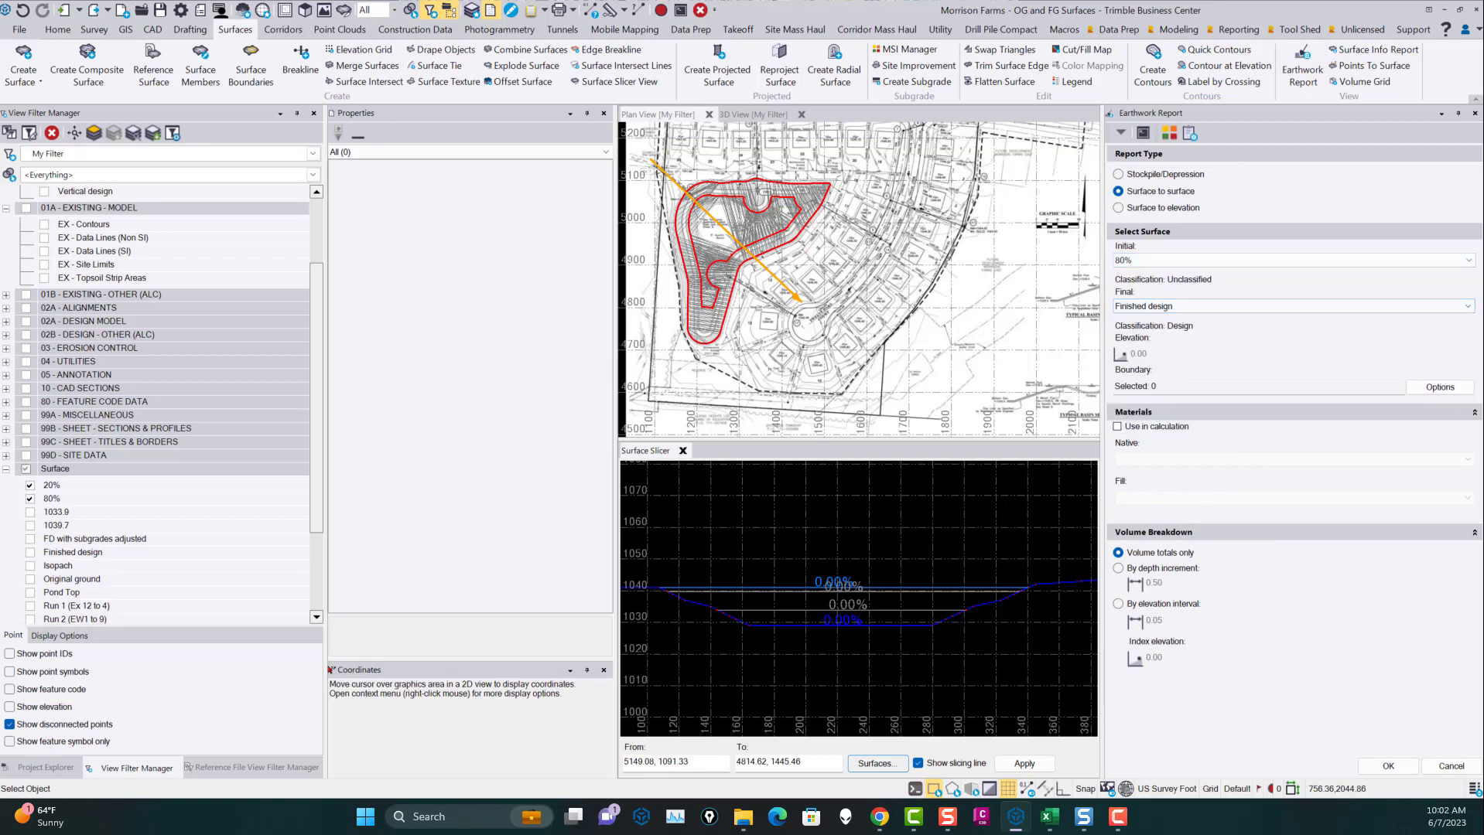
left_click(1387, 766)
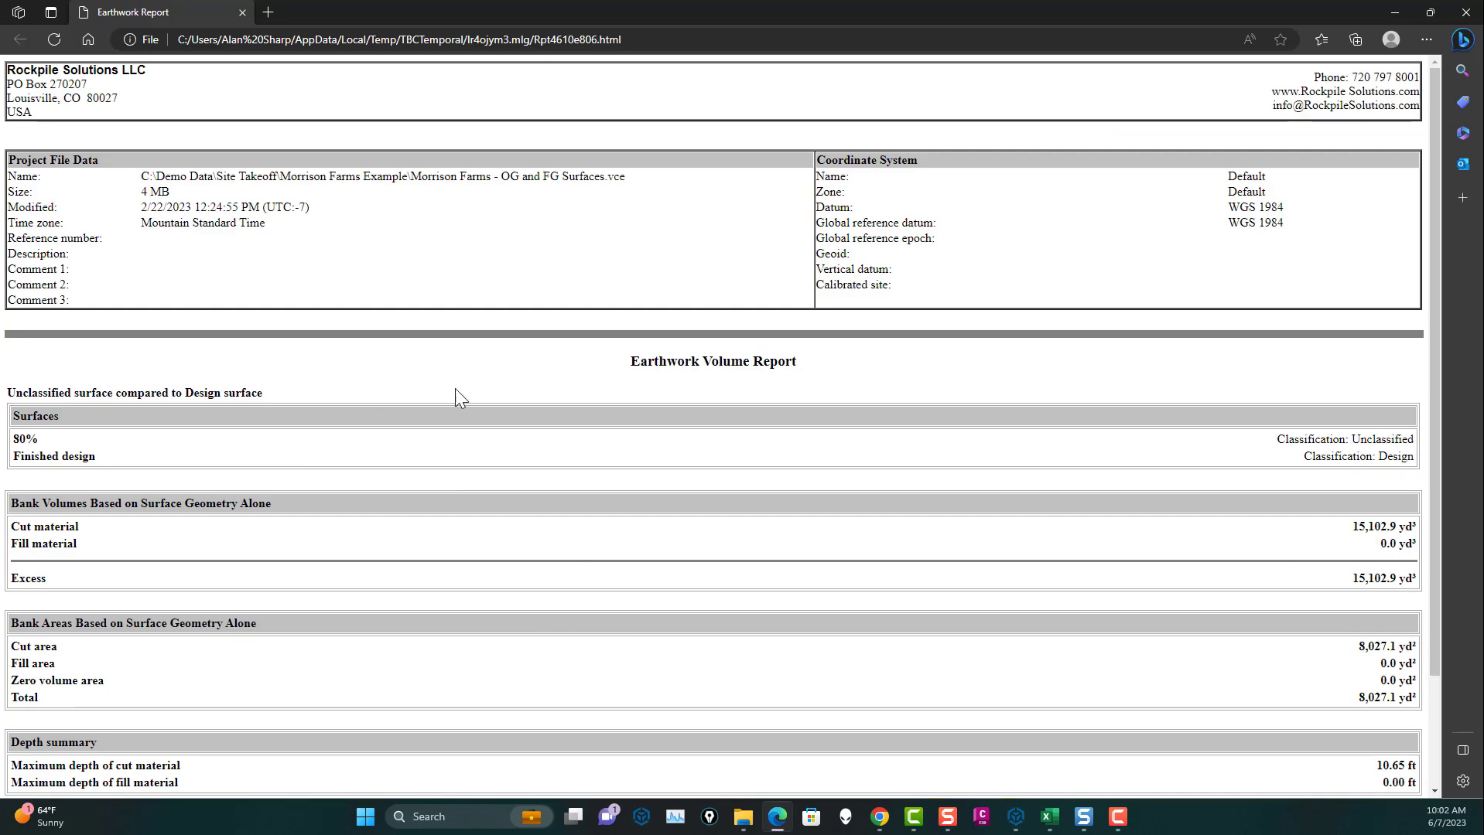
left_click(1395, 12)
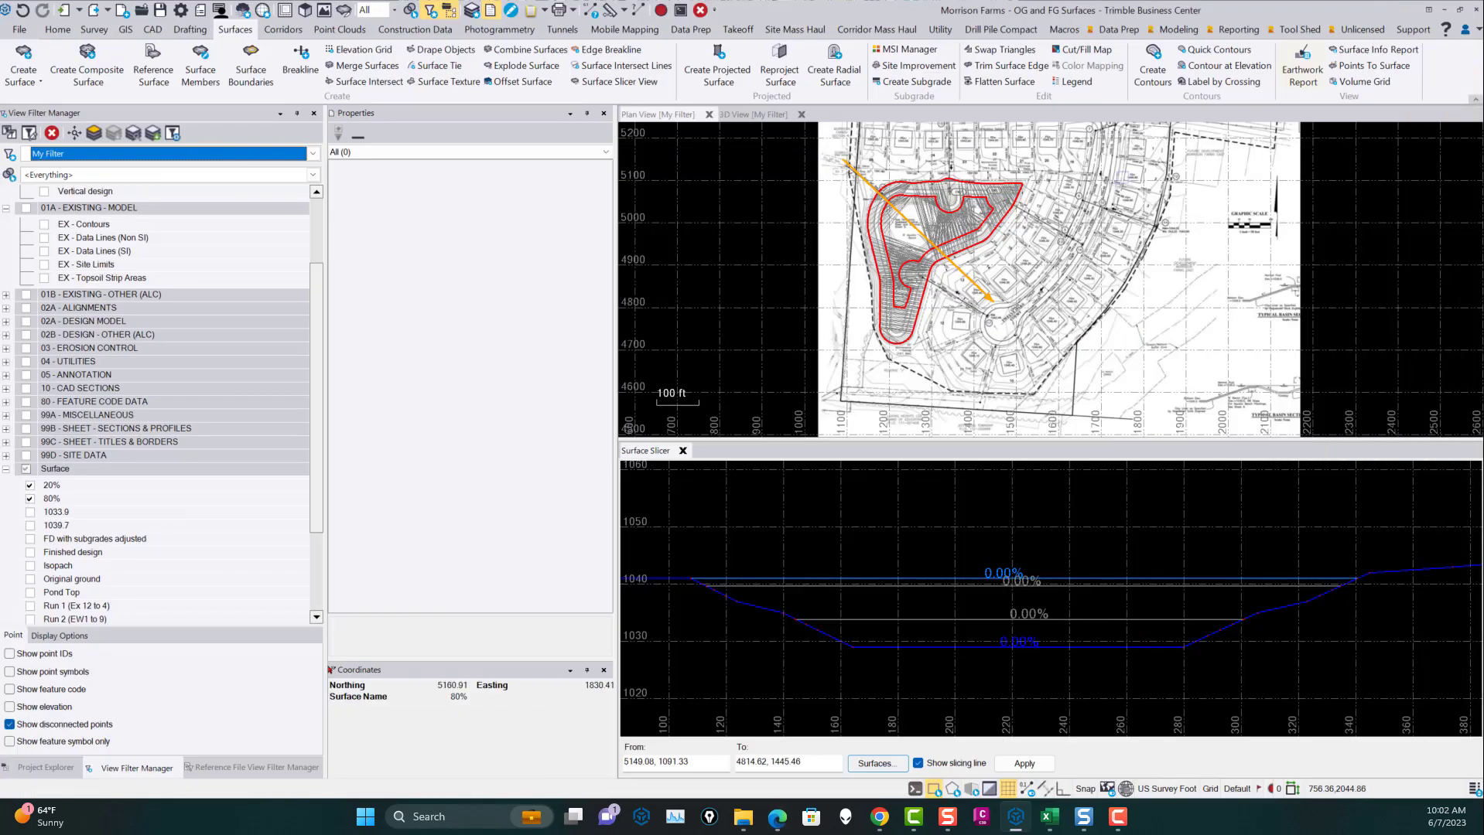
scroll(933, 167, "up", 3)
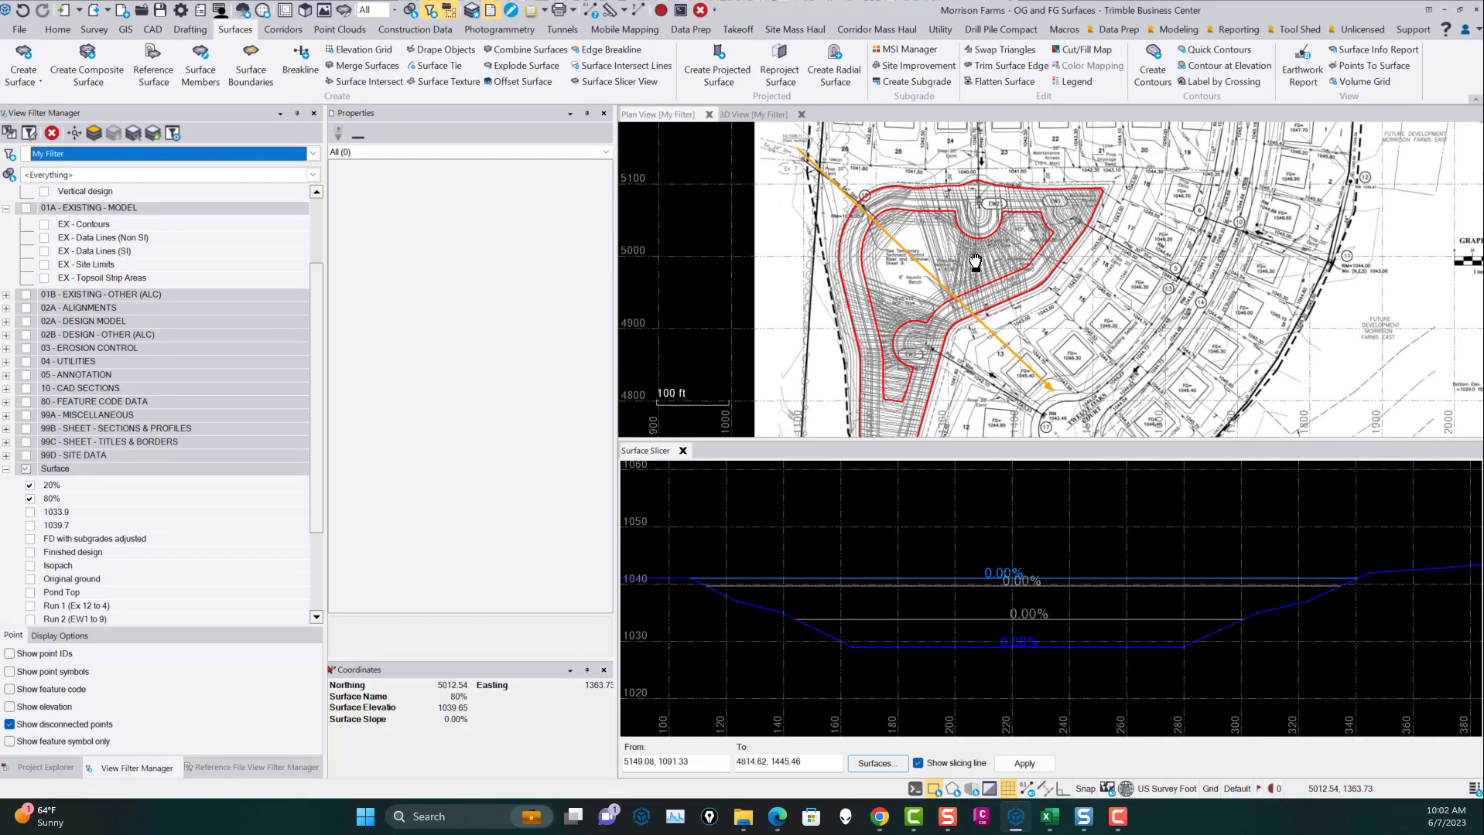